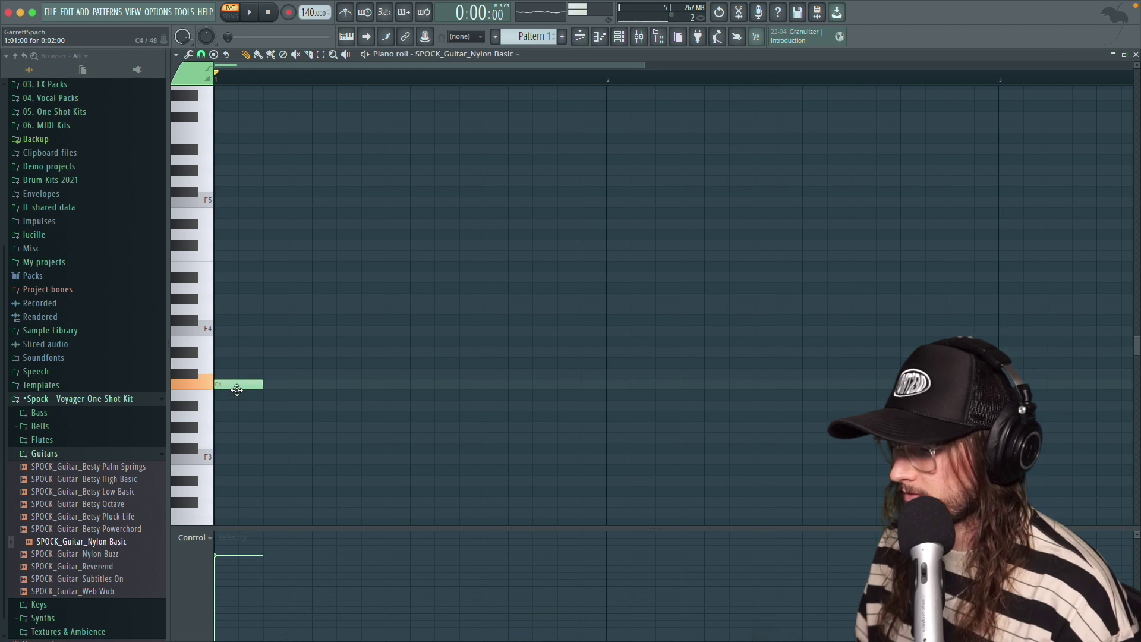
- Lengthen the opening C4 note to 0:08:00, add a G#4 note starting at 1:02:16, and audition them
key("space")
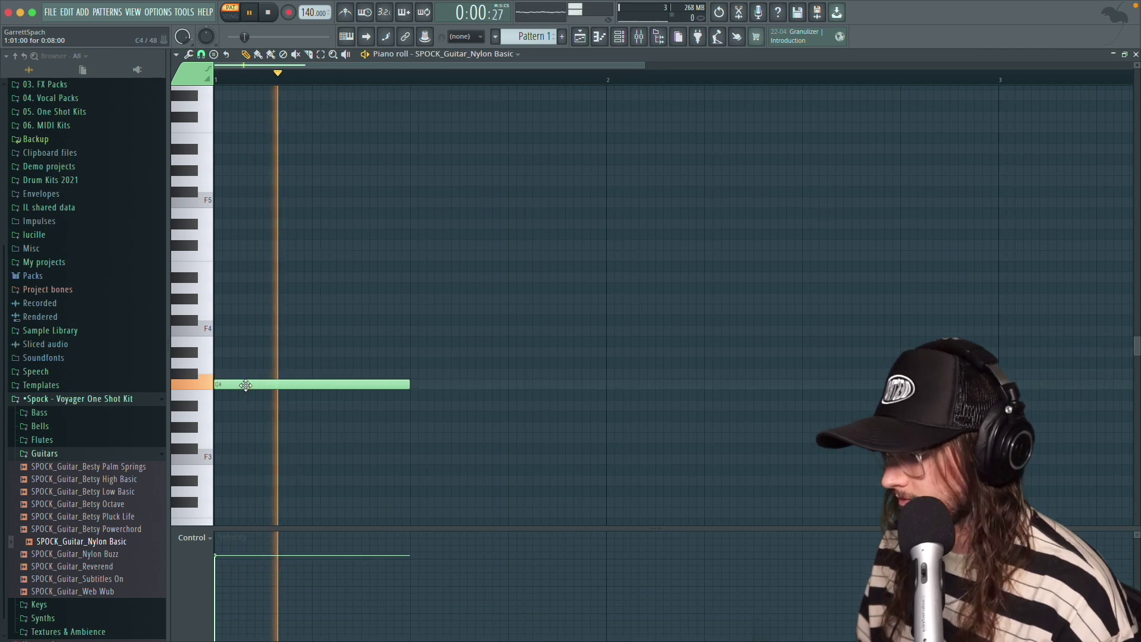
key("space")
left_click_drag(271, 258, 269, 307)
key("space")
key("space")
left_click(297, 302)
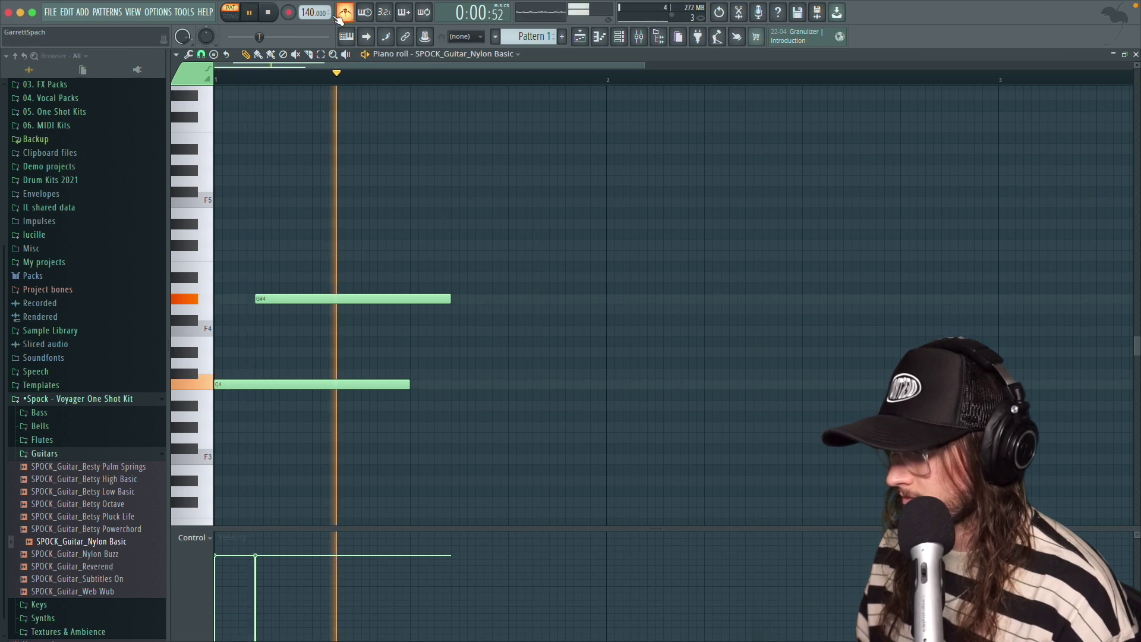
- Set the tempo to 133 BPM and move the G#4 note down to G4, starting at 1:02:08
key("space")
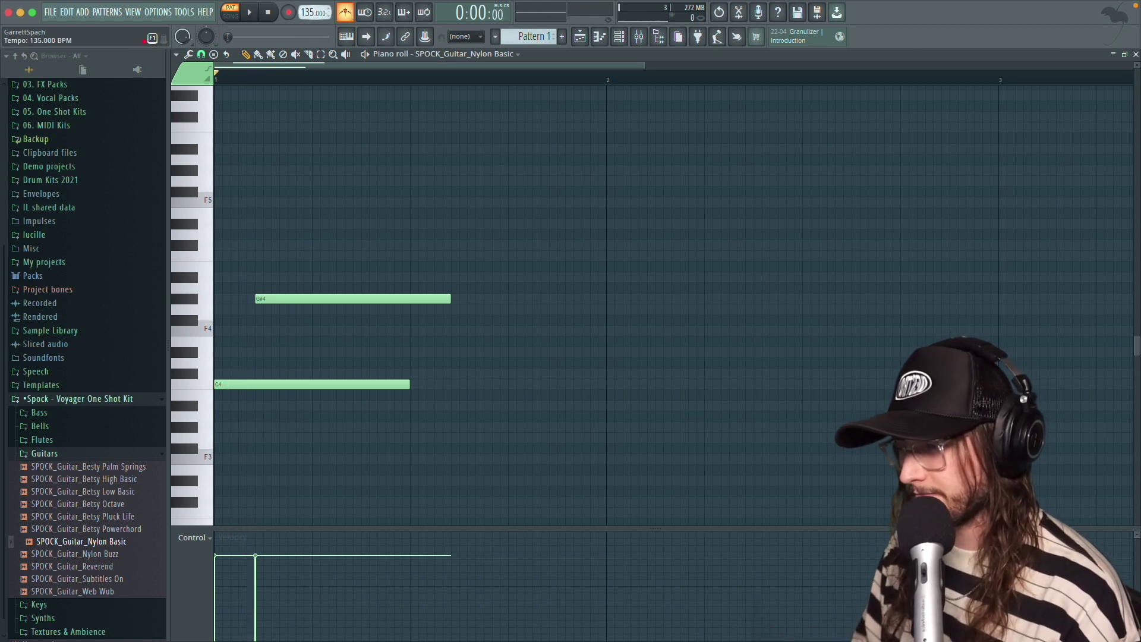
left_click_drag(307, 12, 307, 15)
left_click_drag(391, 301, 392, 313)
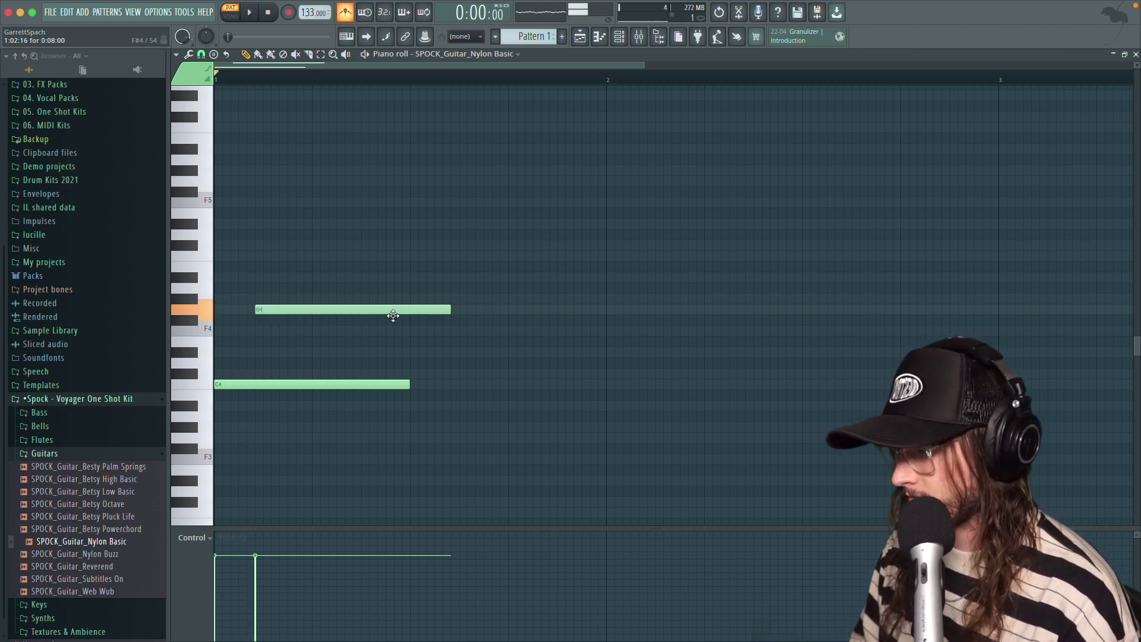
key("space")
key("space")
left_click(381, 311)
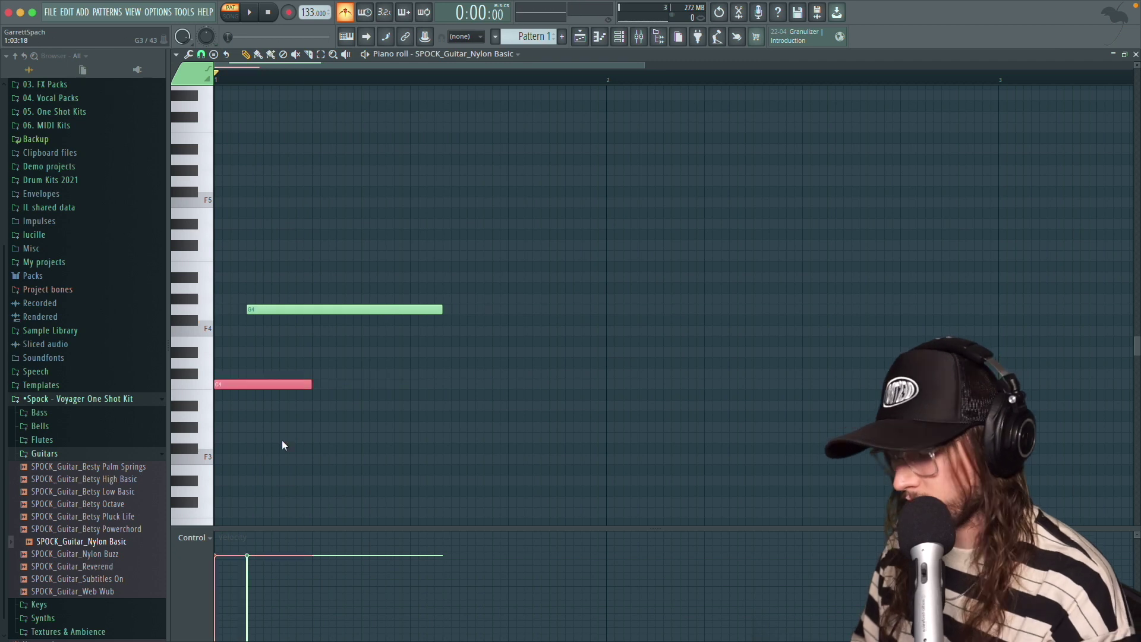
- Repeat the one-beat C4 note three times to fill the first bar
key("super+b")
key("super+b")
key("super+b")
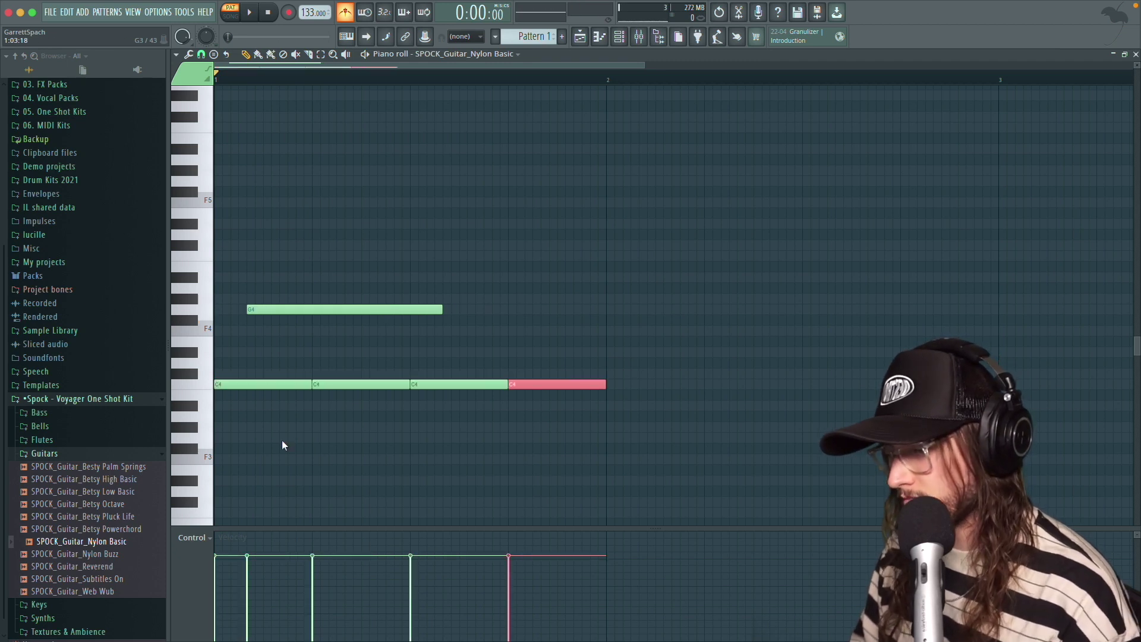
- Shorten the G4 note so it ends where the third C4 begins, and audition the pattern
left_click(457, 344)
key("space")
right_click(473, 344)
key("space")
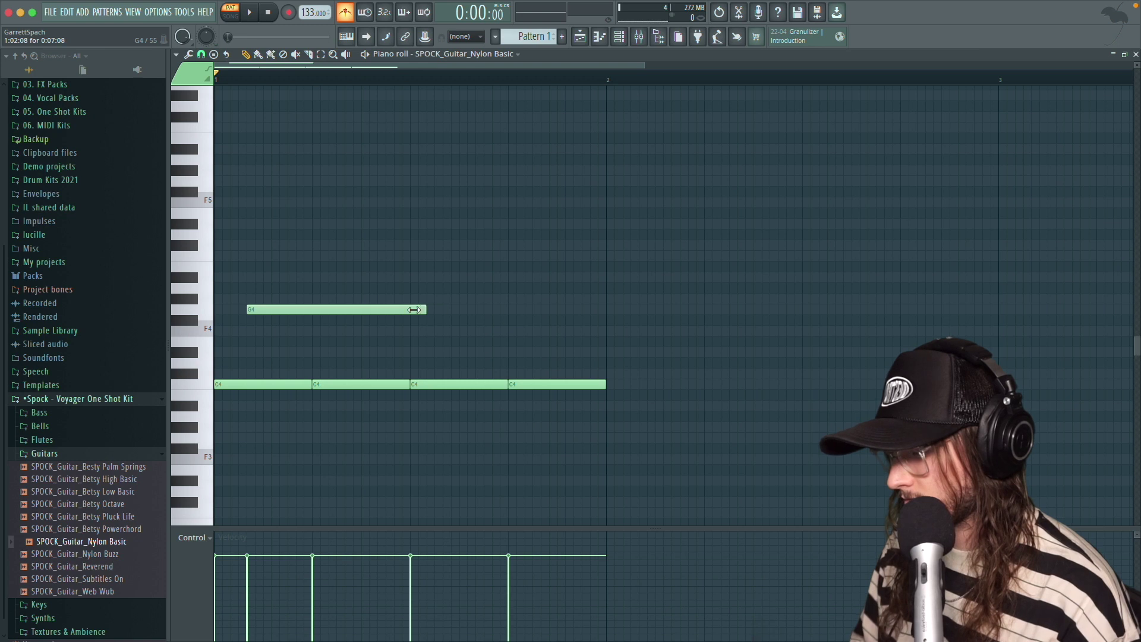
key("space")
key("space")
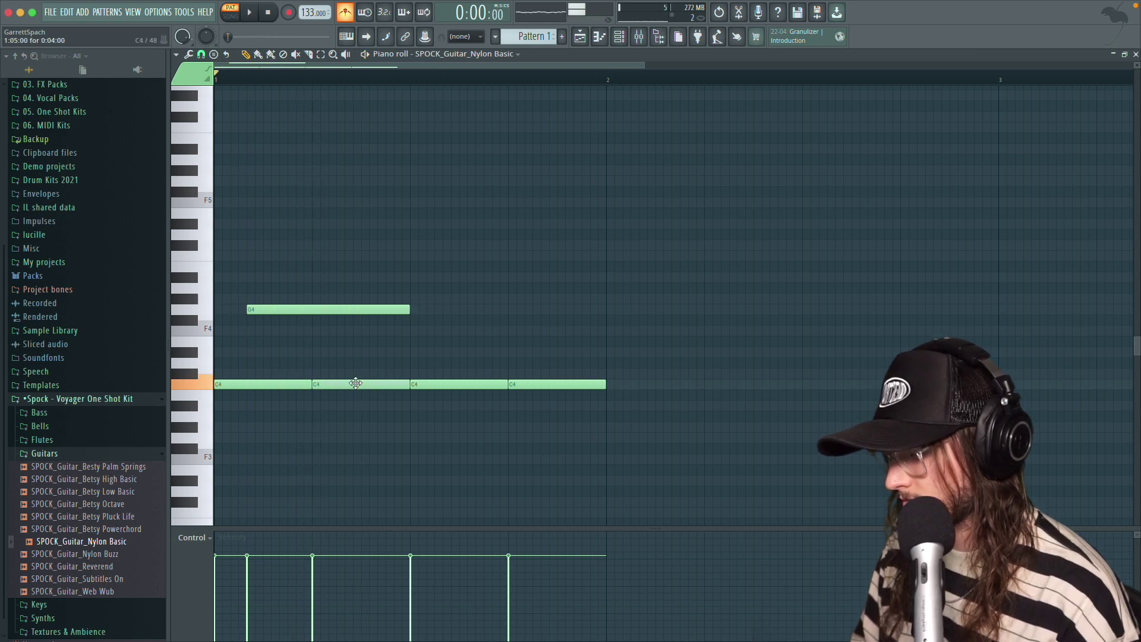
- Move the second C4 up to D#4 and place a new C4 on the same beat
left_click_drag(354, 364, 354, 344)
key("space")
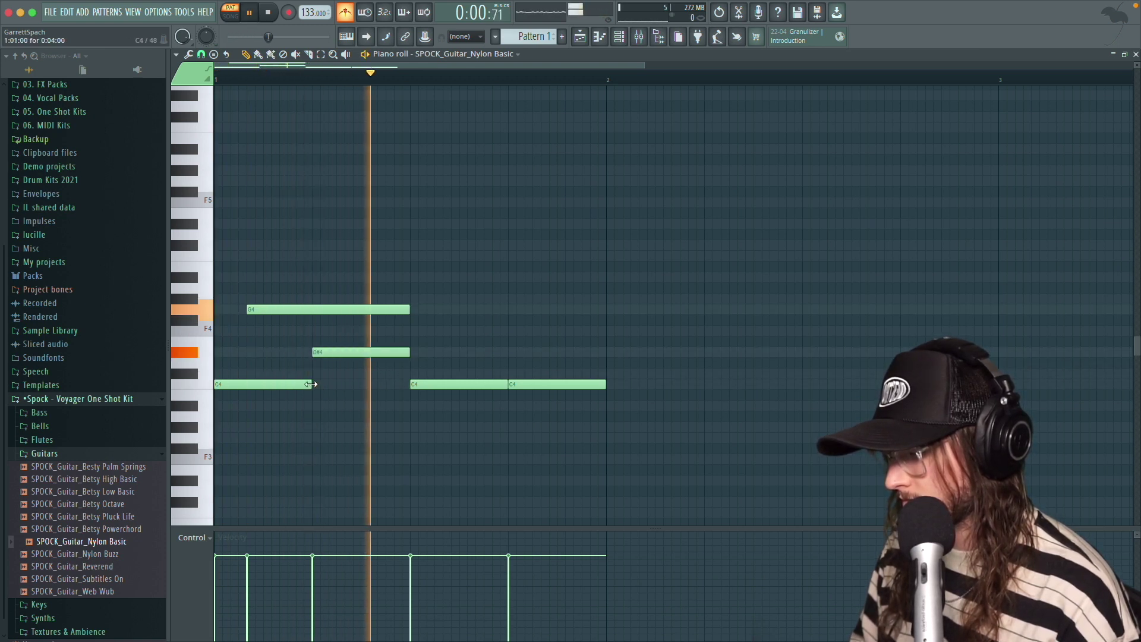
key("space")
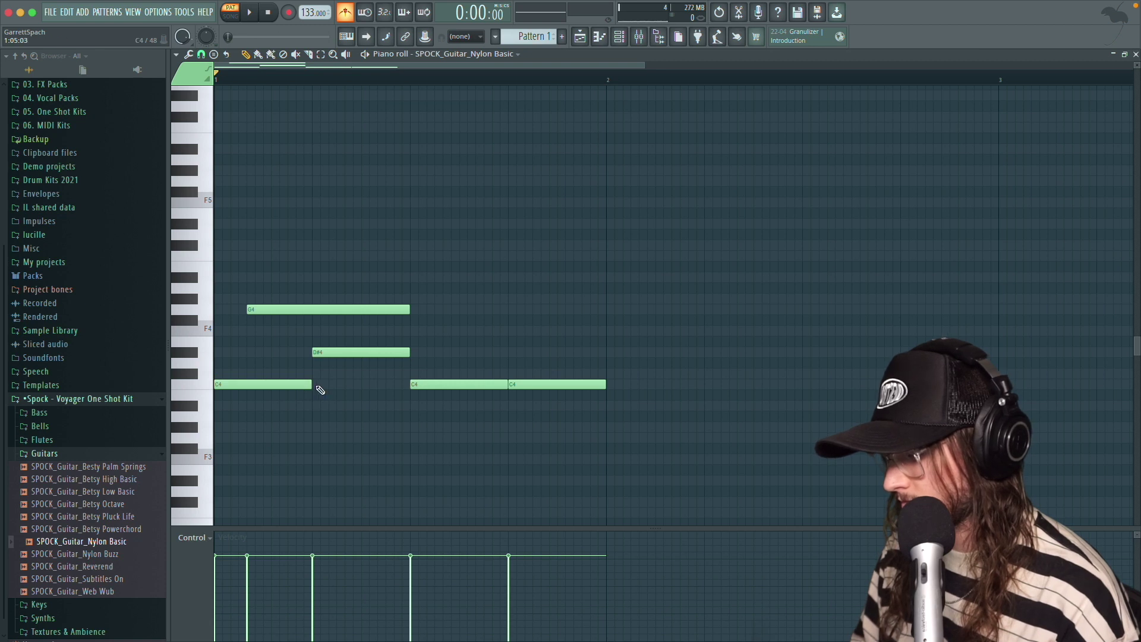
left_click(320, 386)
key("space")
key("space")
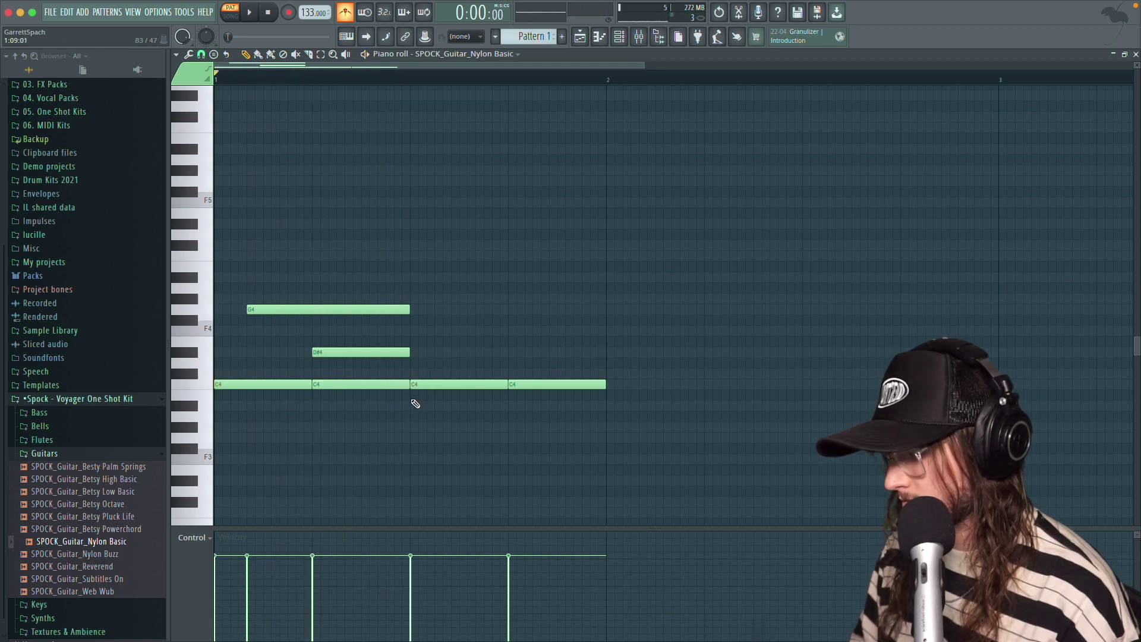
- Place a one-beat G3 note under the third C4 and play the pattern
left_click_drag(417, 412, 419, 438)
key("space")
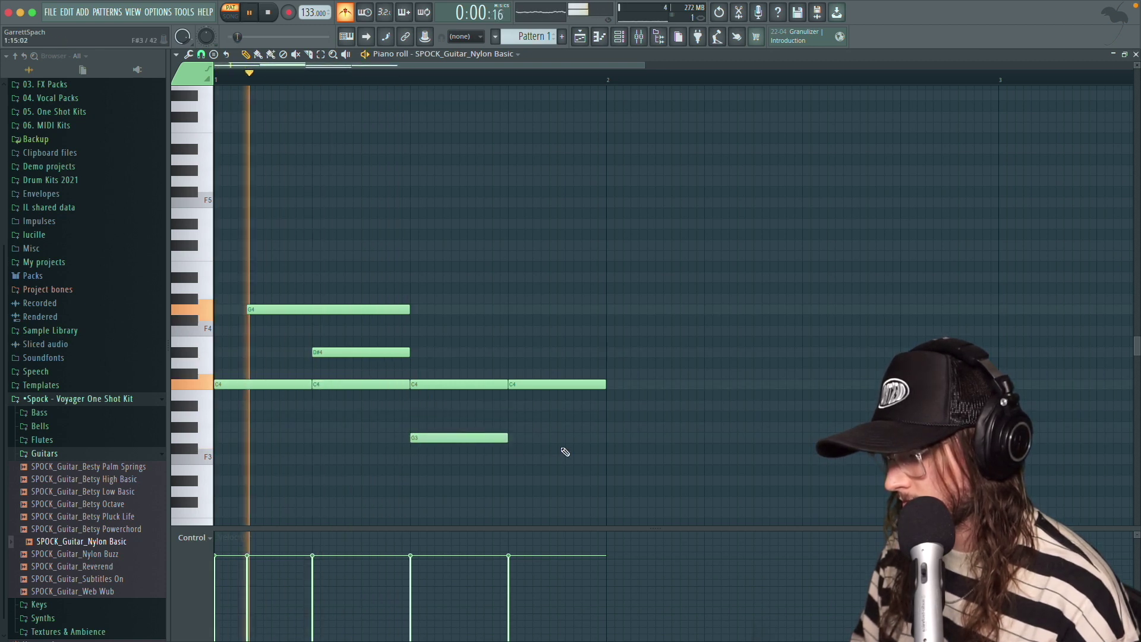
key("space")
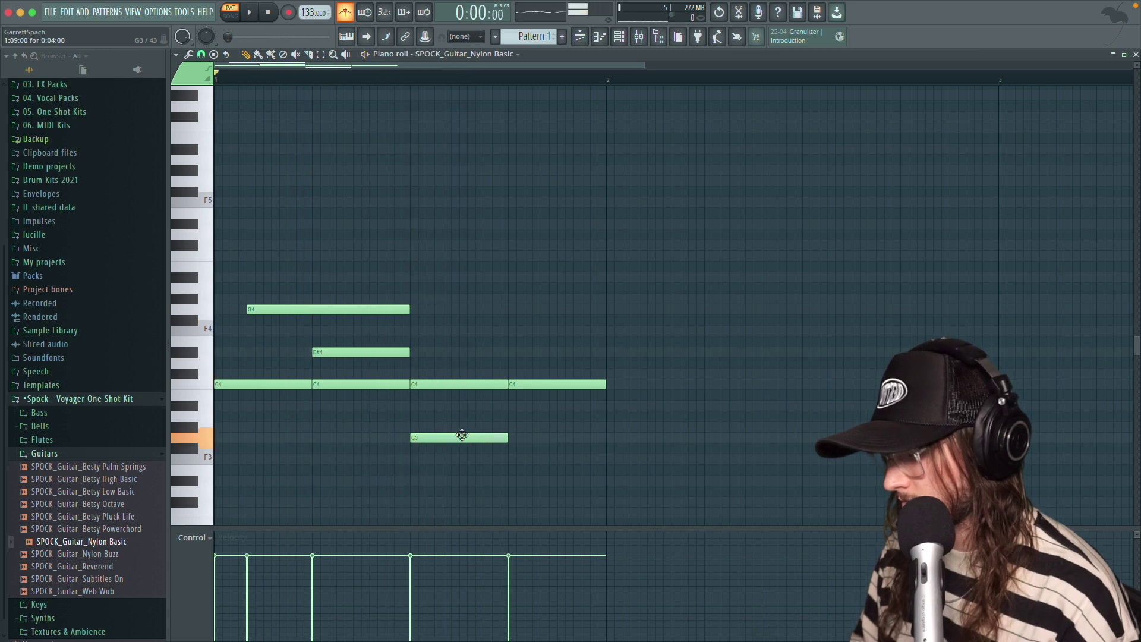
- Shift the G3 note earlier to start at 1:07:08 and audition the timing
left_click_drag(425, 432, 420, 434)
key("space")
key("space")
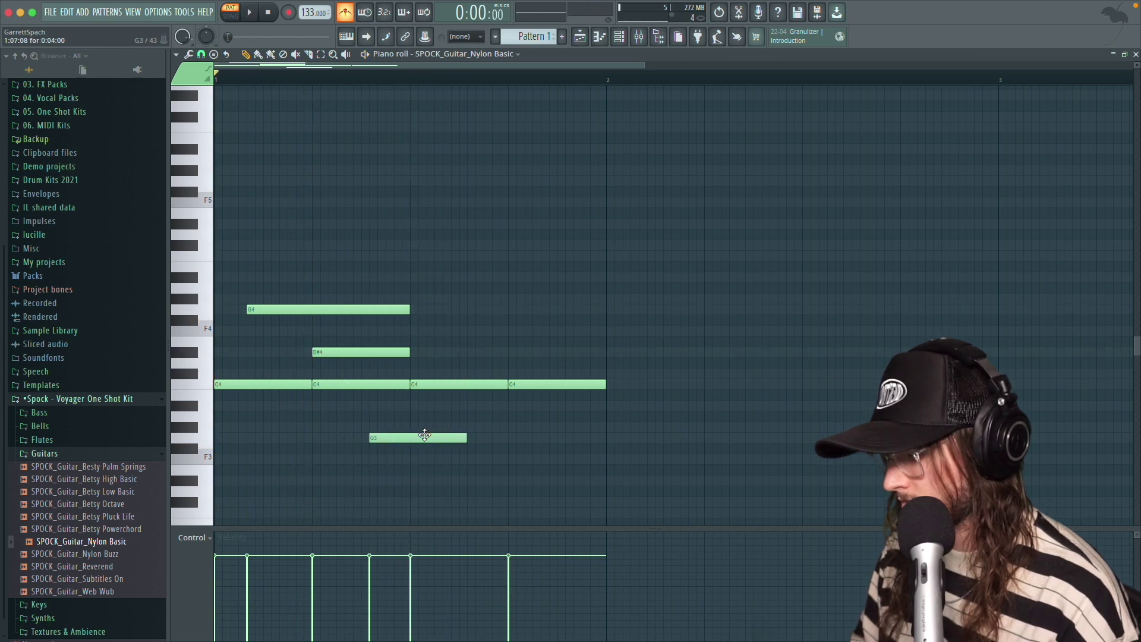
key("space")
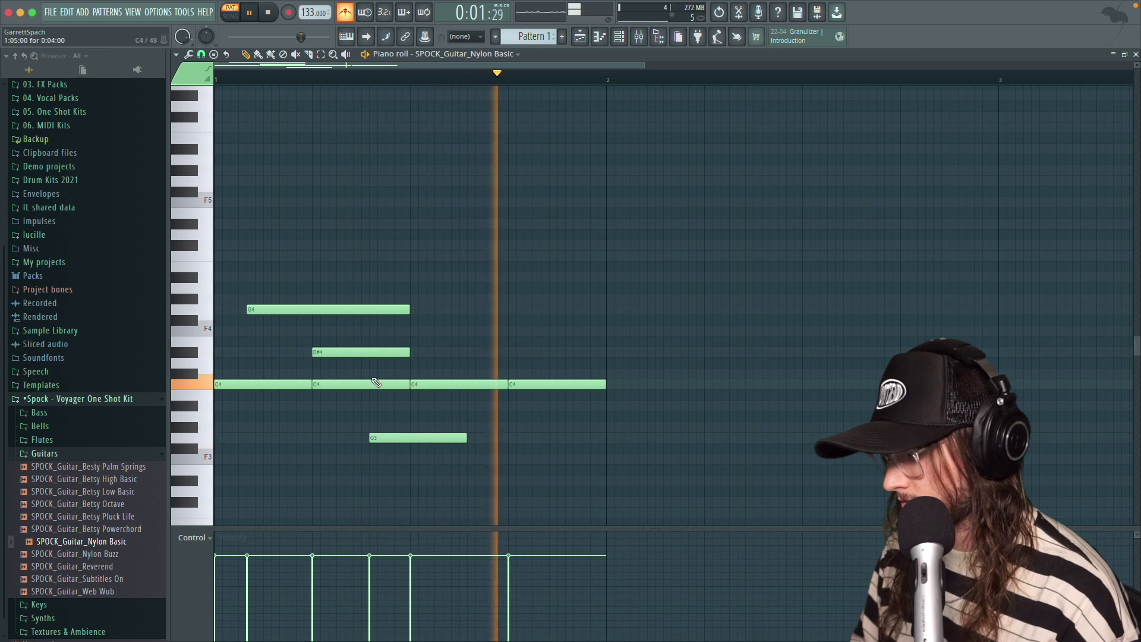
key("space")
key("space")
key("space")
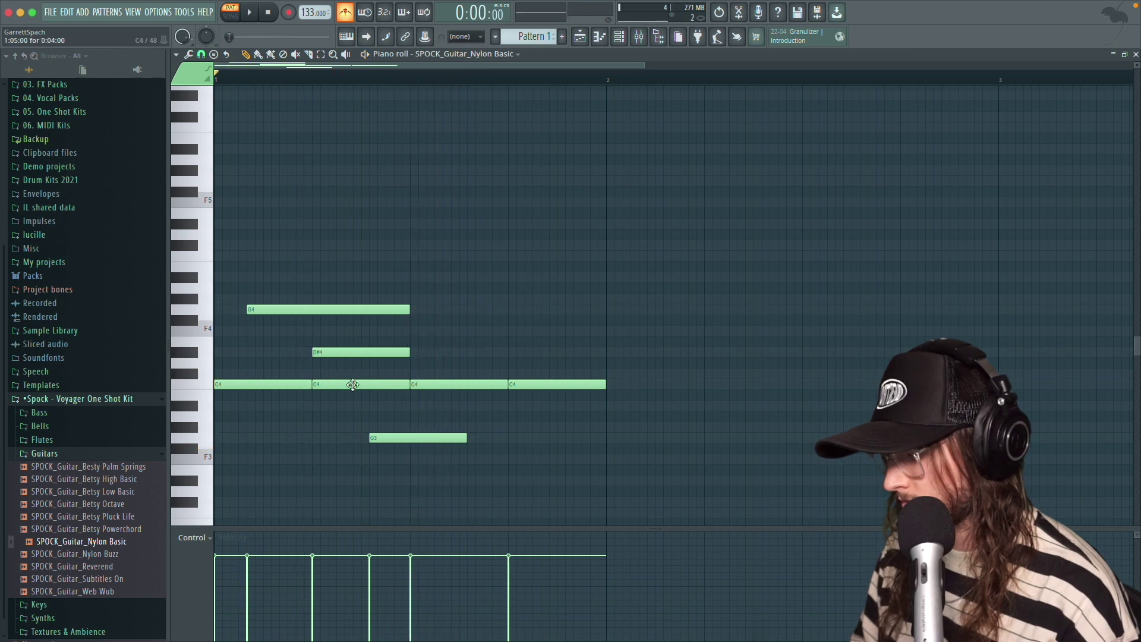
- Add a second one-beat G4 note, shift its start to 1:10:08, and audition it
left_click_drag(458, 343, 453, 308)
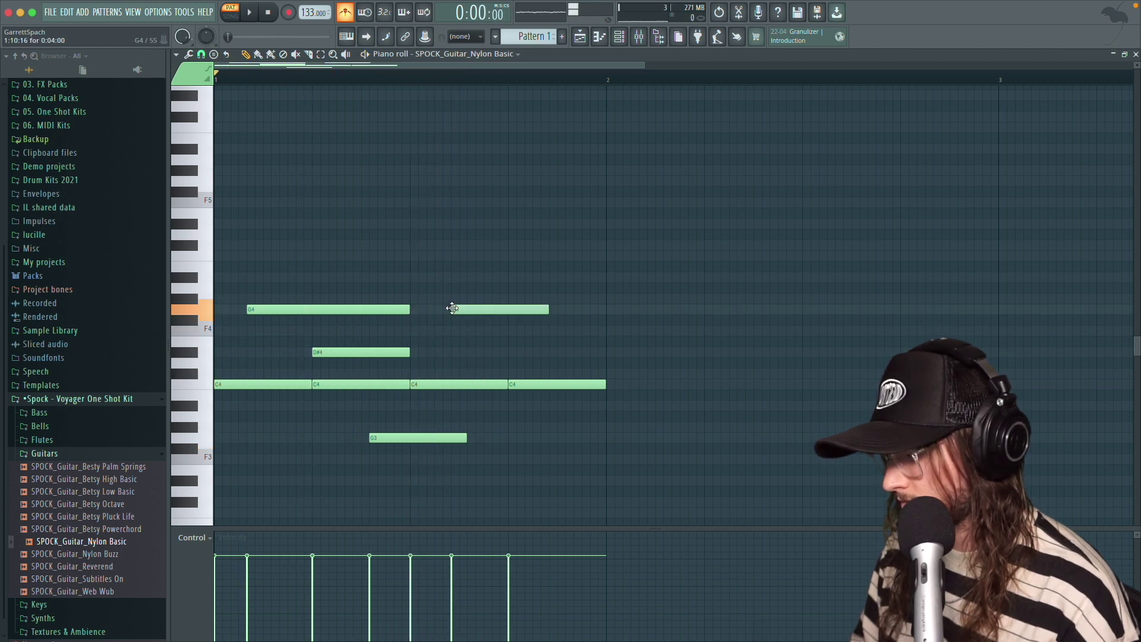
key("space")
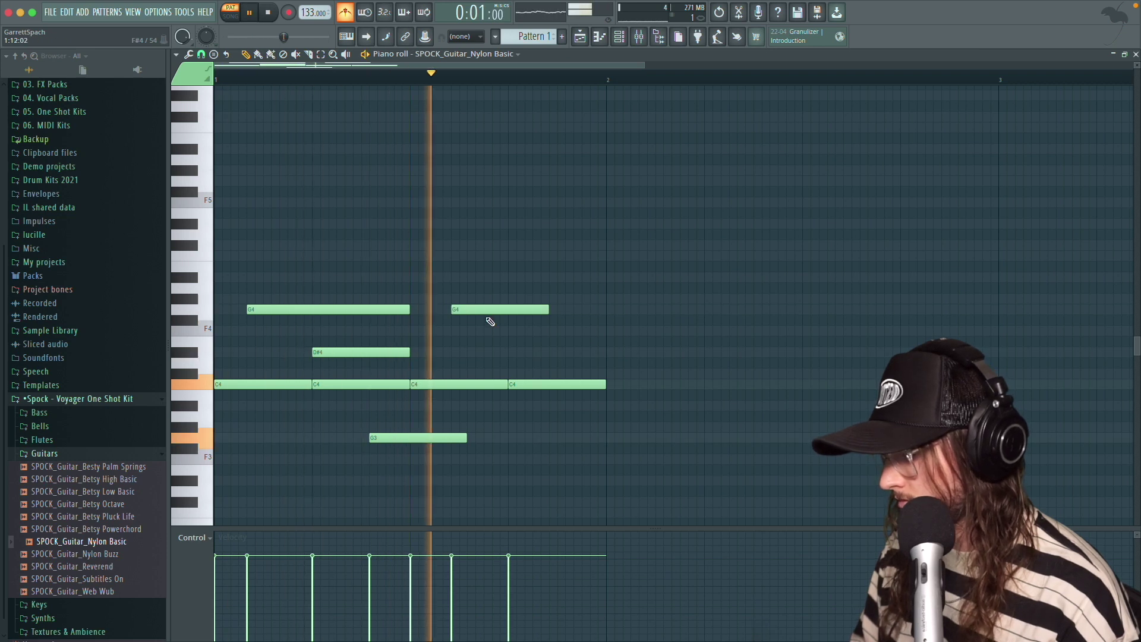
key("space")
key("space")
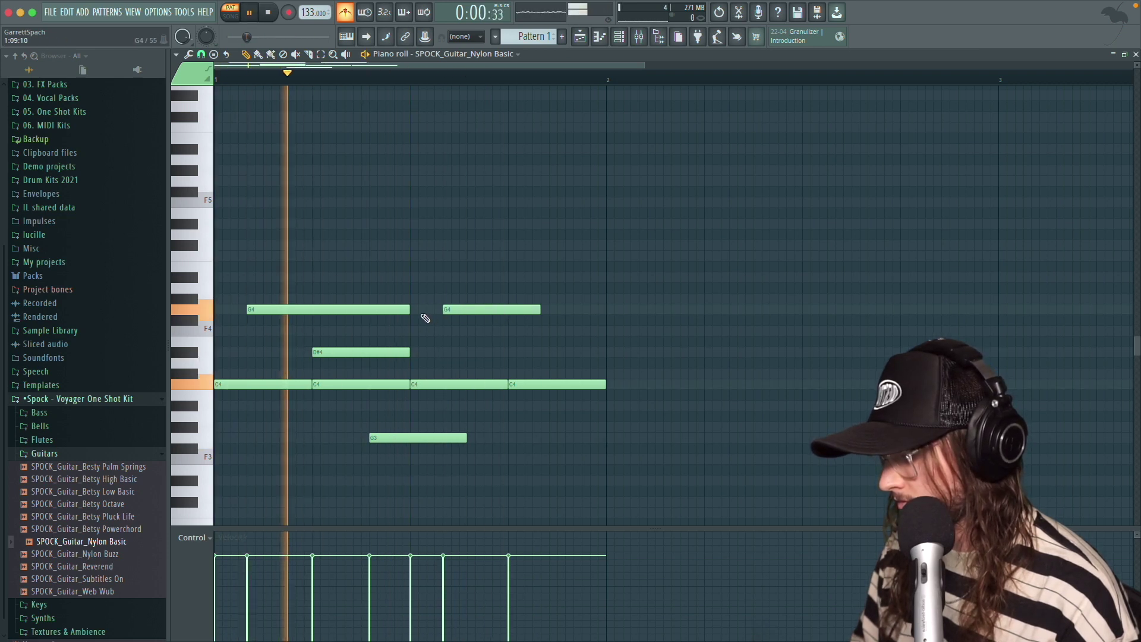
key("space")
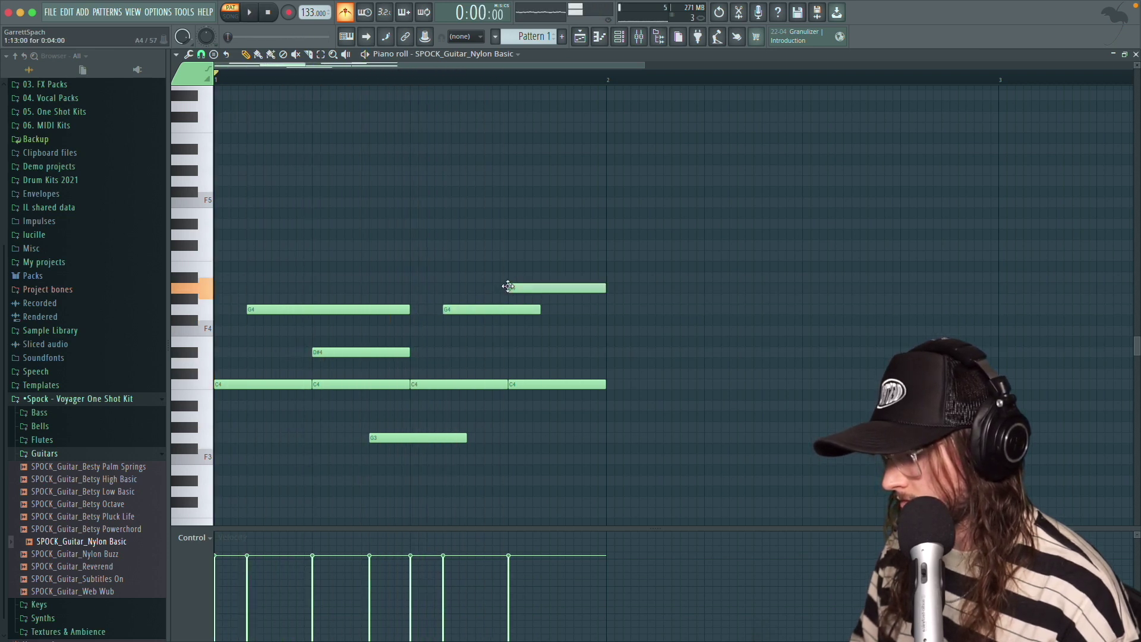
- Lower the fourth-beat A4 note to G#4 and trim the preceding G4 to meet it
left_click_drag(508, 286, 508, 297)
key("space")
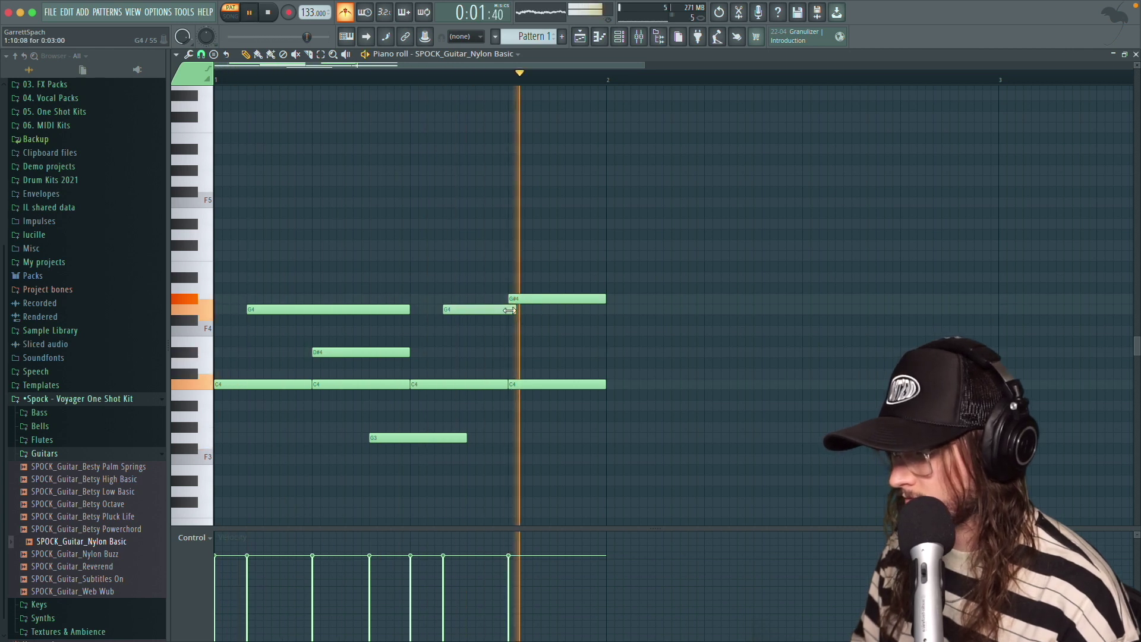
key("space")
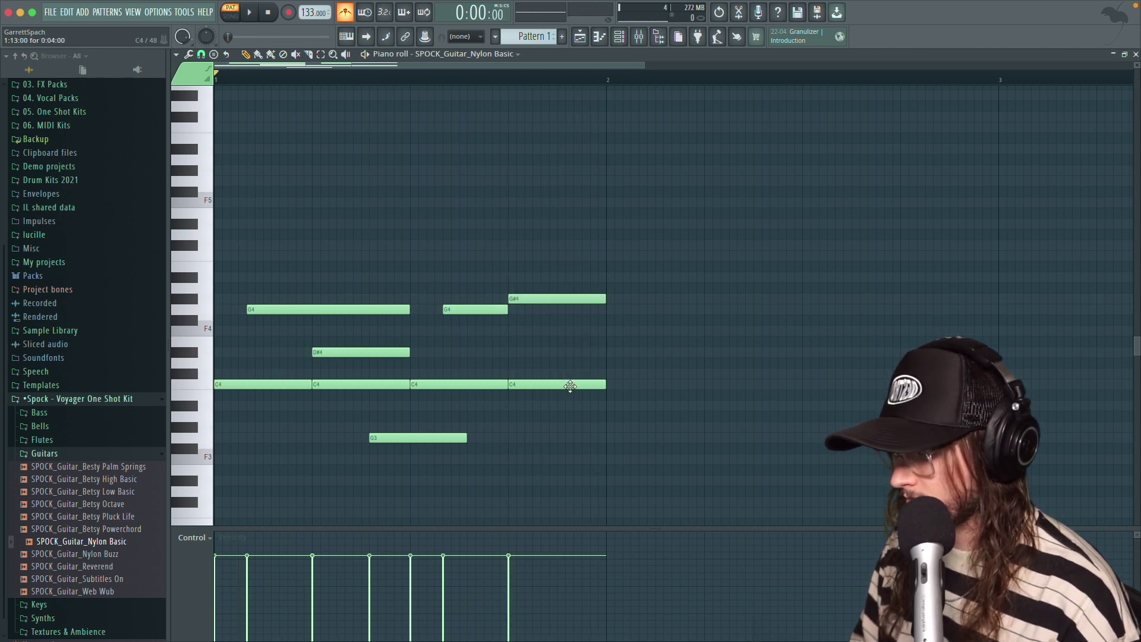
- Add a short closing G3 note around 1:15:00 and fit its end to the bar line
key("space")
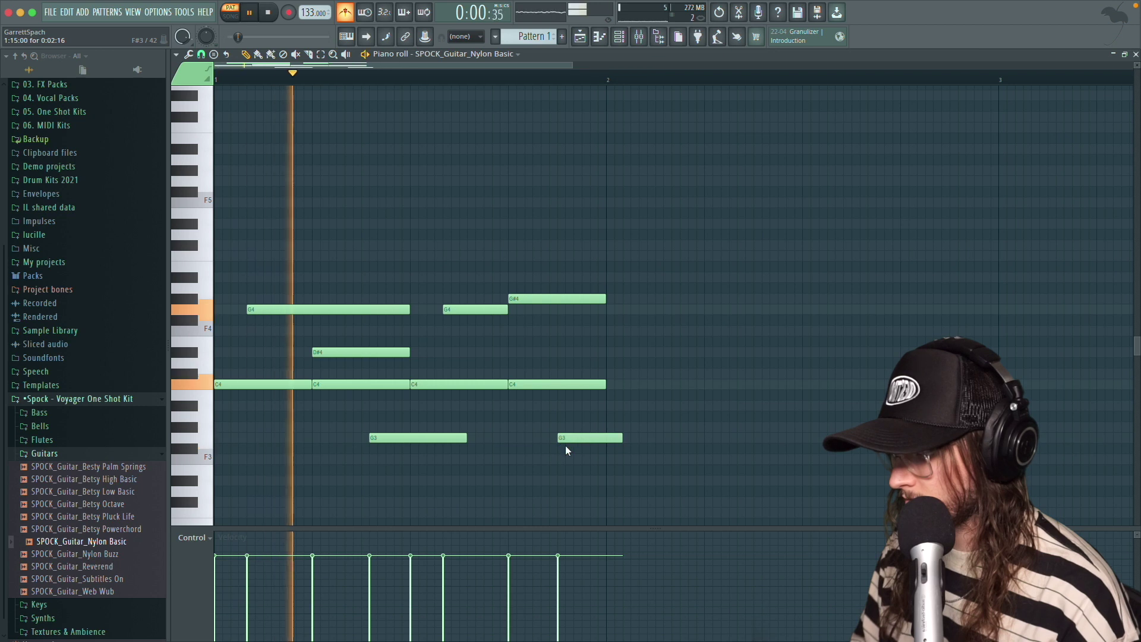
left_click_drag(583, 438, 606, 442)
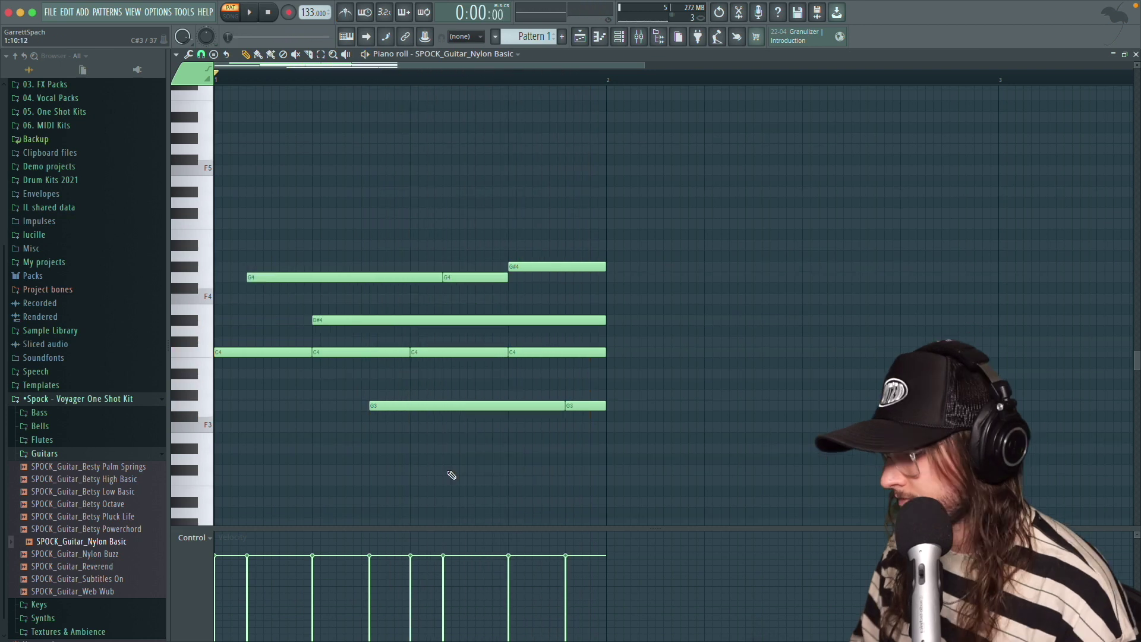
- Transpose all notes up seven semitones so the repeated C4 becomes G4, auditioning the new key, and clear the selection
key("super+a")
key("shift+Up")
key("shift+Up")
key("shift+Up")
key("shift+Up")
key("shift+Up")
key("space")
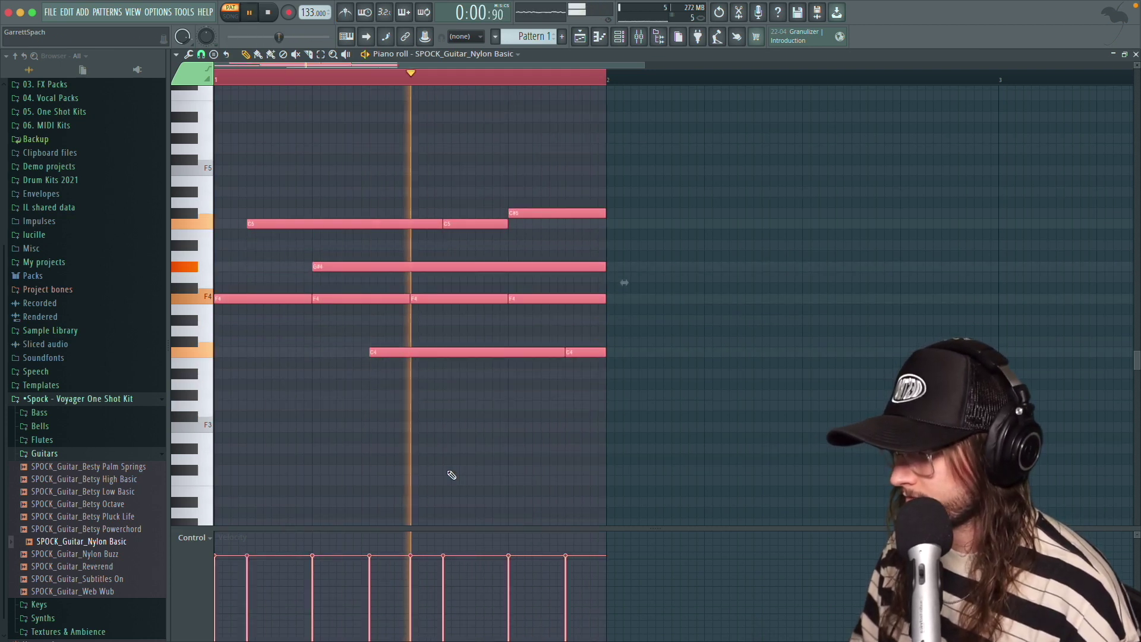
key("shift+Up")
key("shift+Up")
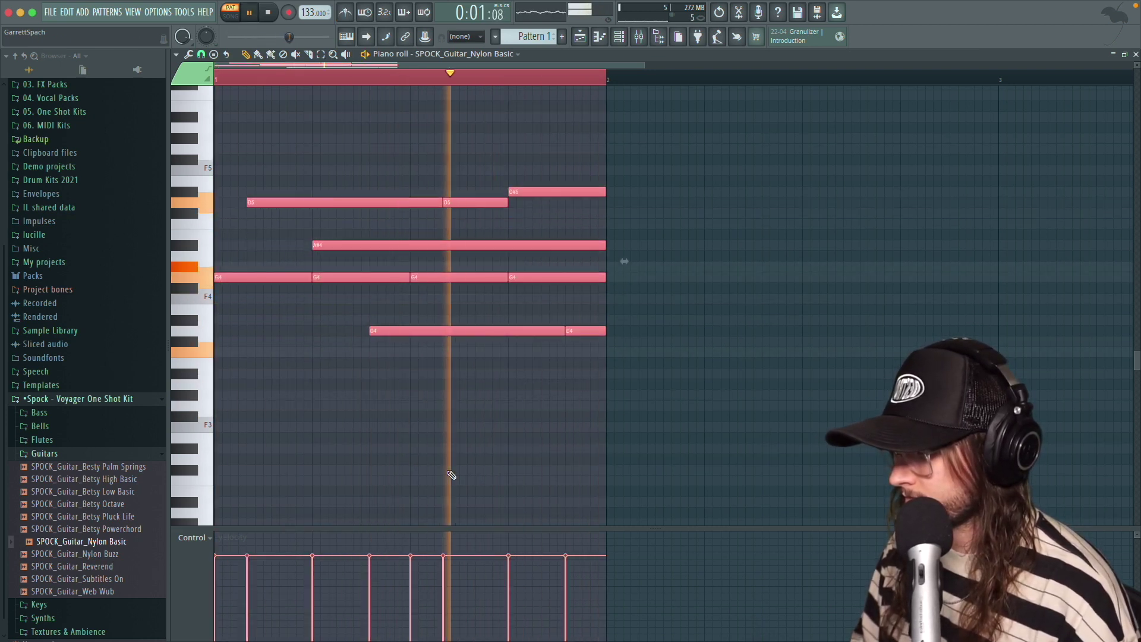
key("super+d")
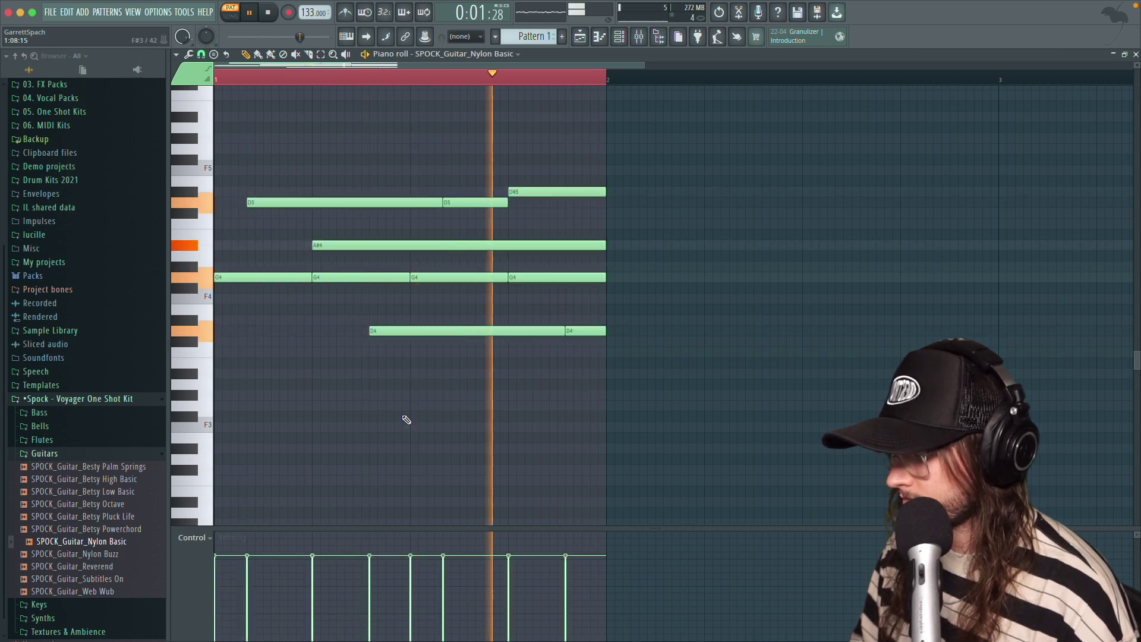
key("space")
- Add an A#4 note at 1:01:16, between the first G4 and D5, and extend it to the next A#4
scroll(261, 293, "up", 3)
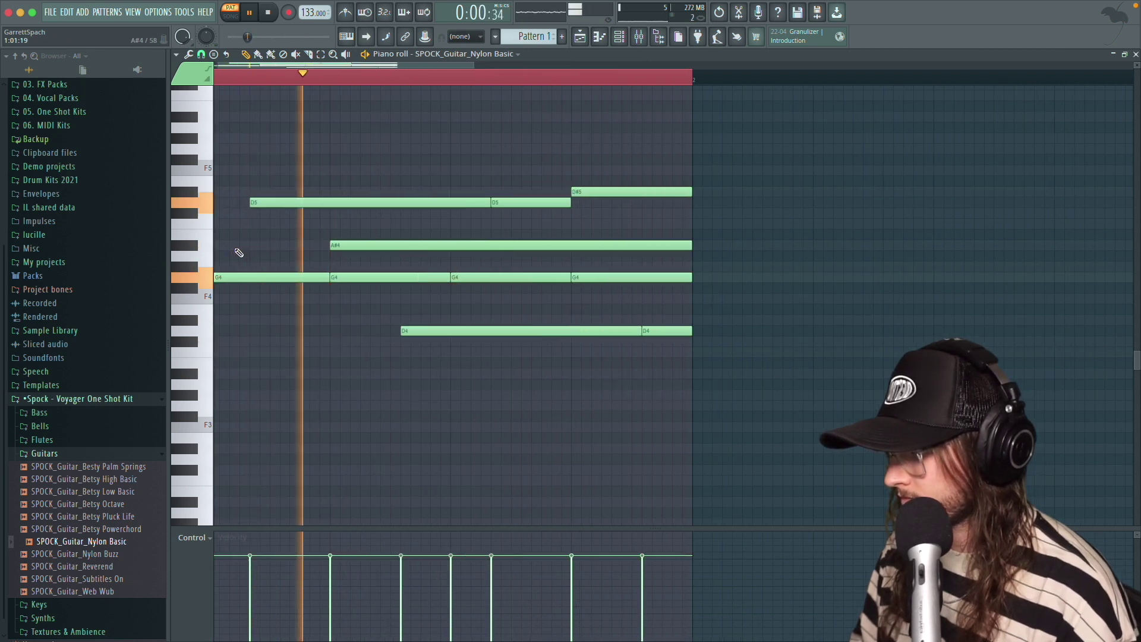
left_click(264, 267)
key("space")
key("space")
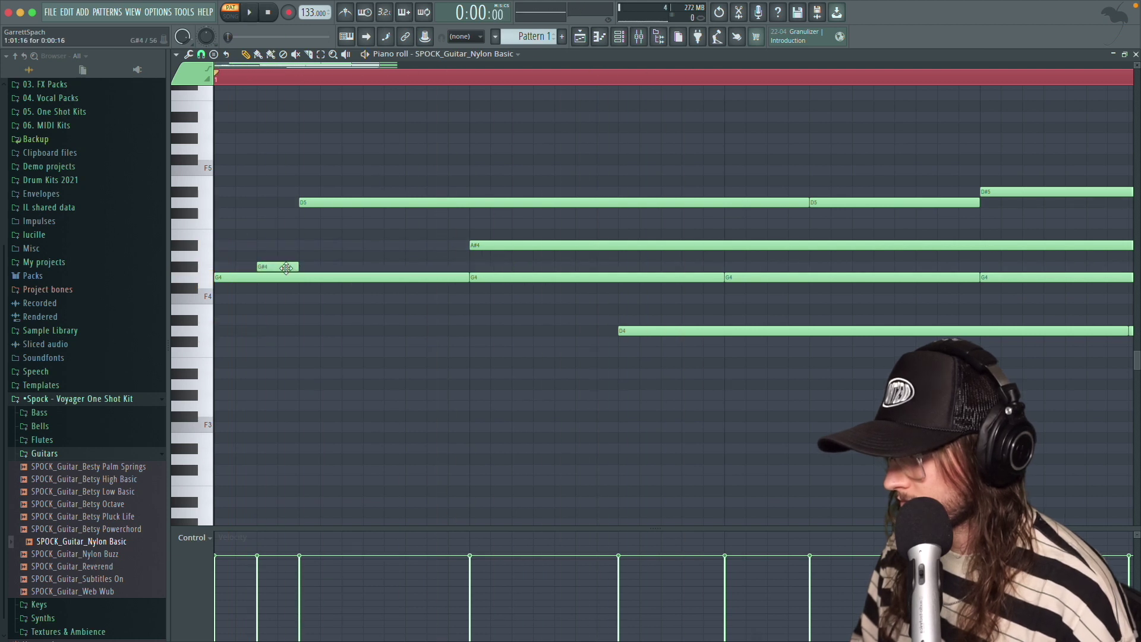
key("space")
left_click_drag(284, 254, 471, 256)
key("space")
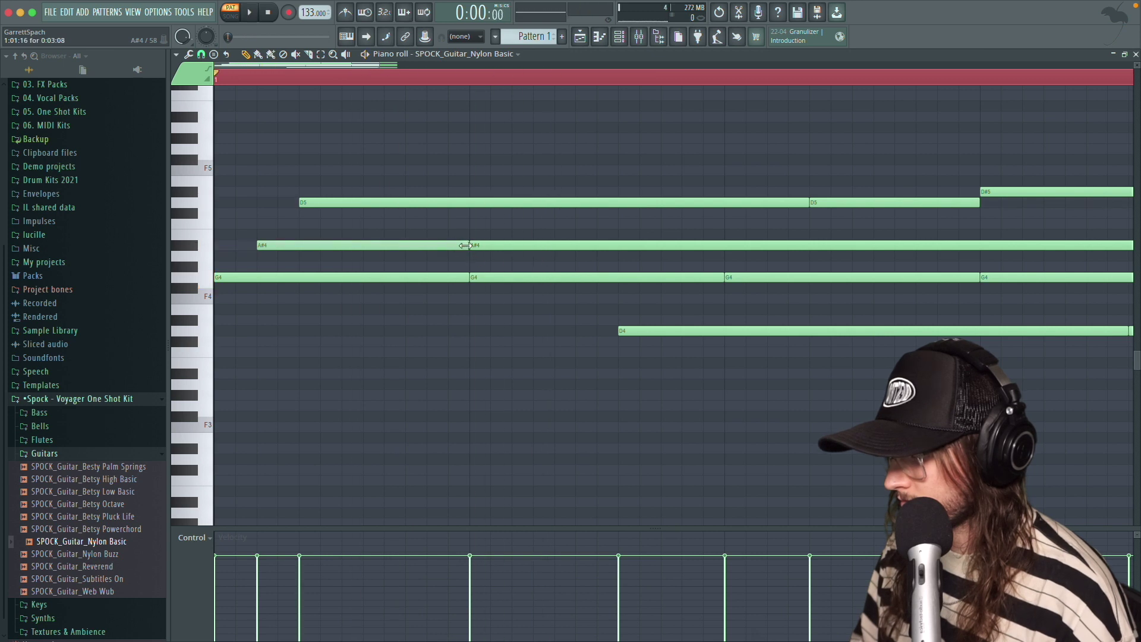
key("space")
left_click_drag(626, 263, 621, 296)
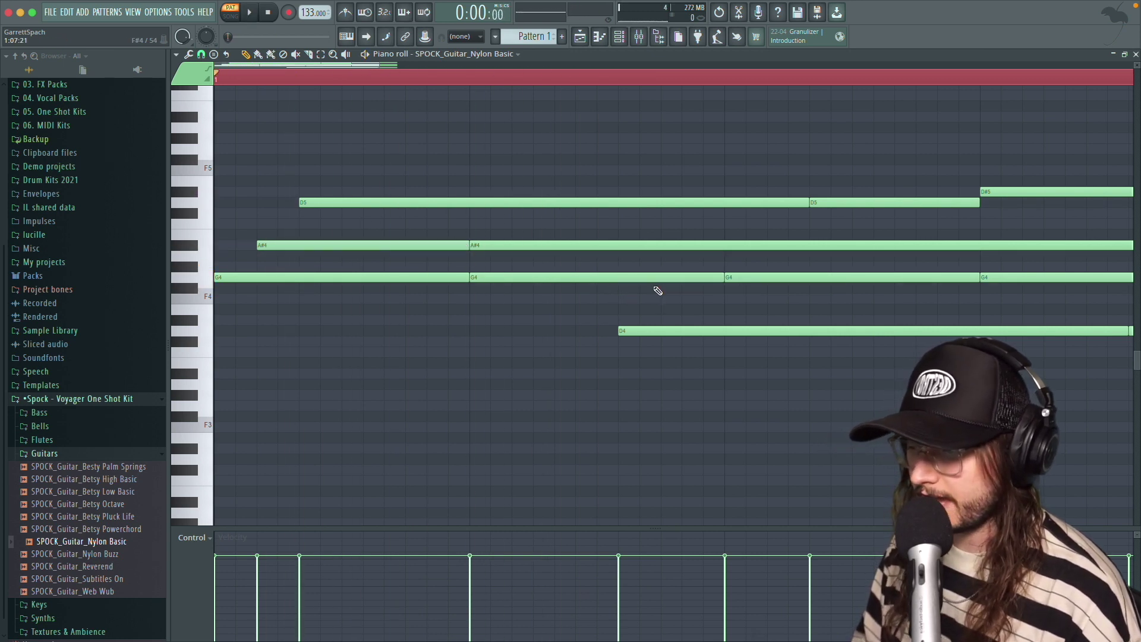
scroll(658, 291, "down", 3)
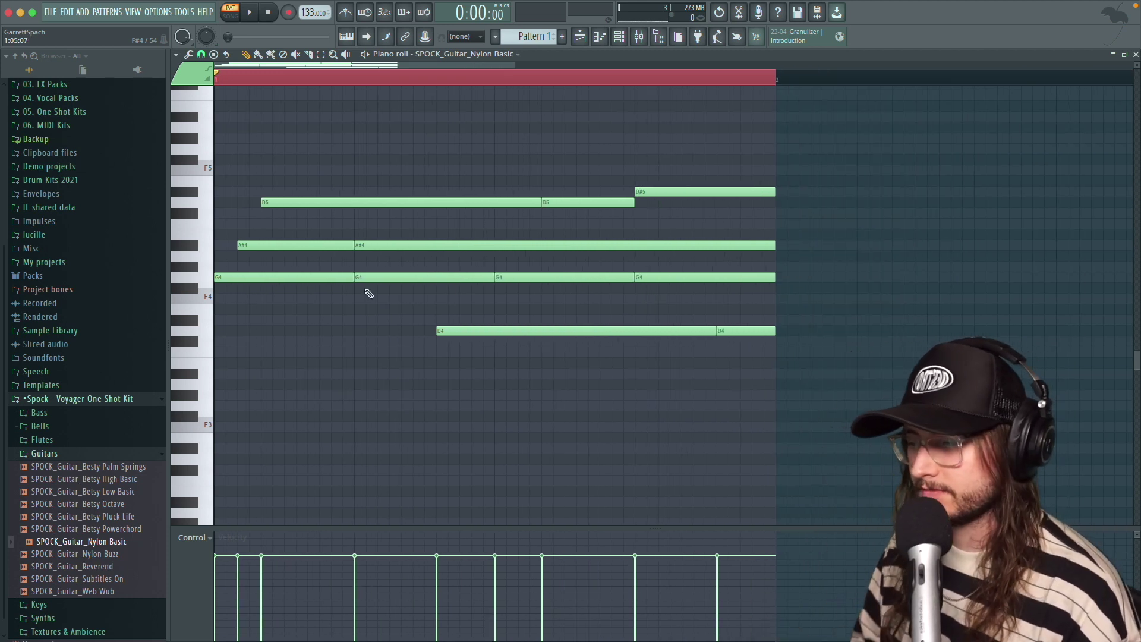
- Shift the first A#4 note's start slightly later, toward the D5 note, ending it at the next A#4, and audition it
key("space")
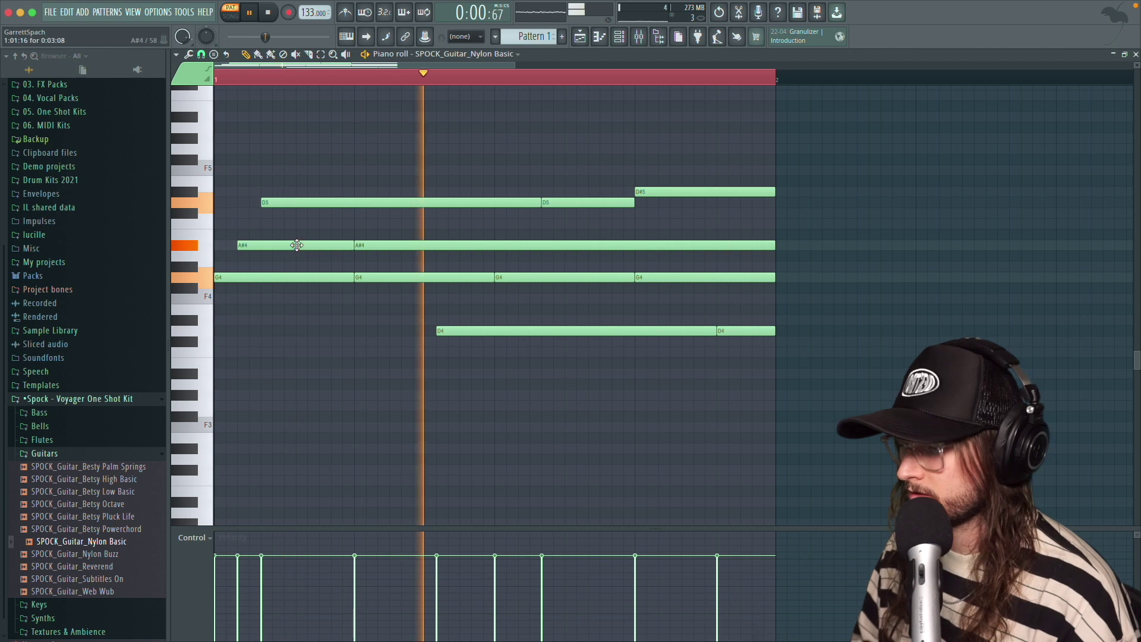
key("space")
key("space")
key("space")
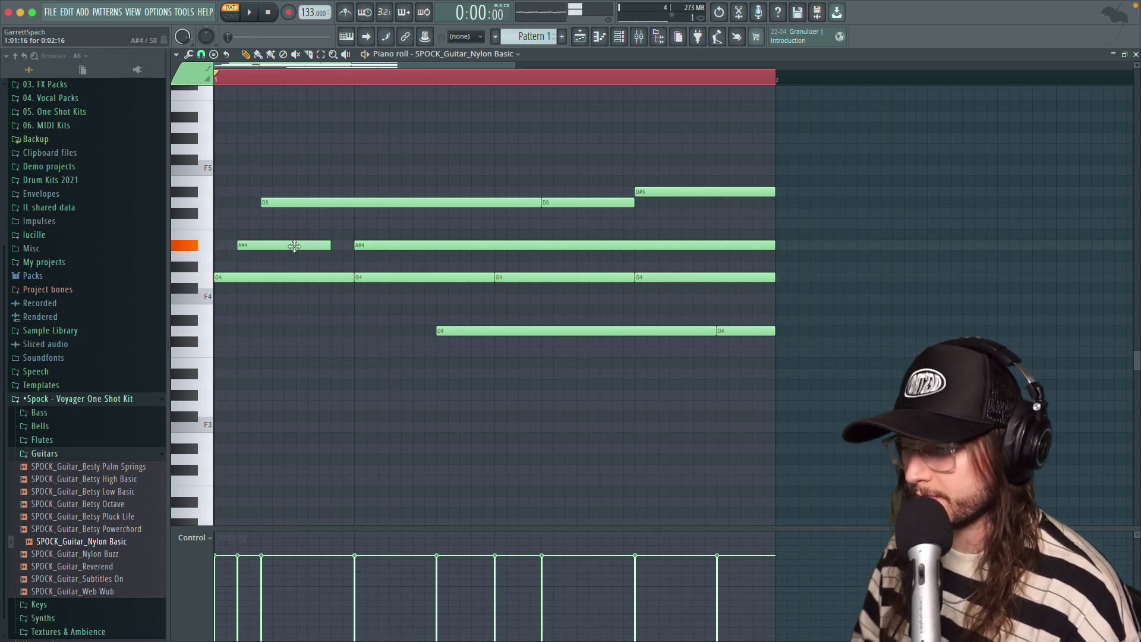
key("space")
key("space")
left_click_drag(342, 245, 348, 245)
key("space")
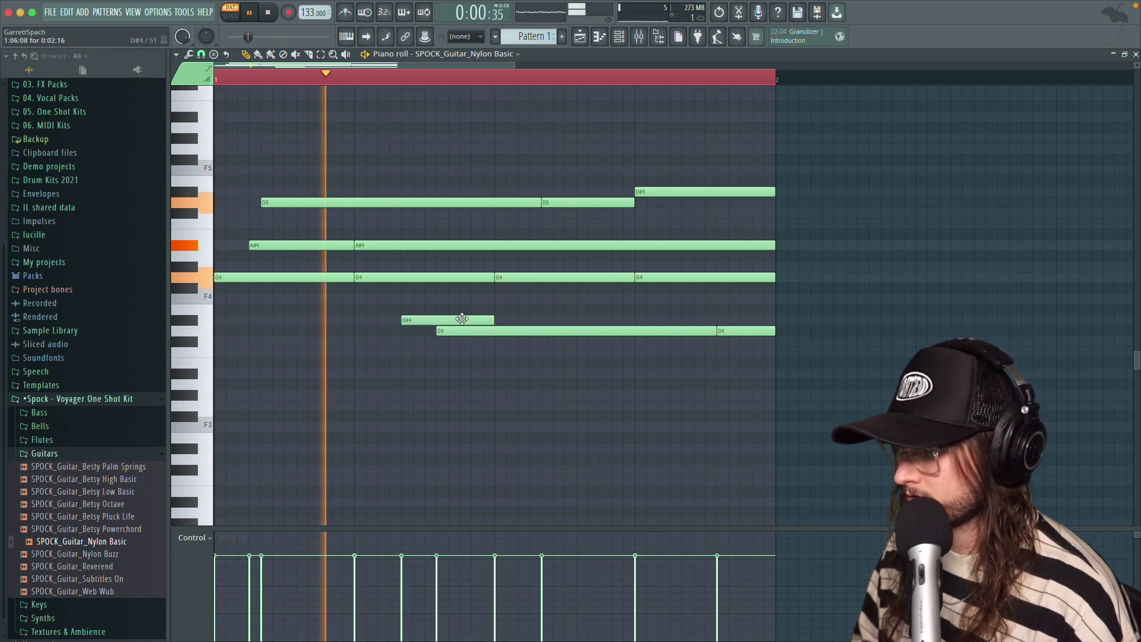
- Audition the loop and lower the velocity of the first A#4 note and the D#4 note
key("space")
mouse_move(459, 321)
left_mouse_down()
mouse_move(449, 321)
mouse_move(473, 321)
mouse_move(462, 321)
left_mouse_up()
key("space")
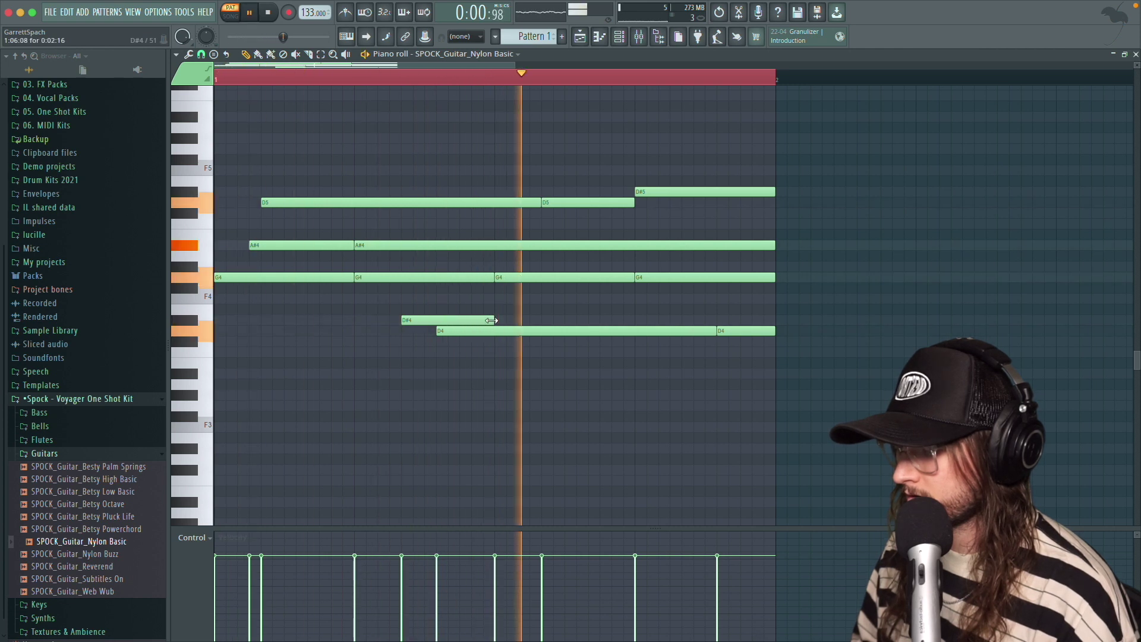
key("space")
key("space")
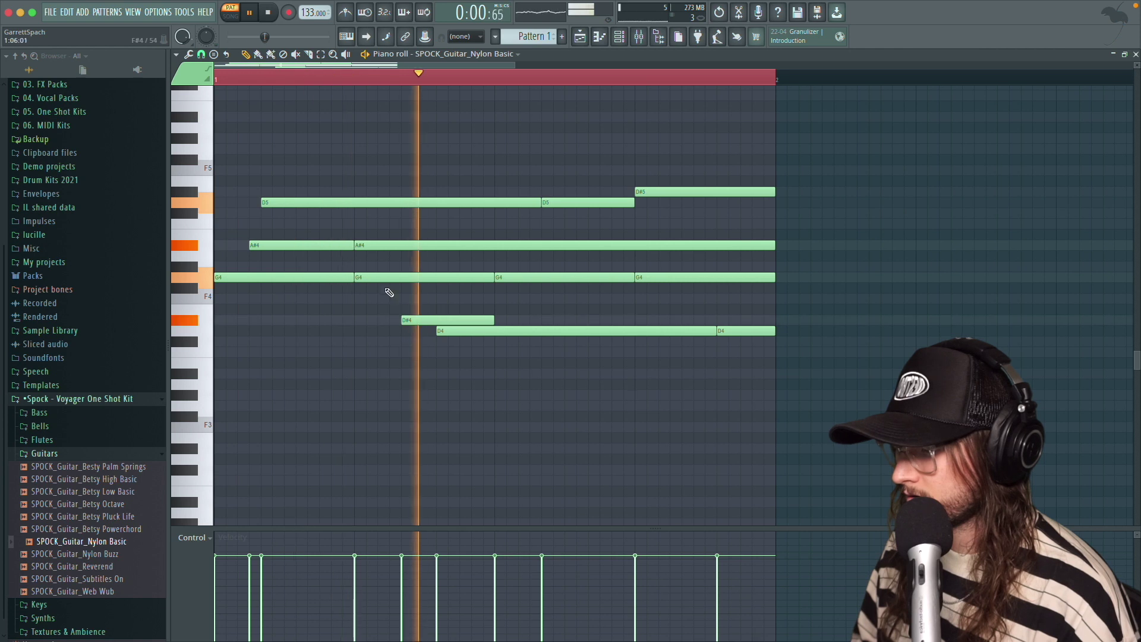
left_click(312, 243, "super")
left_click(452, 319, "super")
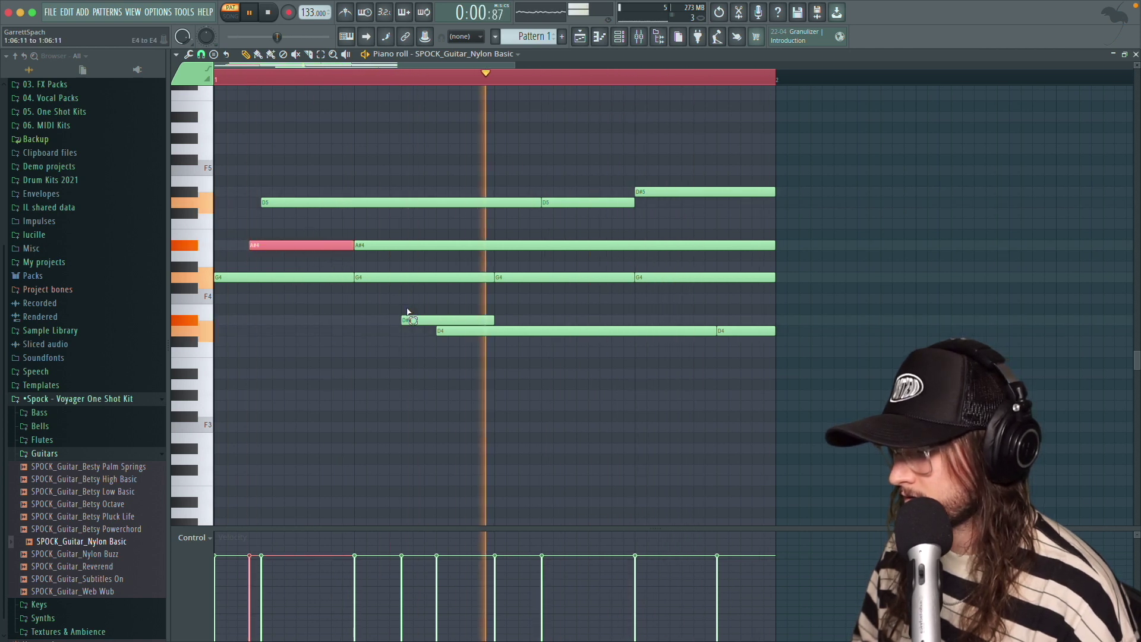
key("space")
- Apply a slight start-time strum to all guitar notes with the Strumizer, preserving note ends, and audition it before accepting
key("ctrl+a")
key("alt+s")
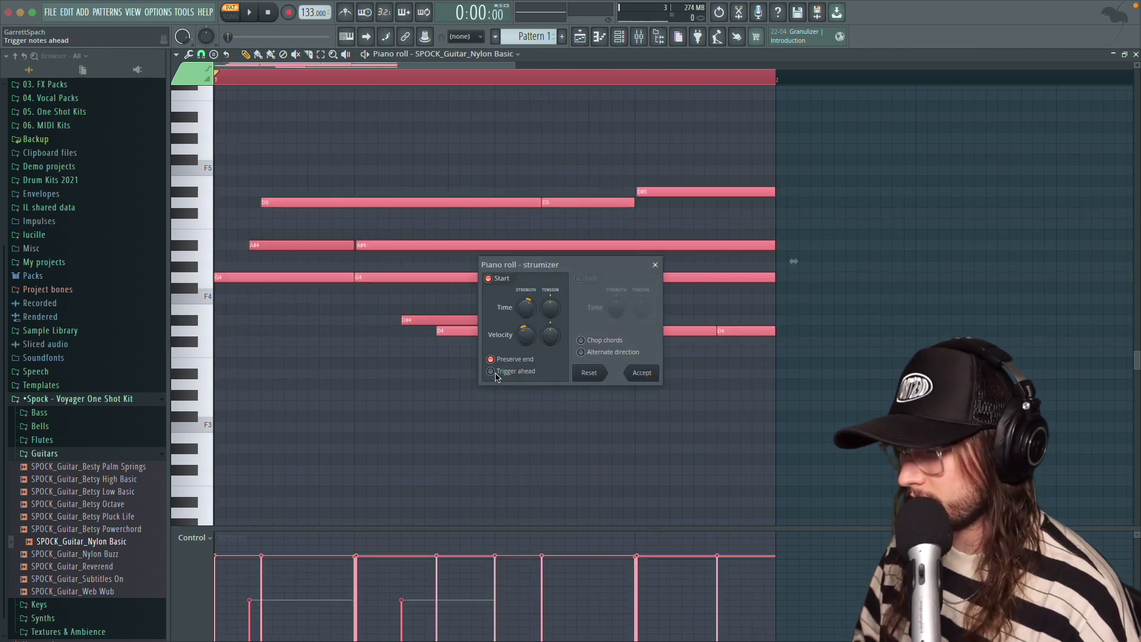
left_click_drag(560, 275, 649, 300)
key("space")
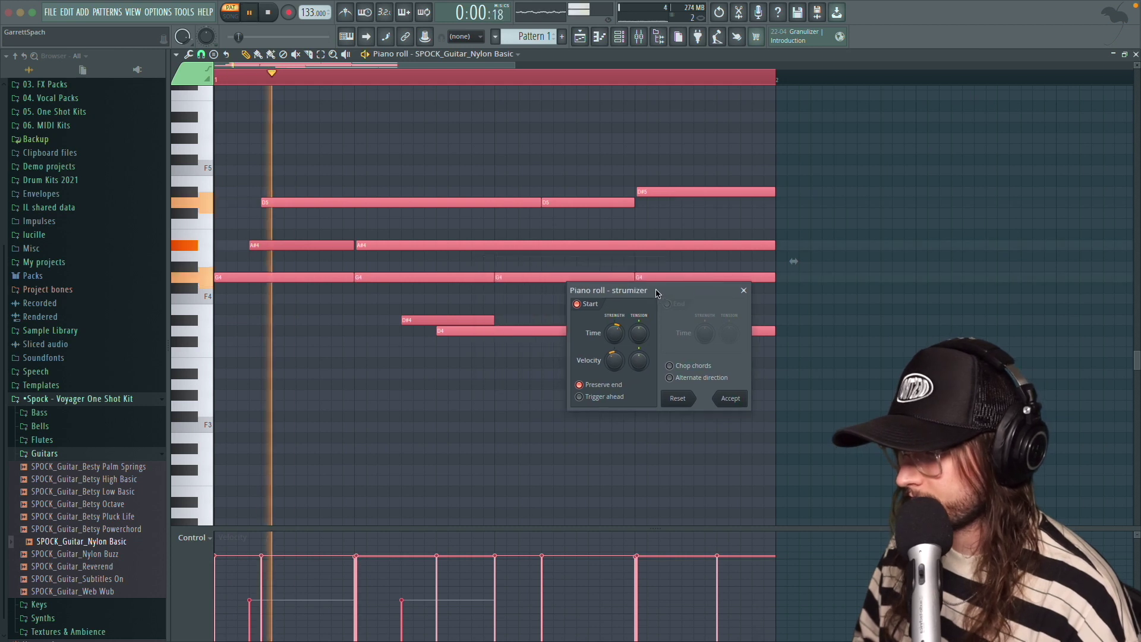
key("space")
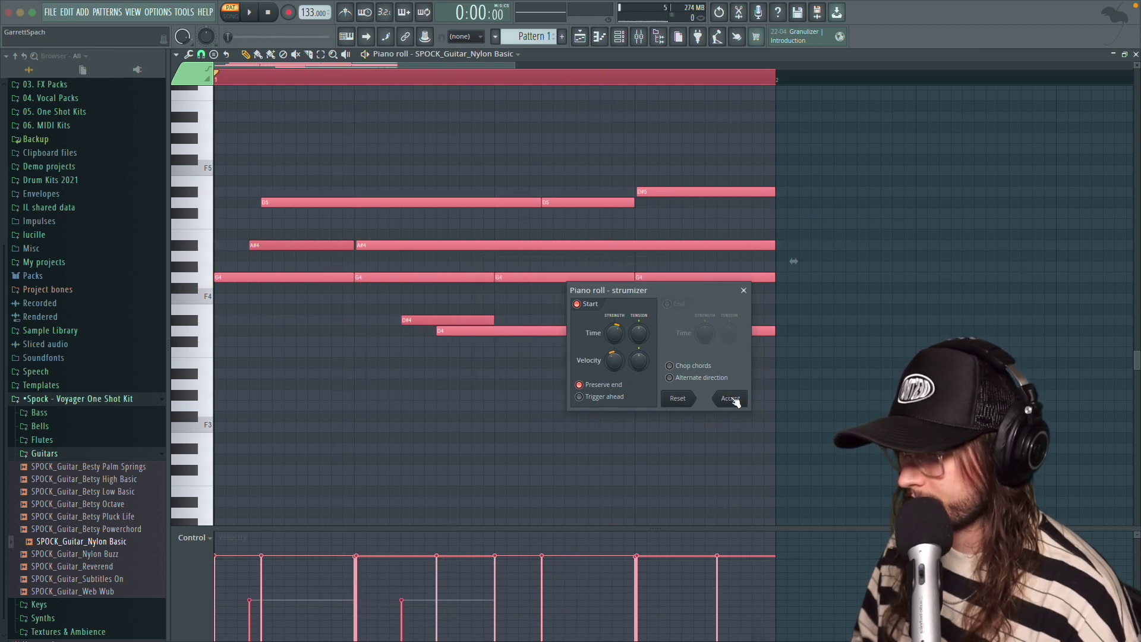
left_click(730, 398)
- Randomize the velocity levels of all guitar notes slightly with the Randomizer and audition the result
key("alt+r")
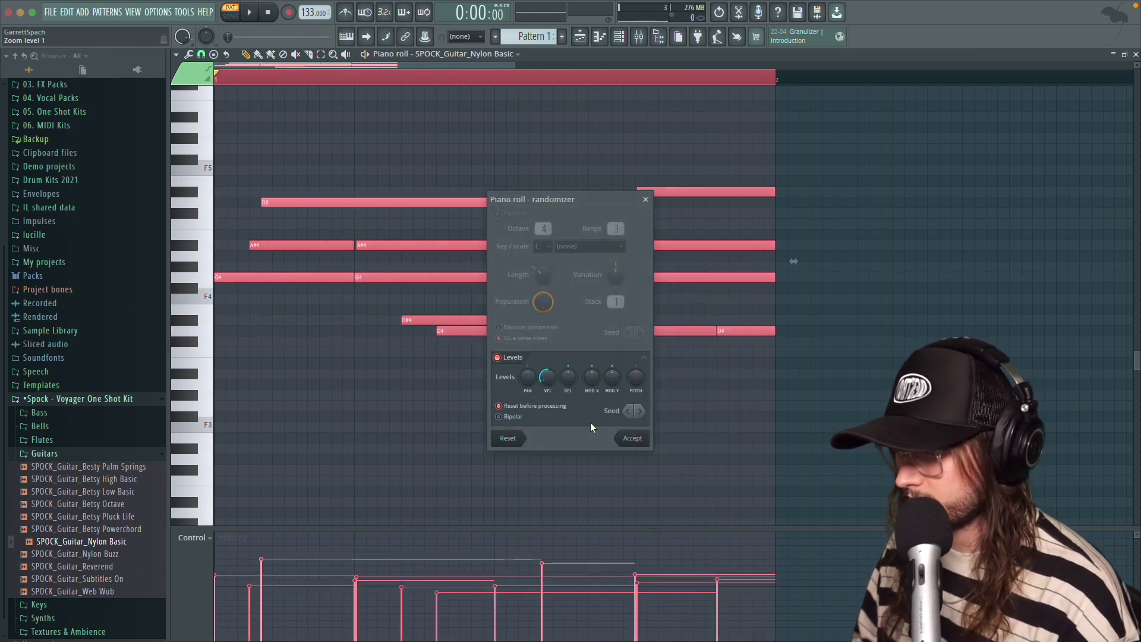
left_click_drag(564, 199, 690, 202)
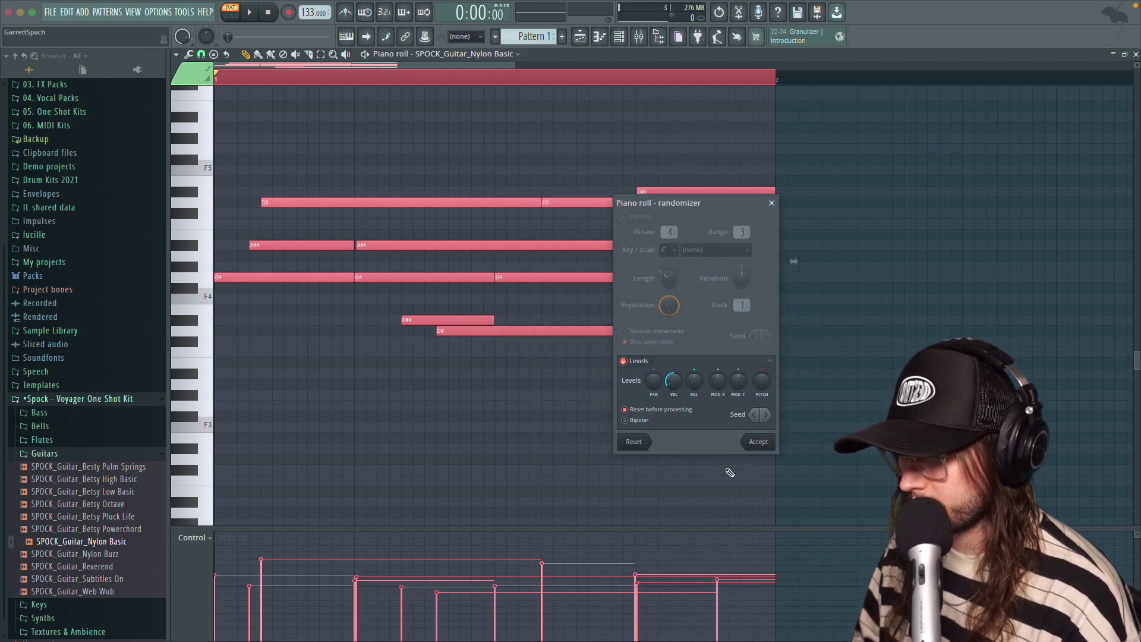
left_click_drag(679, 379, 679, 385)
key("space")
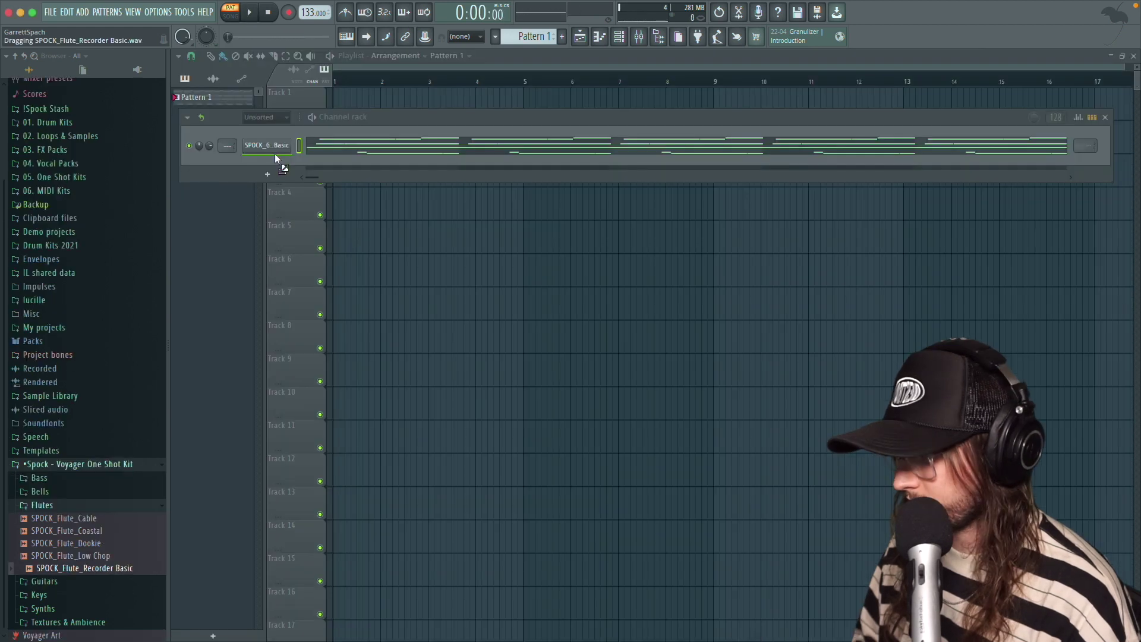
- Load SPOCK_Flute_Recorder Basic as a new channel below the guitar and give it a one-bar D6 note at 1:01:00
left_click_drag(85, 568, 275, 160)
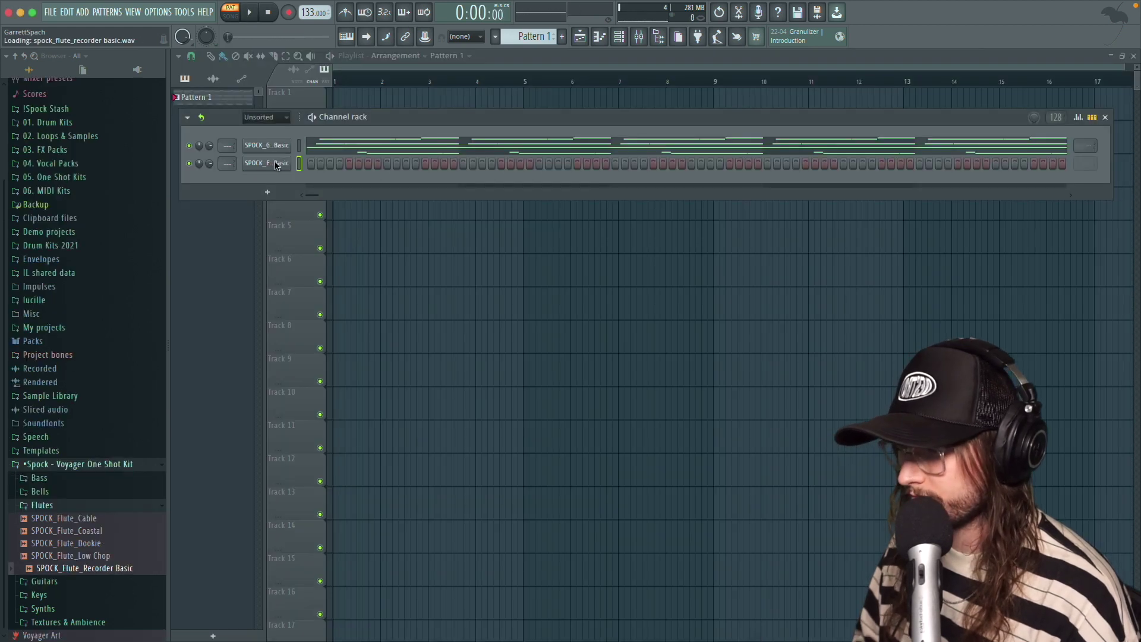
left_click(276, 166)
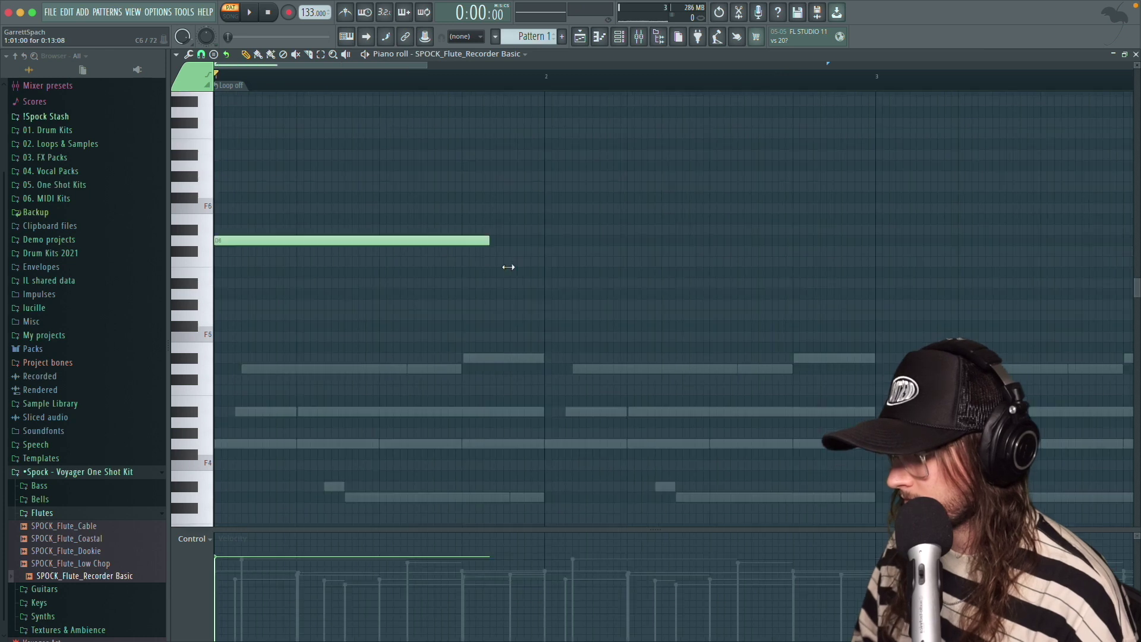
left_click_drag(507, 268, 543, 267)
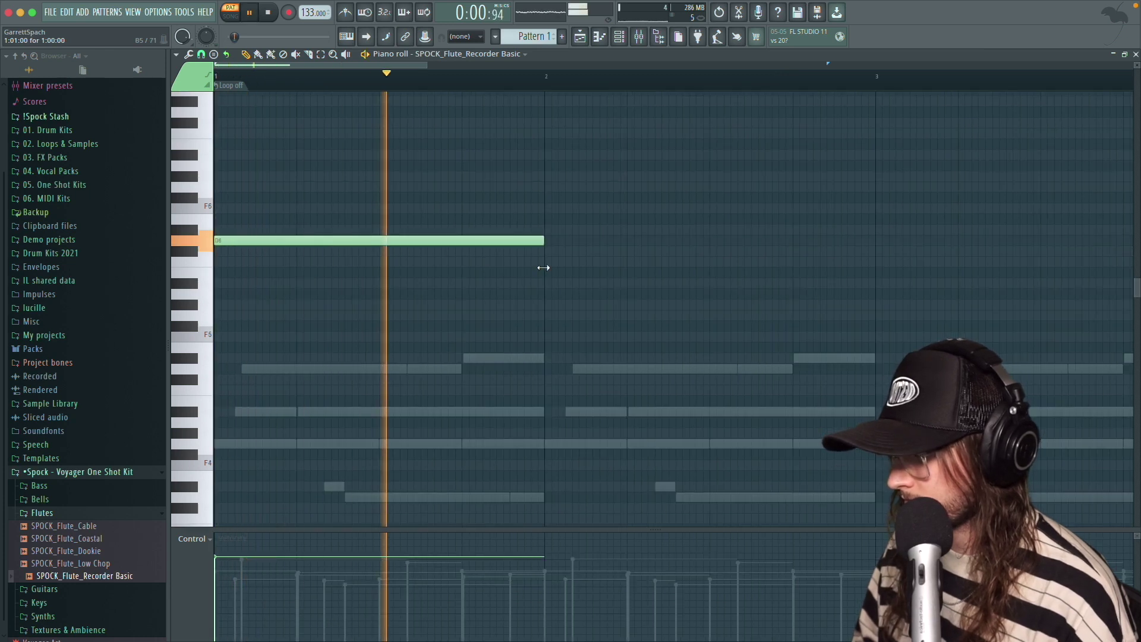
- Add a C6 note from 1:13:00 to the bar line, shorten the opening D6 to 0:12:00 and audition both
left_click(463, 262)
left_click_drag(787, 267, 462, 243)
key("space")
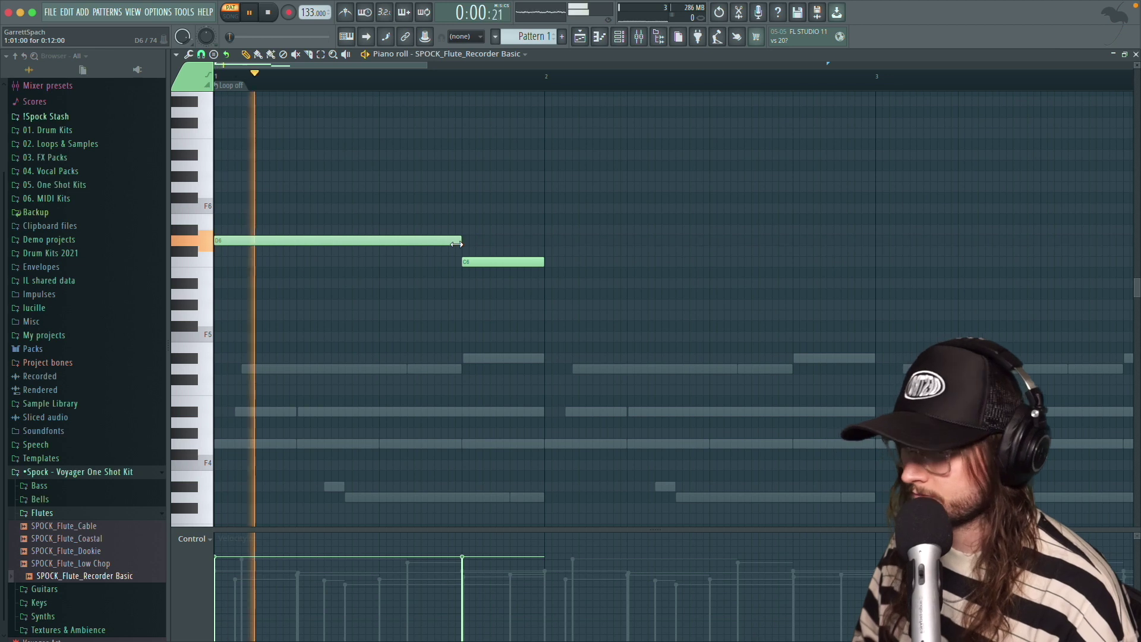
key("space")
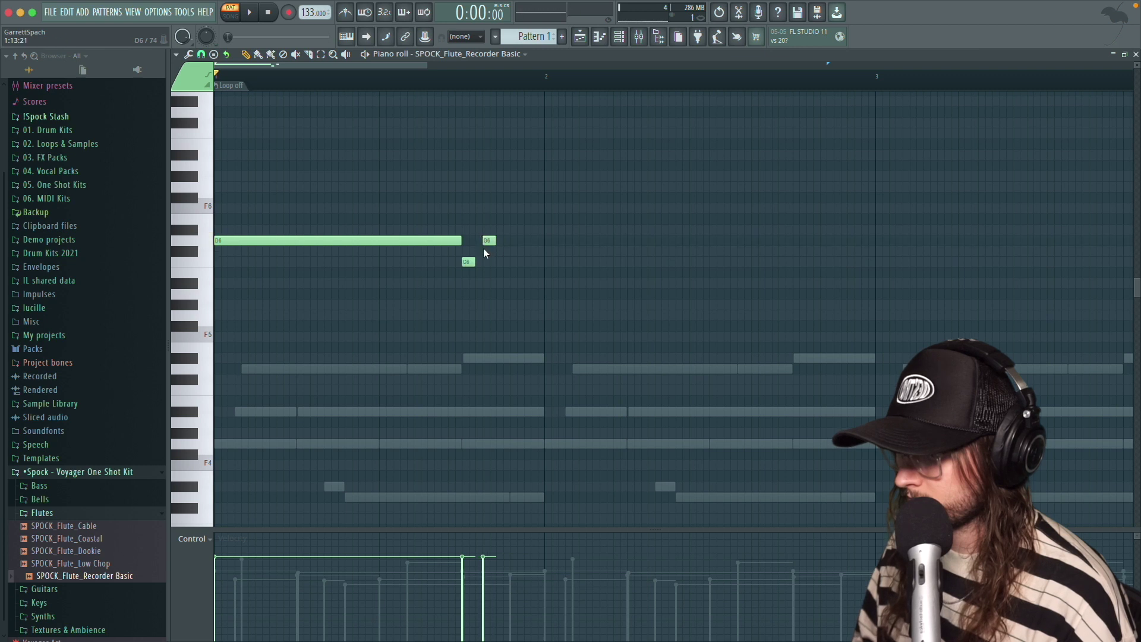
- Add a short C6 at the end of bar 1, space the short D6 and C6 at 1:14:08 and 1:15:16, and audition
left_click(504, 262)
key("space")
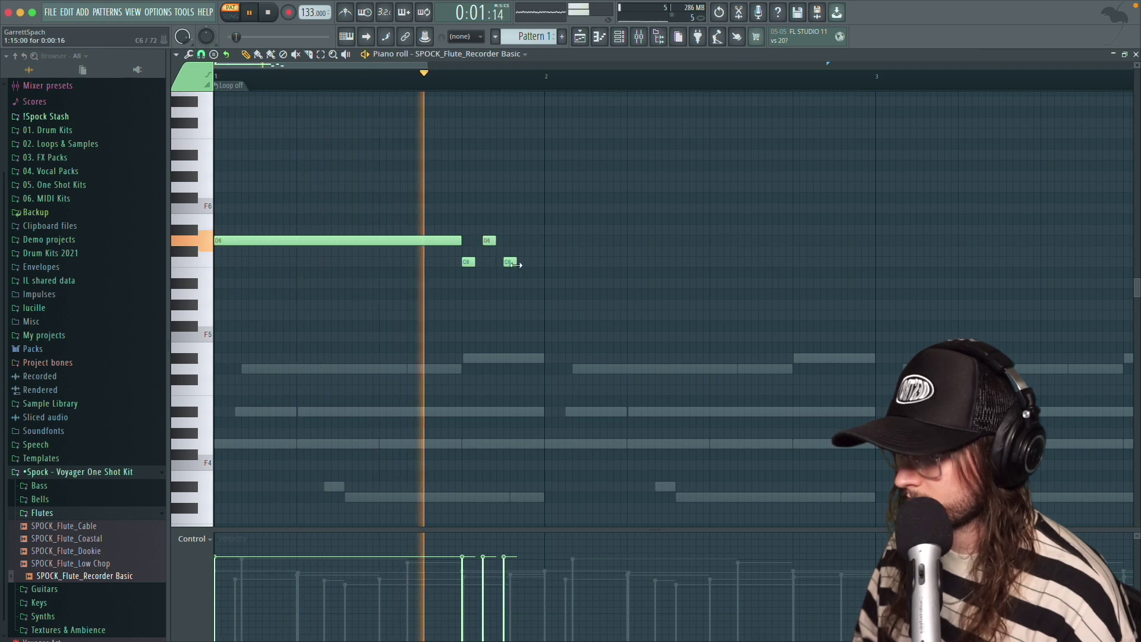
key("space")
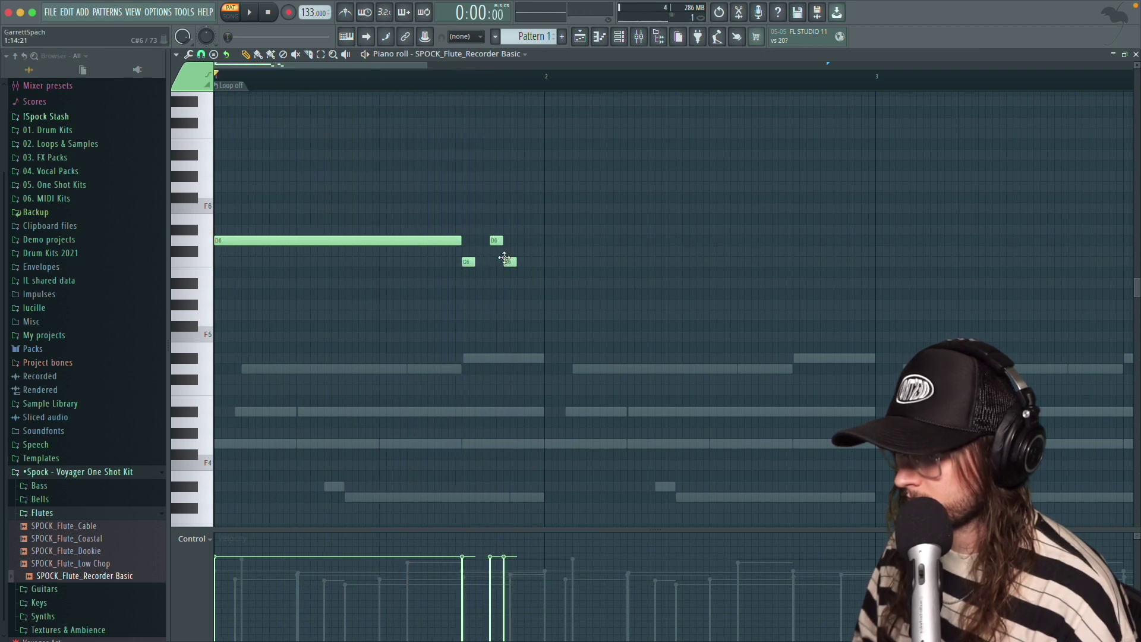
left_click_drag(520, 263, 523, 266)
key("space")
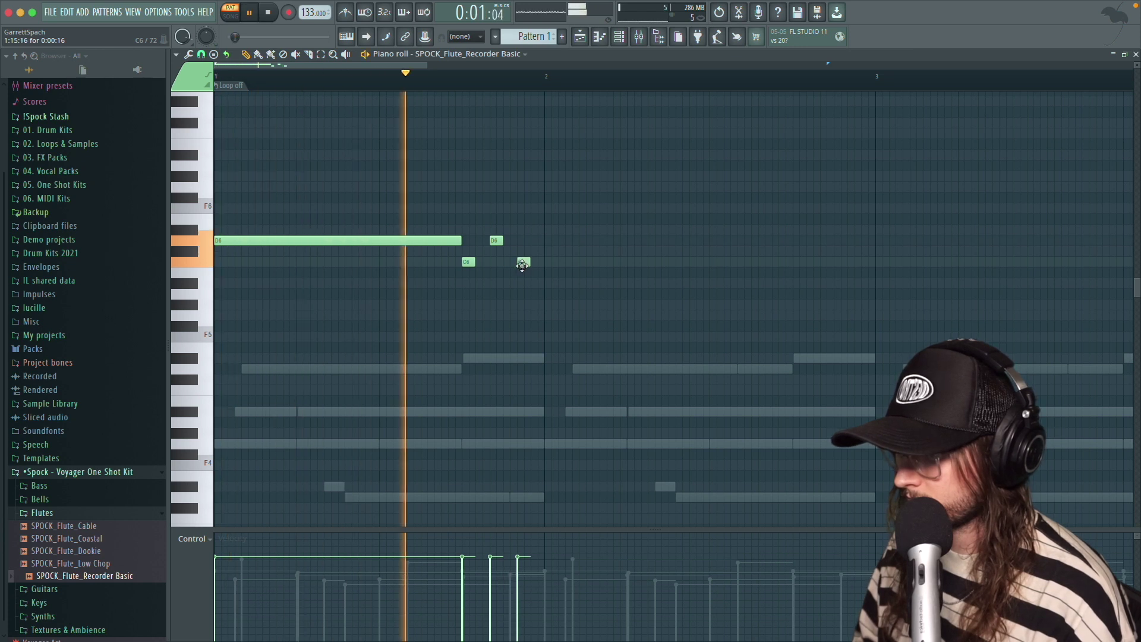
key("space")
- Lengthen the three short C6, D6 and C6 notes at the end of bar 1 to one step each and audition
left_click_drag(538, 299, 506, 238)
key("space")
left_click(531, 311)
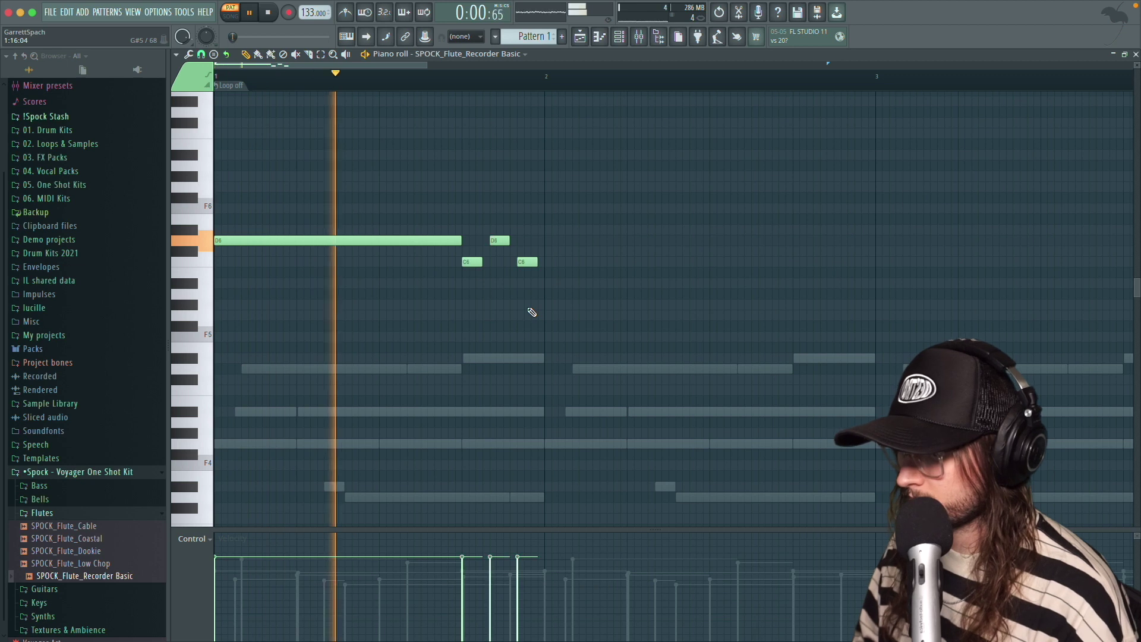
key("space")
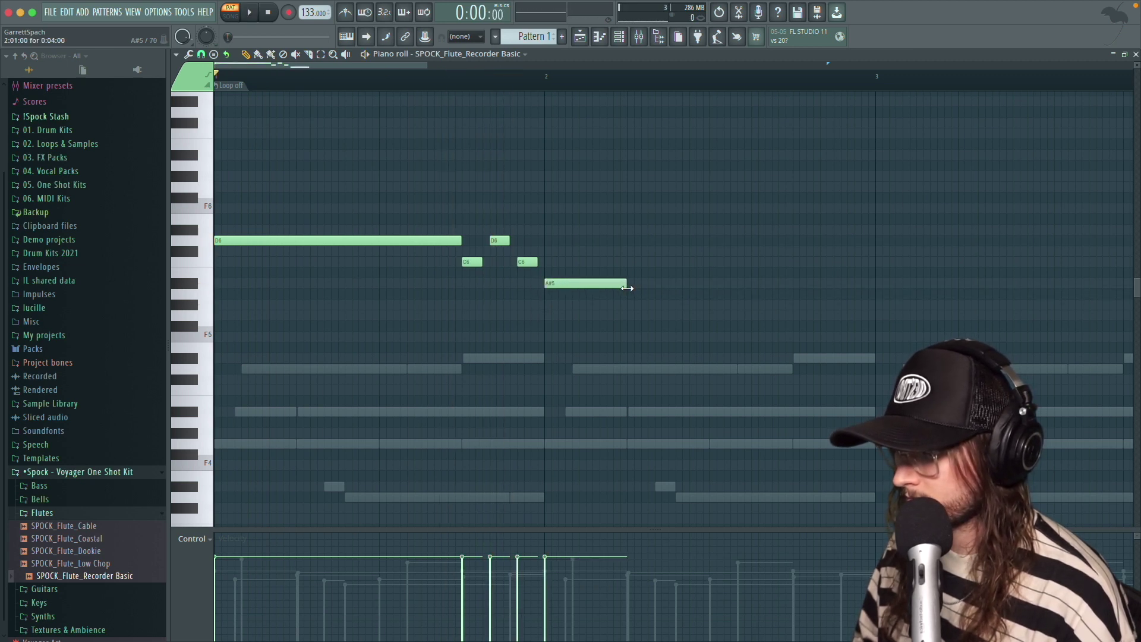
- Extend the A#5 note at 2:01:00 to 0:06:00 and audition the flute melody
left_click_drag(665, 287, 669, 287)
key("space")
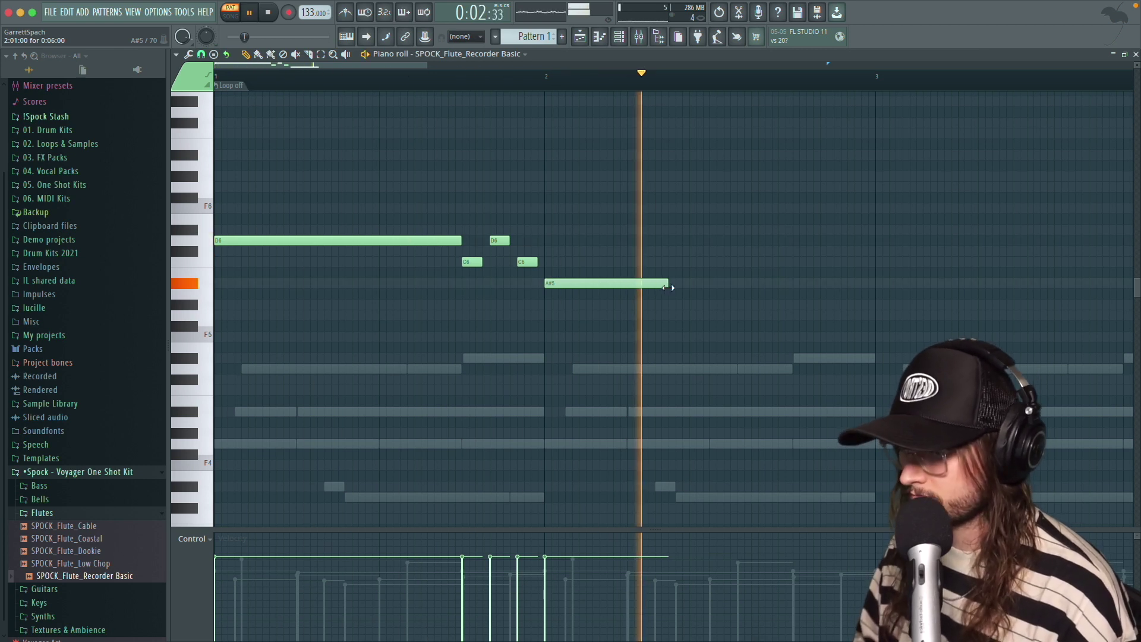
key("space")
- Complete bar 2 with four-step A5 and D6 notes at 2:09:00 and 2:13:00, extending the A#5 to meet the A5
left_click(676, 295)
key("space")
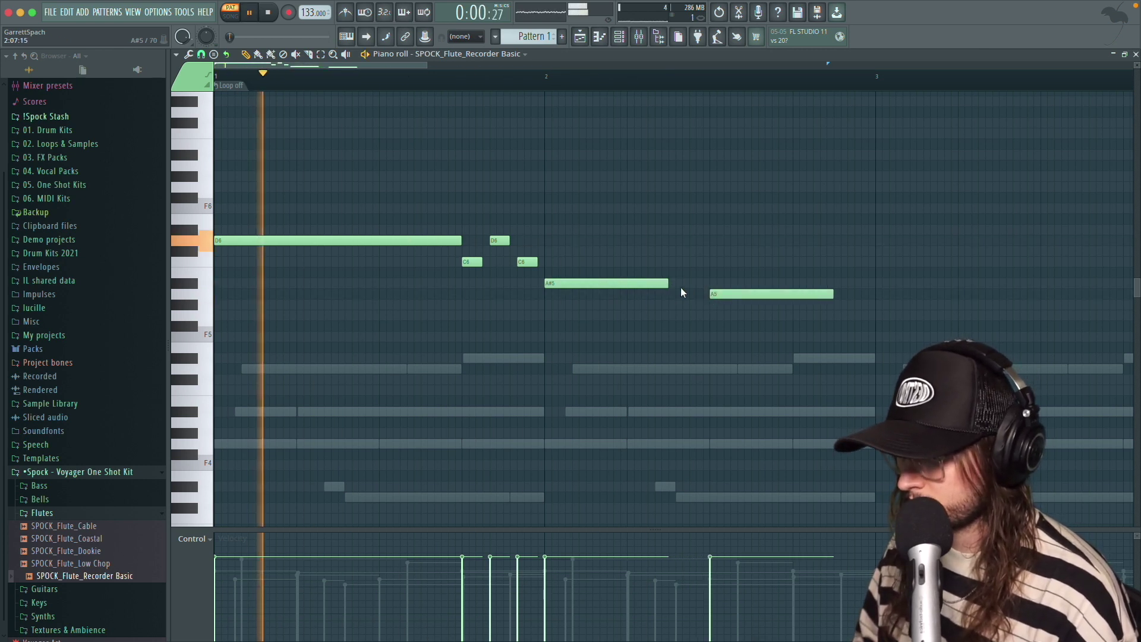
left_click_drag(668, 283, 706, 283)
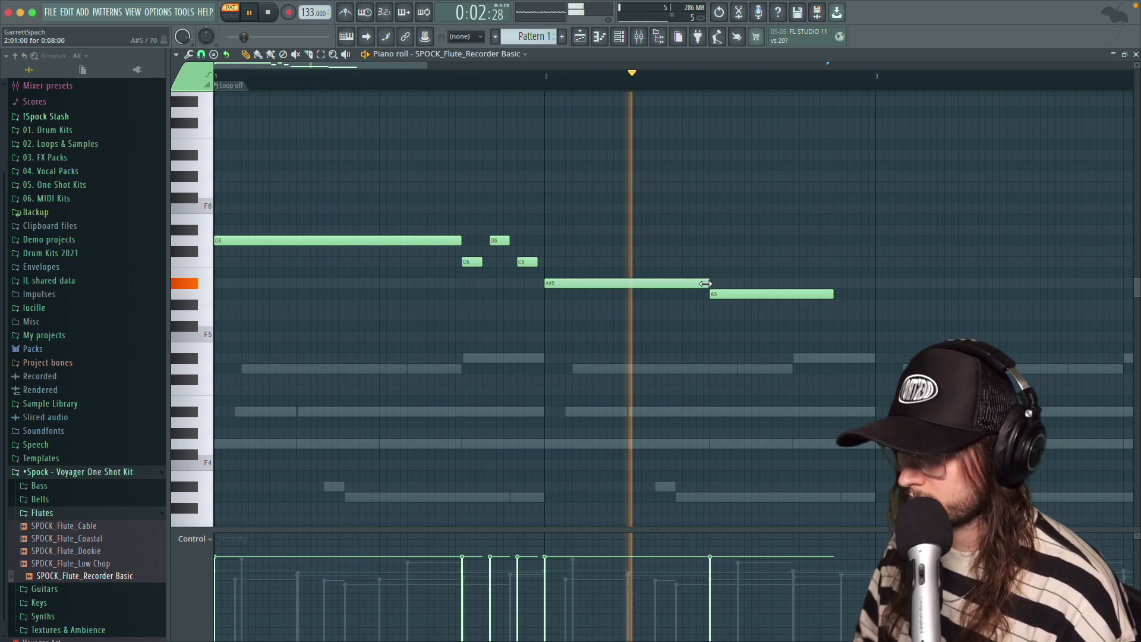
key("space")
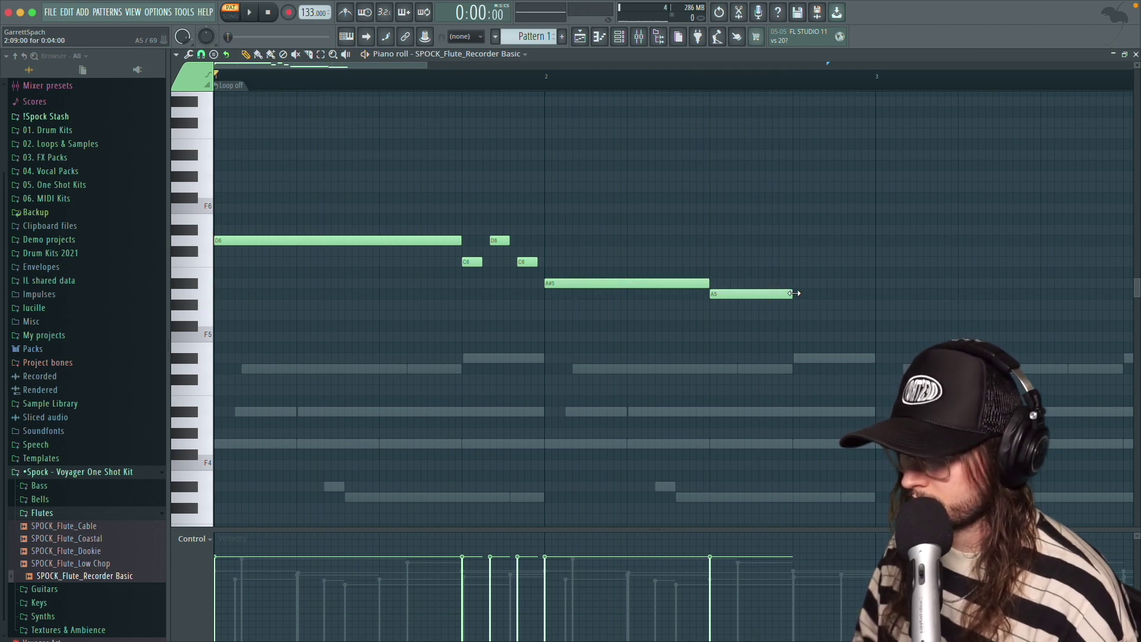
mouse_move(794, 237)
left_mouse_down()
mouse_move(795, 261)
mouse_move(790, 240)
left_mouse_up()
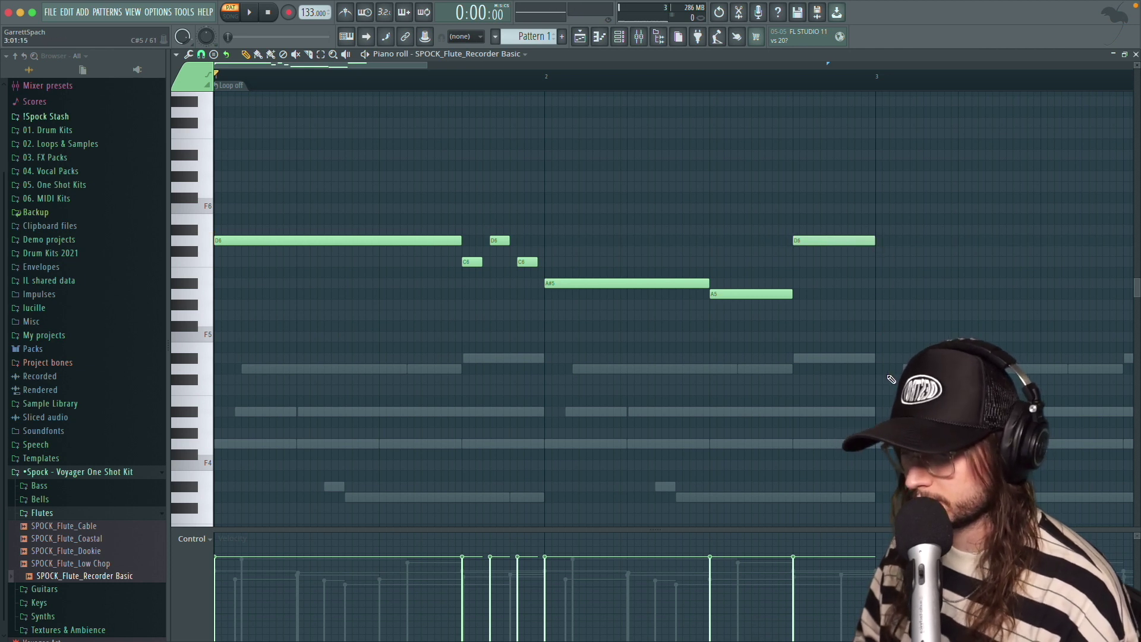
- Add four-step flute notes in bar 3: G5 at 3:01:00, A5 at 3:05:00 and A#5 at 3:09:00
left_click_drag(863, 356, 892, 308)
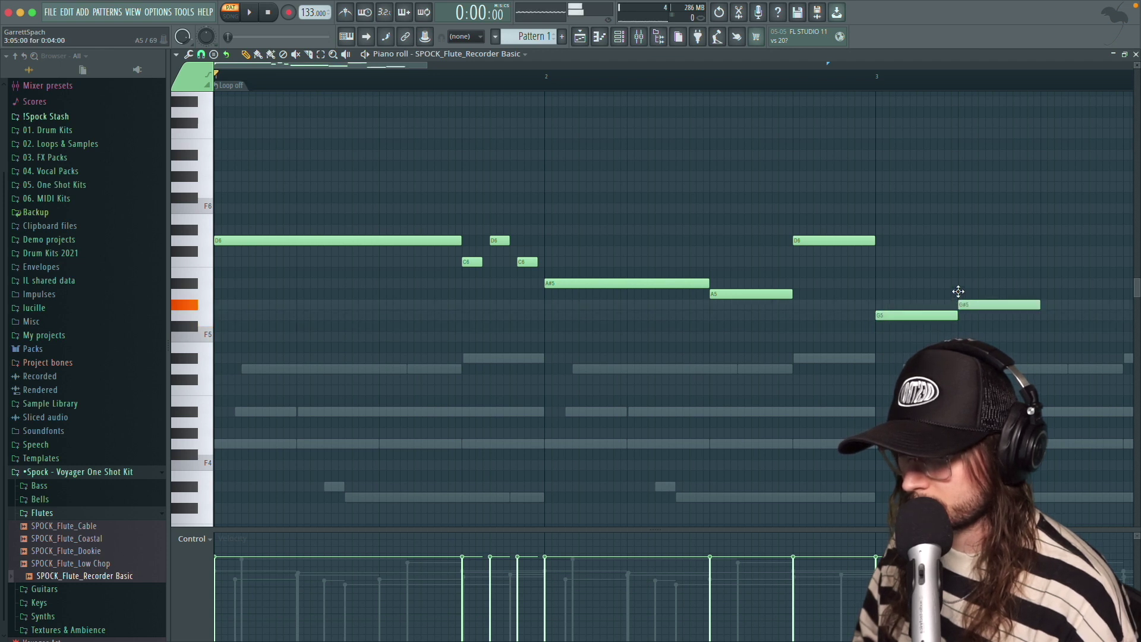
scroll(958, 287, "up", 1)
scroll(958, 288, "right", 2)
left_click(933, 314)
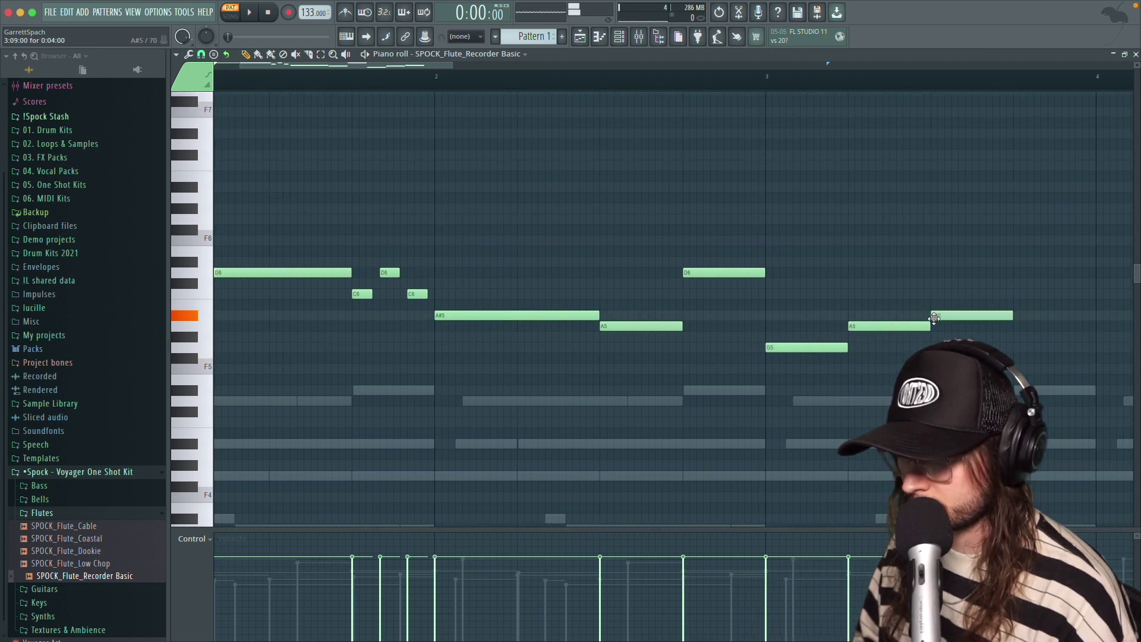
- Add a four-step D6 at 3:13:00 and fill bar 4 with eight-step G5 and A5 notes
scroll(1017, 275, "down", 1)
left_click(1027, 359)
scroll(1057, 400, "right", 2)
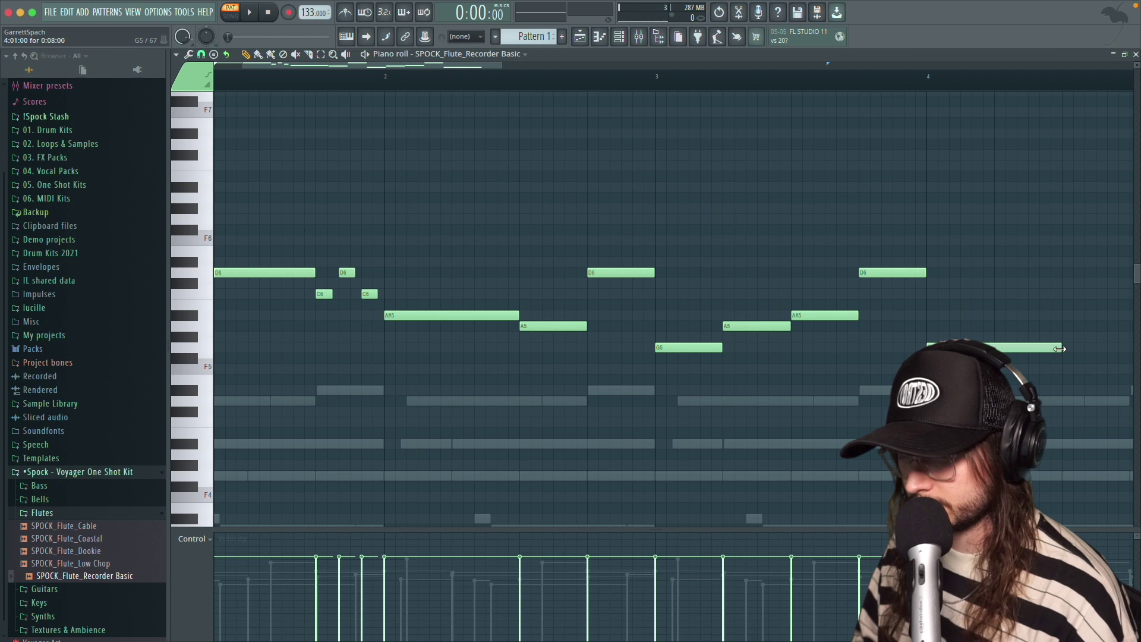
scroll(996, 311, "down", 2)
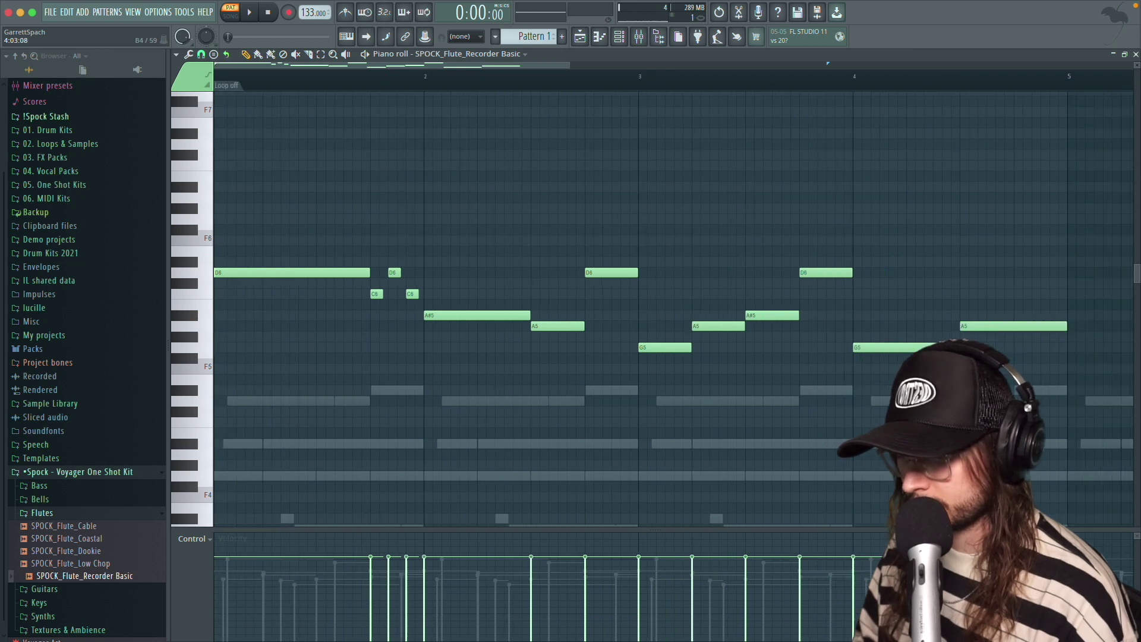
- Duplicate the four-bar flute melody into bars 5 to 8, transpose the copy down one octave and play it back
left_click_drag(958, 405, 147, 200)
key("ctrl+b")
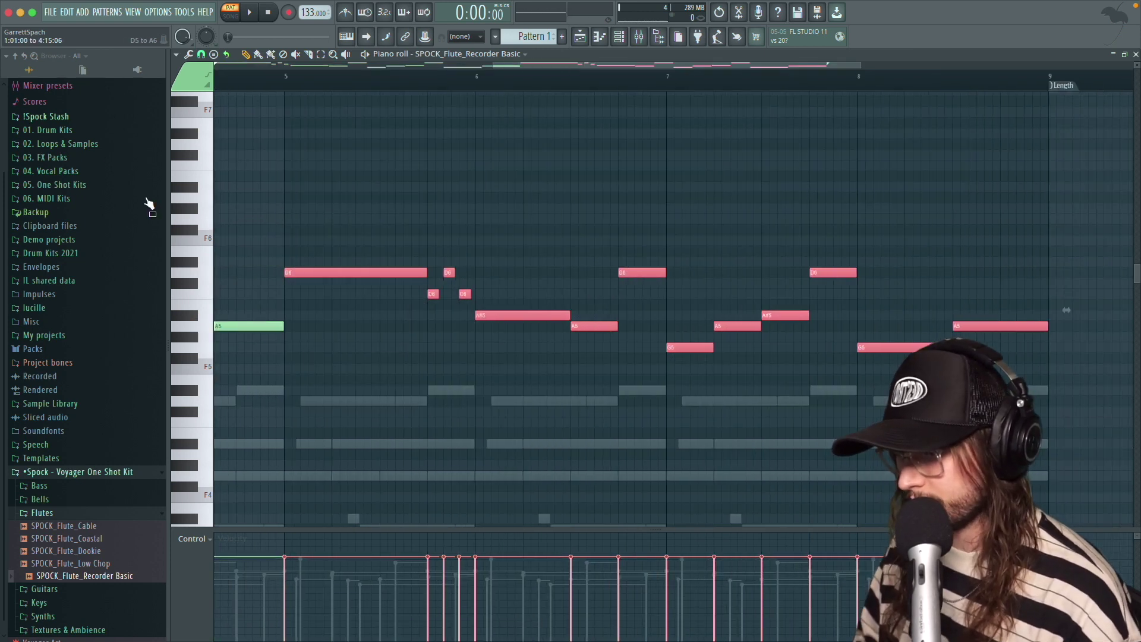
key("ctrl+Down")
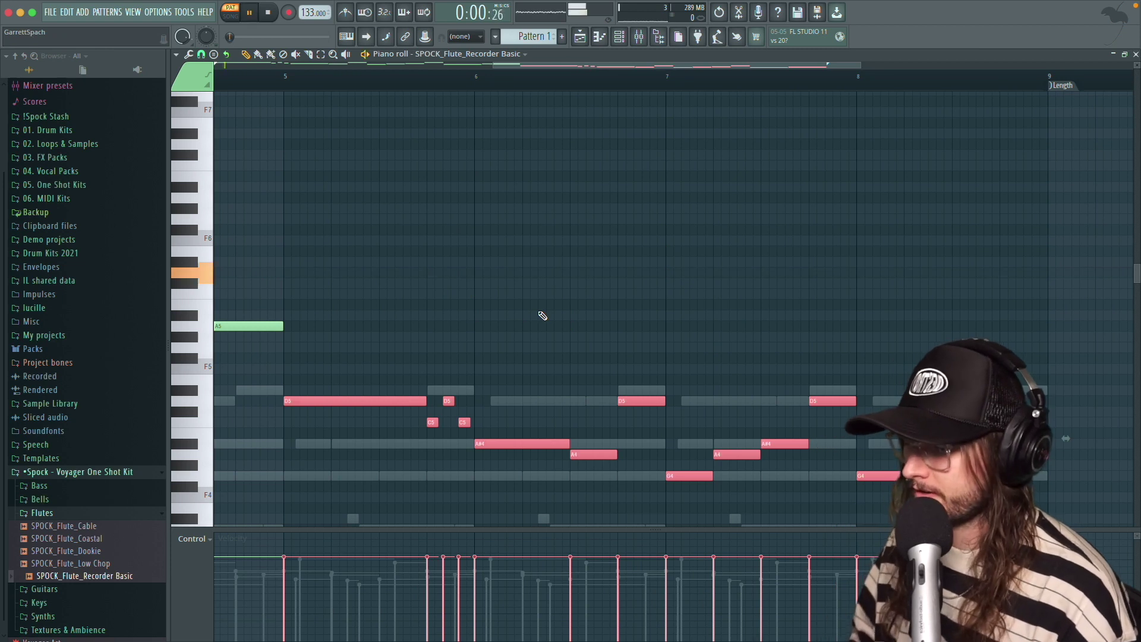
scroll(542, 316, "down", 3)
scroll(542, 315, "left", 3)
scroll(542, 315, "down", 4)
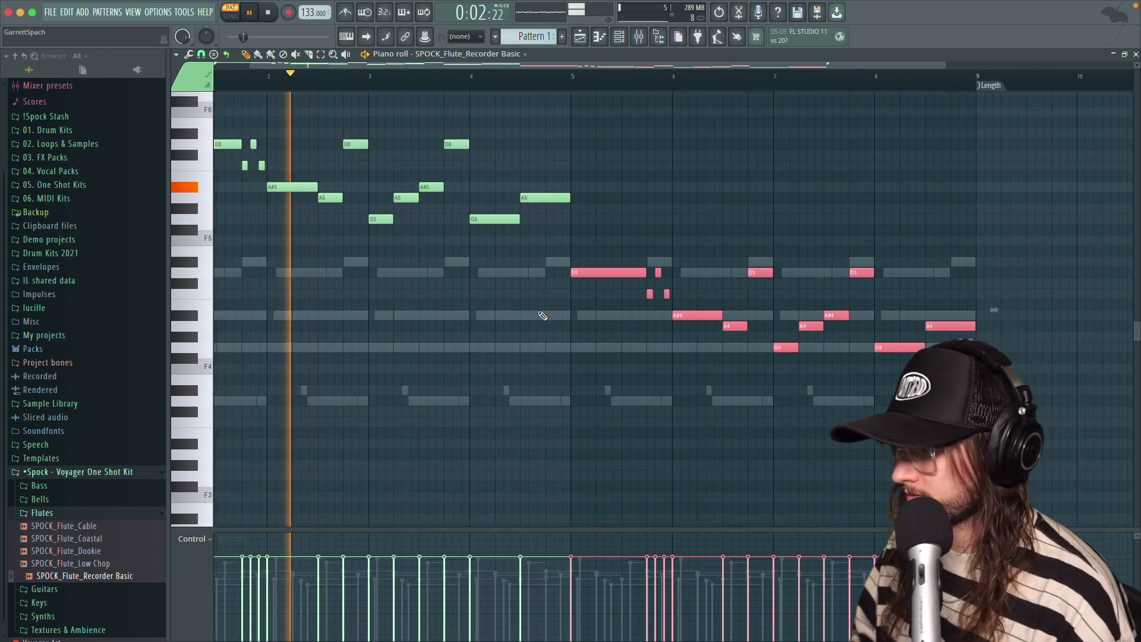
scroll(542, 316, "up", 3)
scroll(542, 315, "left", 1)
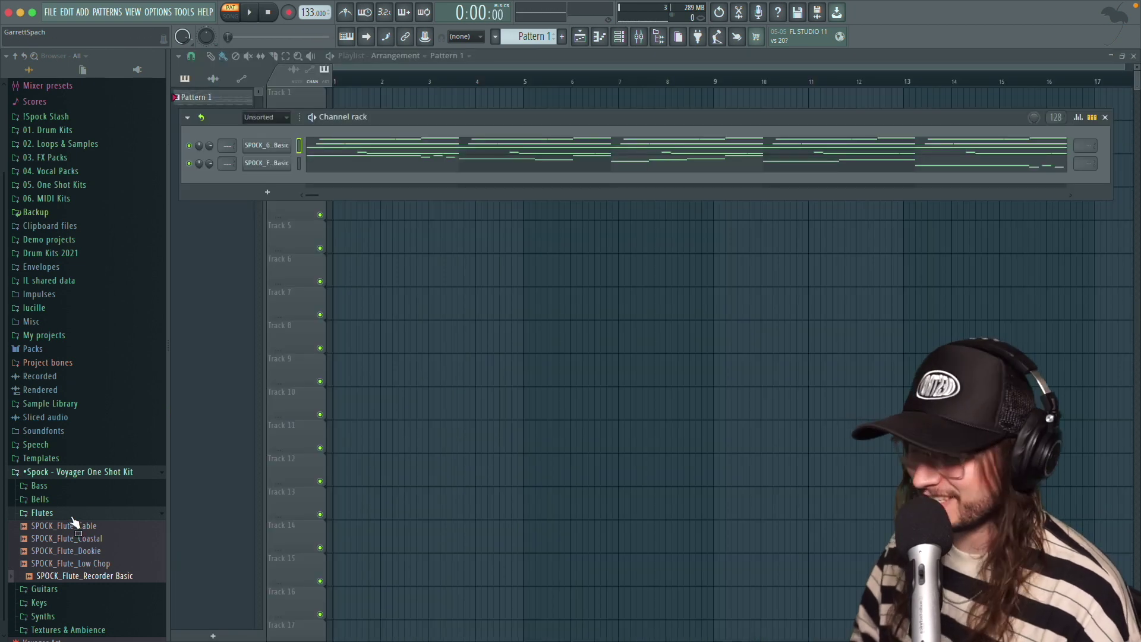
- Load SPOCK_Bell_Chinstrap from the kit's Bells folder as a new channel and open its piano roll
left_click(72, 515)
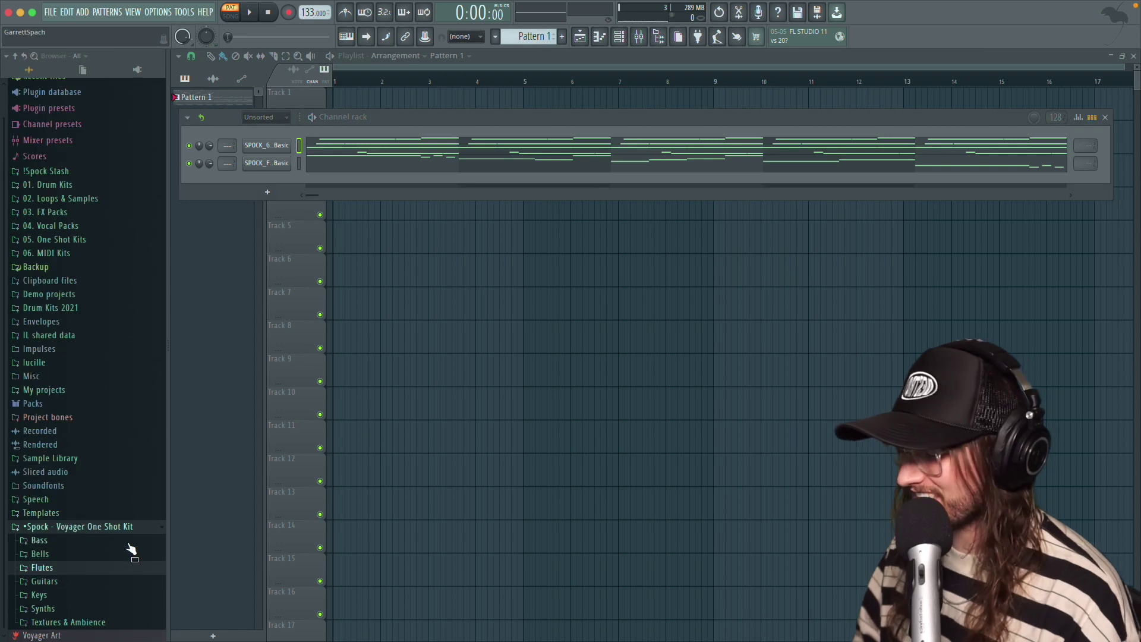
left_click(107, 554)
left_click(110, 456)
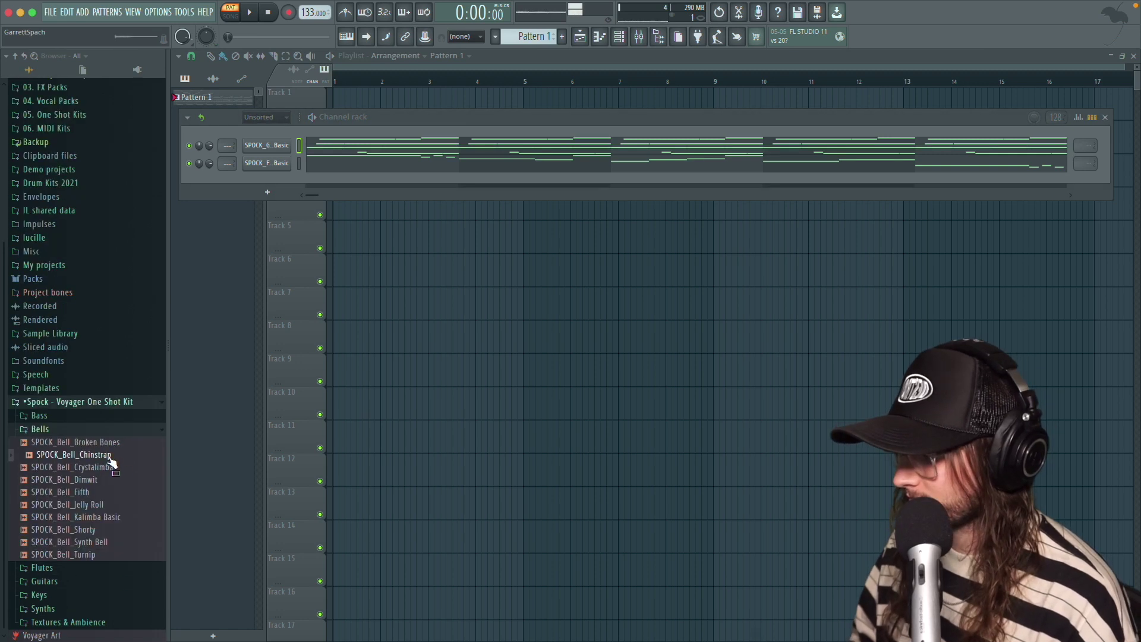
left_click_drag(277, 196, 276, 185)
right_click(277, 183)
left_click(309, 182)
- Add eight-step bell notes, D4 at 1:01:00 and G4 at 2:01:00, and audition them with the other parts
left_click_drag(221, 369, 209, 498)
key("space")
left_click(345, 443)
key("space")
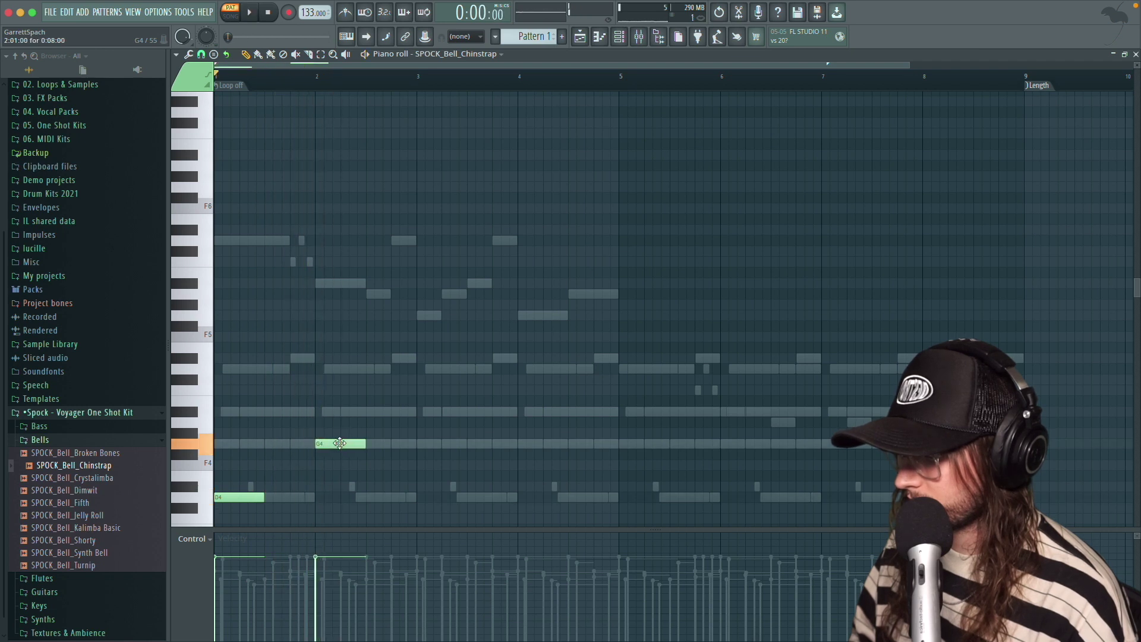
- Add eight-step bell notes, A4 at bar 3 and D4 at bar 4, and audition them with the other parts
left_click_drag(423, 415, 417, 422)
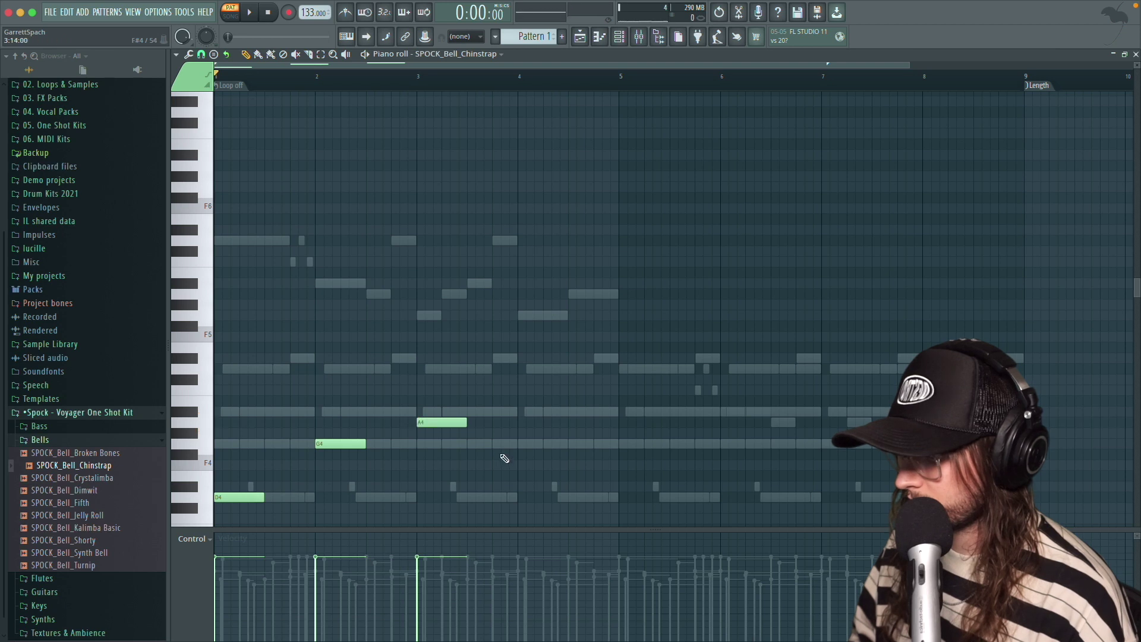
left_click(520, 498)
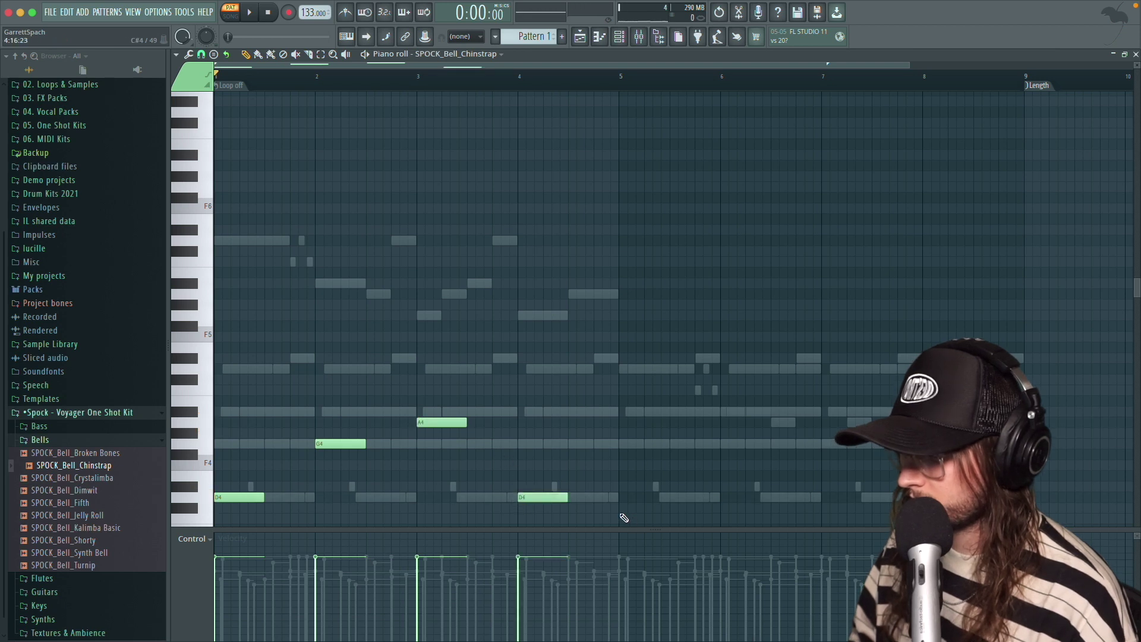
key("space")
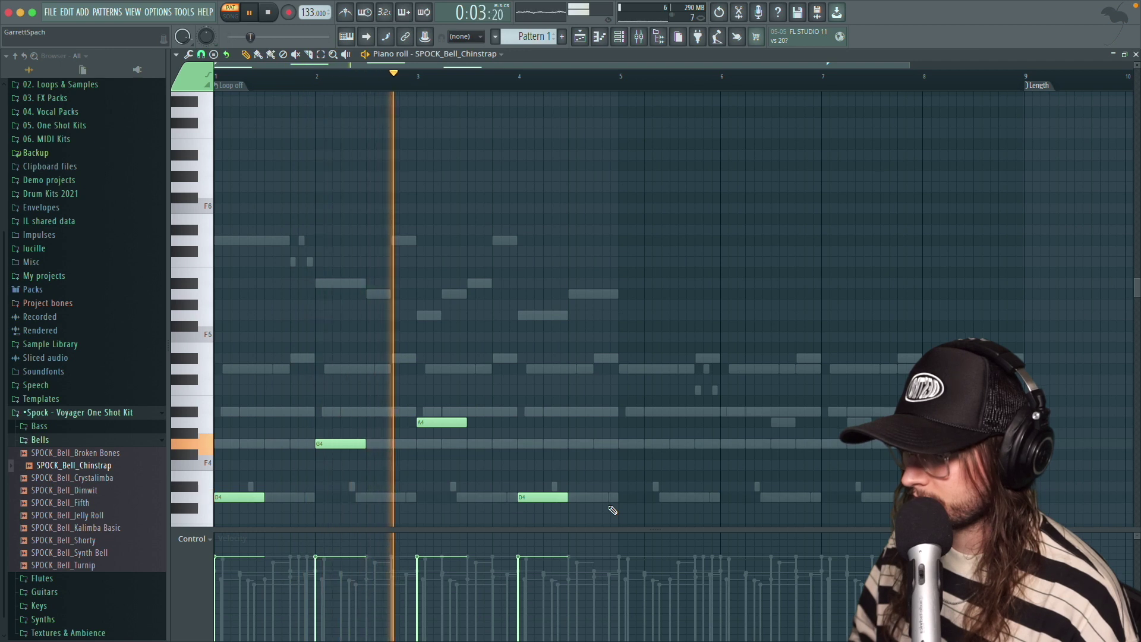
key("space")
- Raise the bar 3 bell note to A#4, audition it, and move the bar 4 note up to G4
mouse_move(438, 423)
left_mouse_down()
mouse_move(436, 402)
mouse_move(440, 413)
left_mouse_up()
key("space")
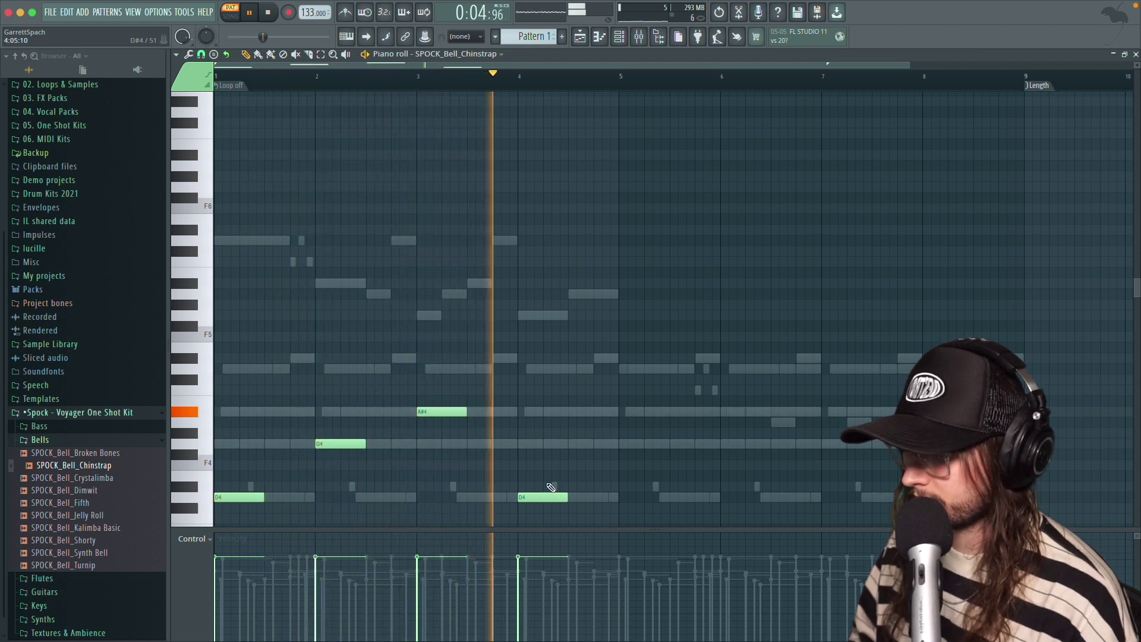
key("space")
left_click_drag(547, 497, 548, 444)
- Duplicate the four bell notes into bars 5 to 8, with the copy one octave lower
left_click_drag(610, 504, 84, 262)
key("ctrl+b")
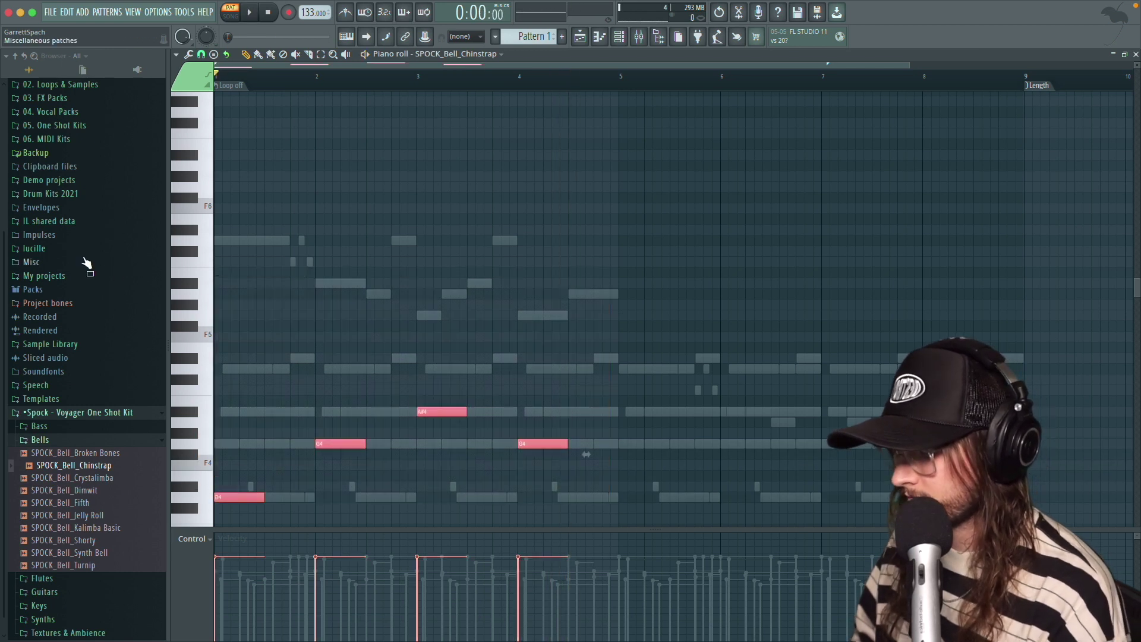
key("shift+Right")
key("shift+Right")
key("shift+Right")
key("shift+Right")
key("shift+Right")
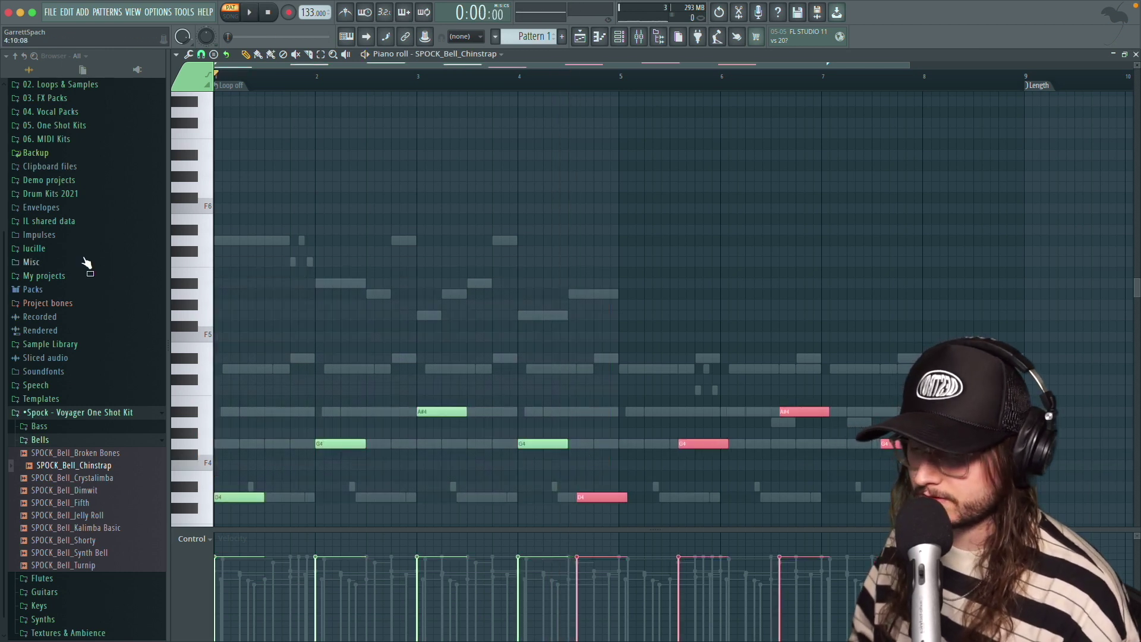
key("shift+Right")
key("shift+Right")
key("shift+Right")
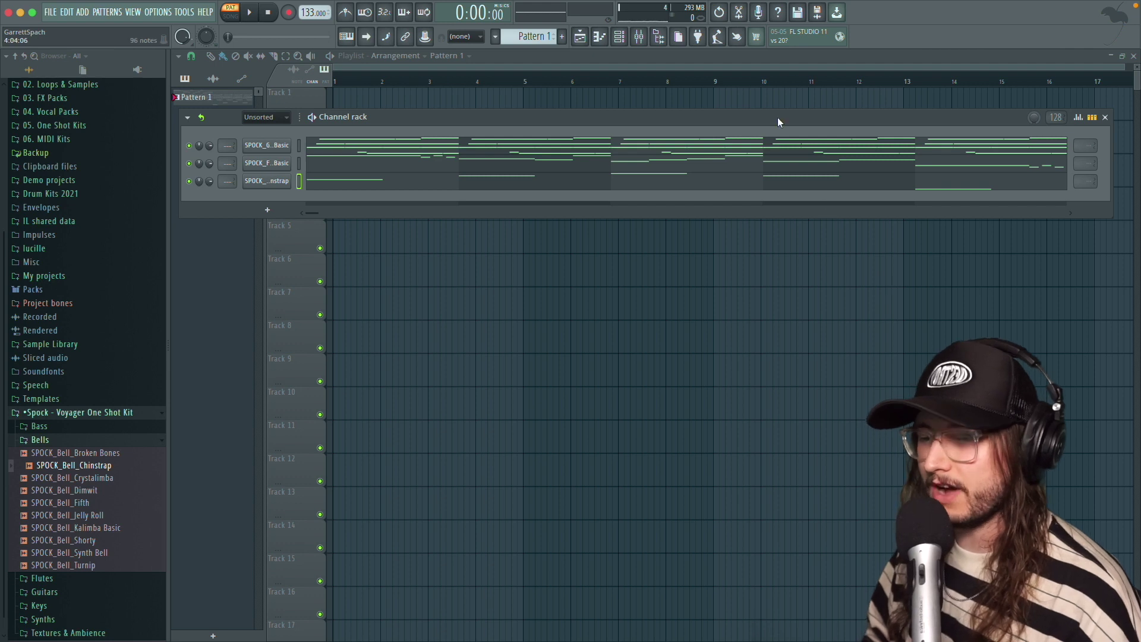
- Route the guitar, flute and bell channels to their own mixer tracks, 1 to 3
left_click_drag(772, 121, 787, 158)
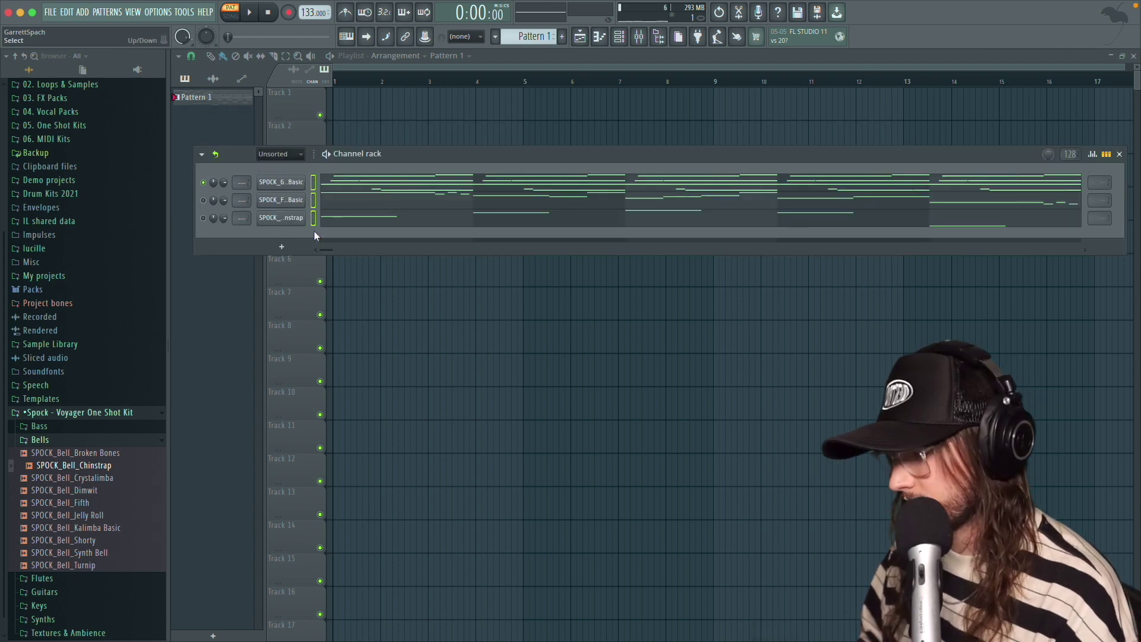
key("ctrl+l")
left_click_drag(473, 95, 463, 349)
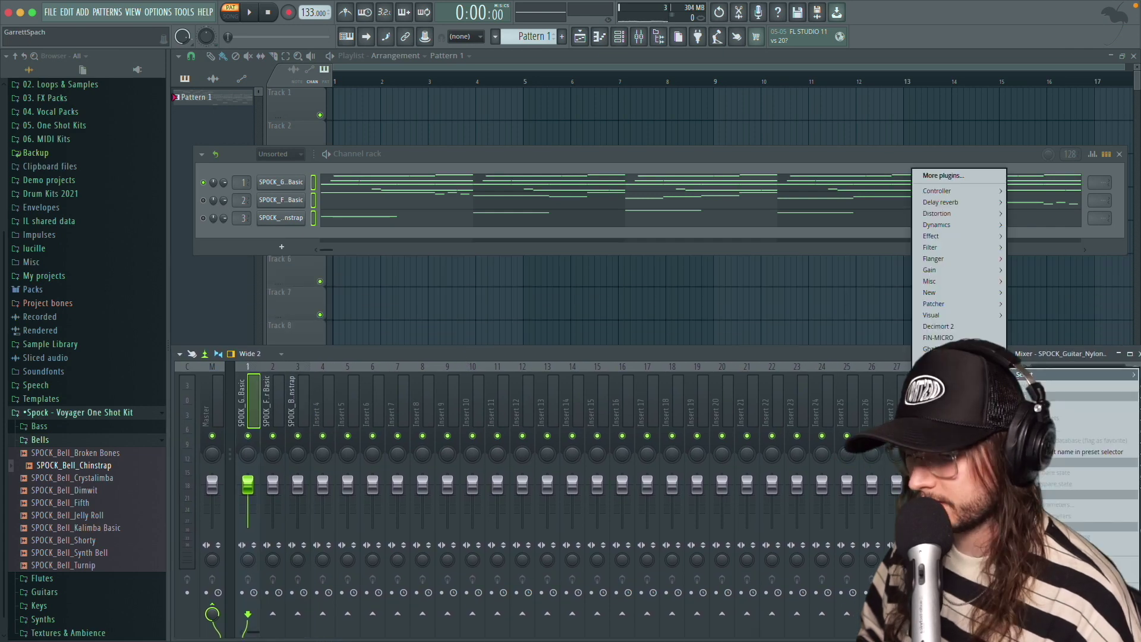
- Load H3000 Factory on the guitar's mixer track with the 231-MICROPITCHSHIFT preset and audition the widened guitar
left_click(952, 410)
left_click(527, 124)
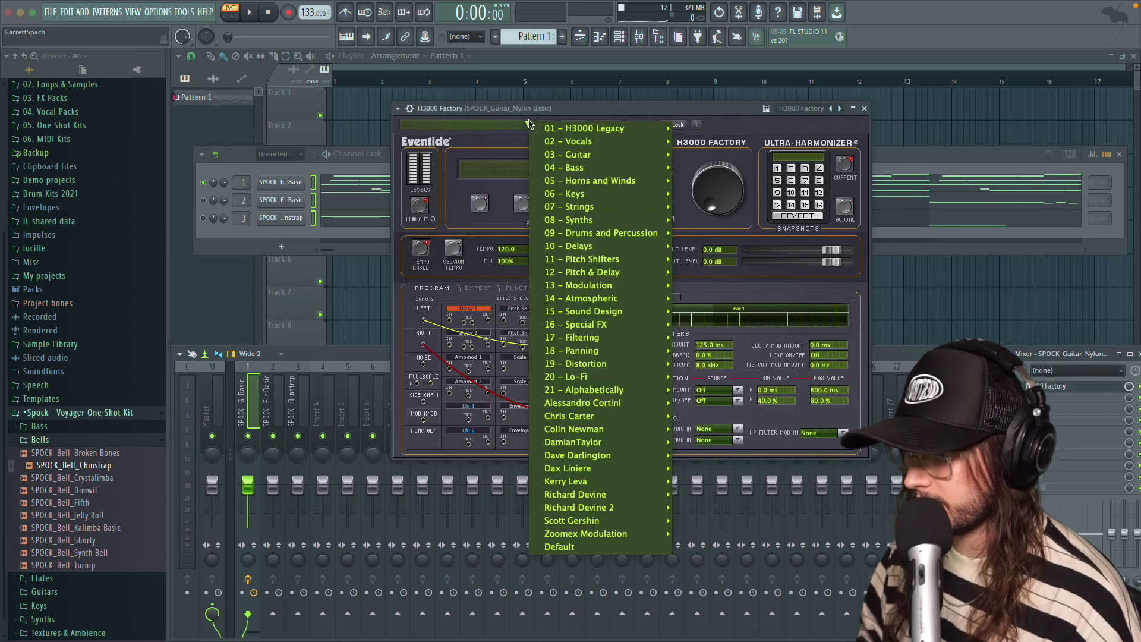
mouse_move(624, 130)
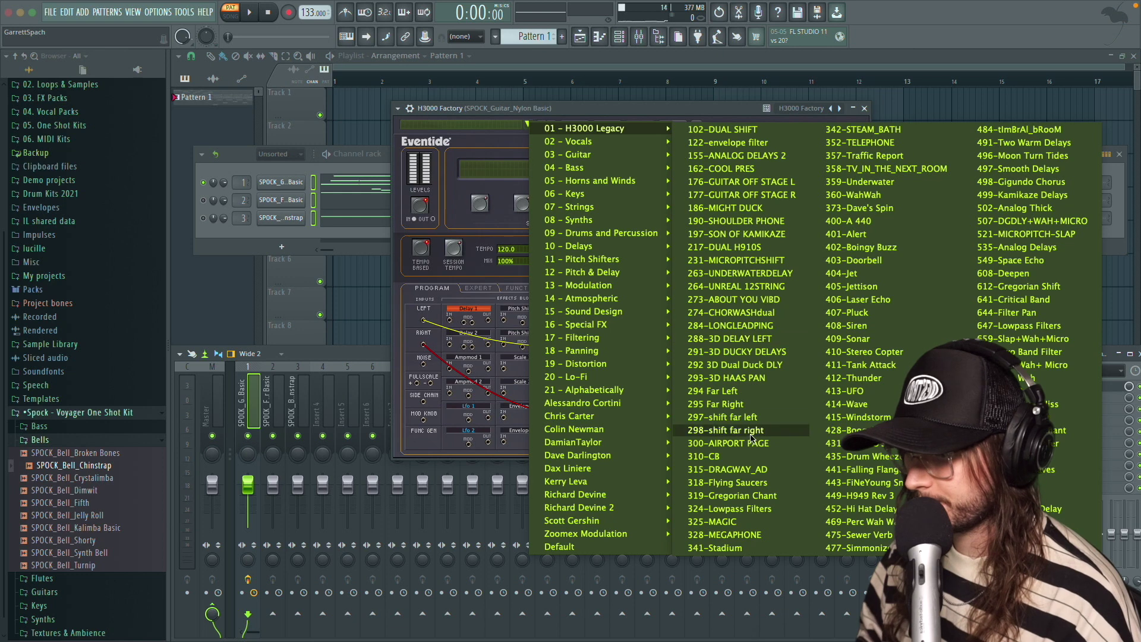
left_click(726, 247)
left_click(544, 126)
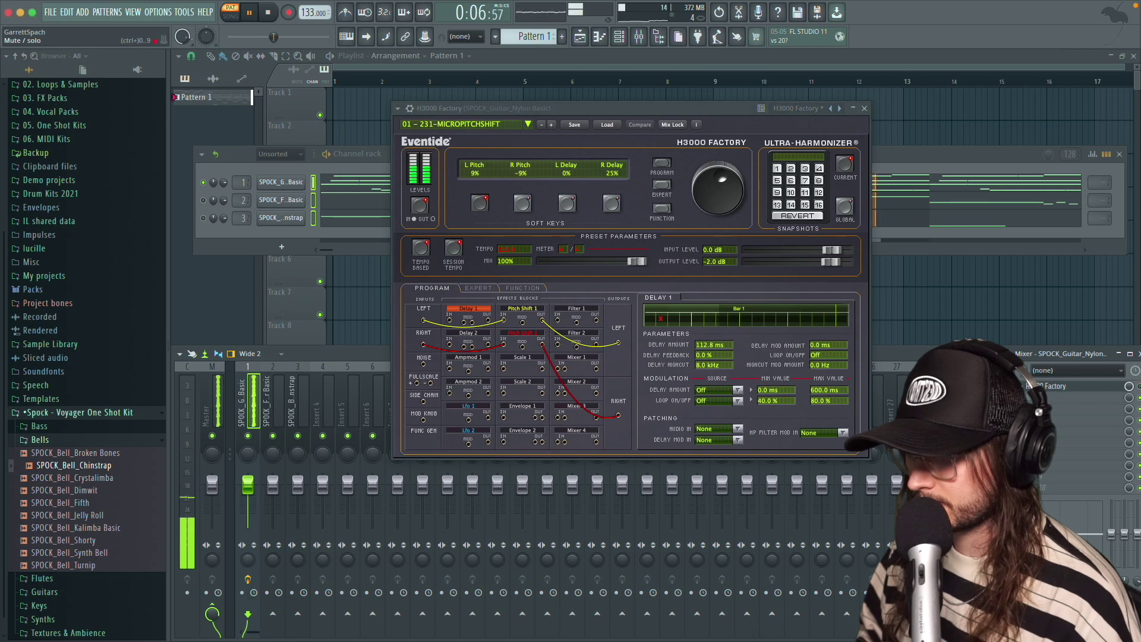
left_click(865, 109)
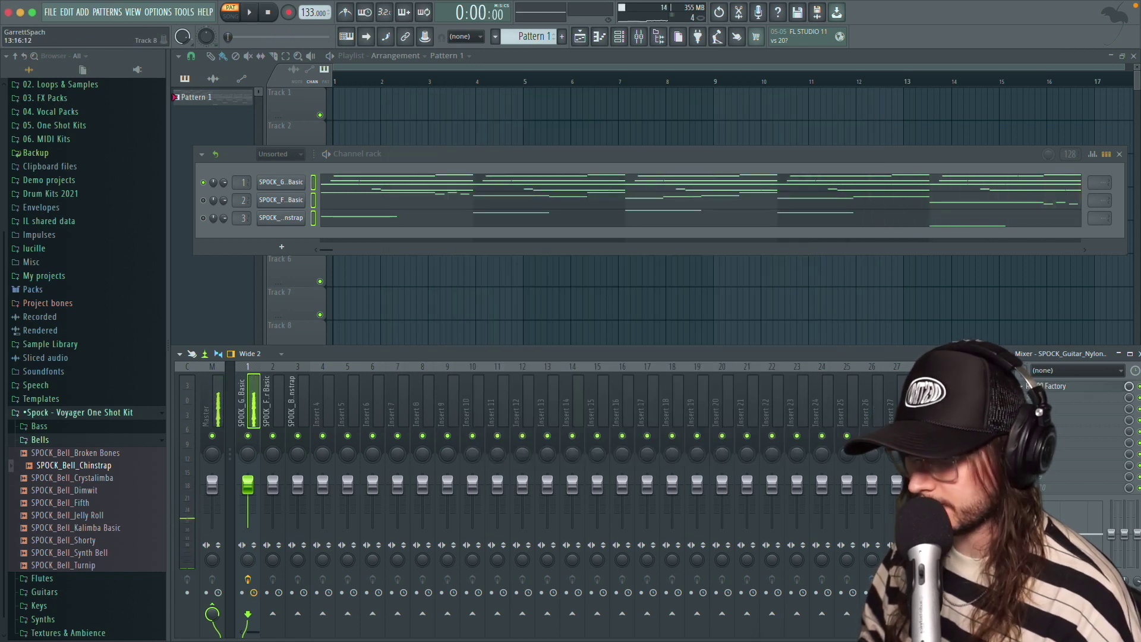
- Load ValhallaVintageVerb into the second effect slot of the guitar's mixer track
left_click_drag(951, 353, 943, 353)
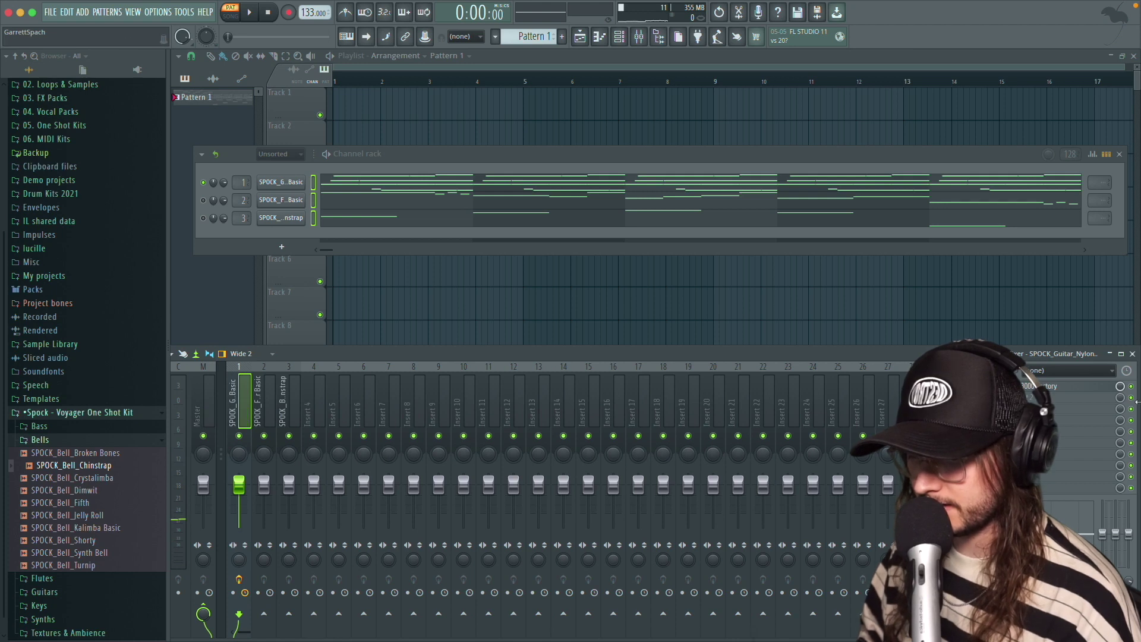
left_click_drag(1138, 402, 1119, 404)
left_click_drag(939, 353, 948, 354)
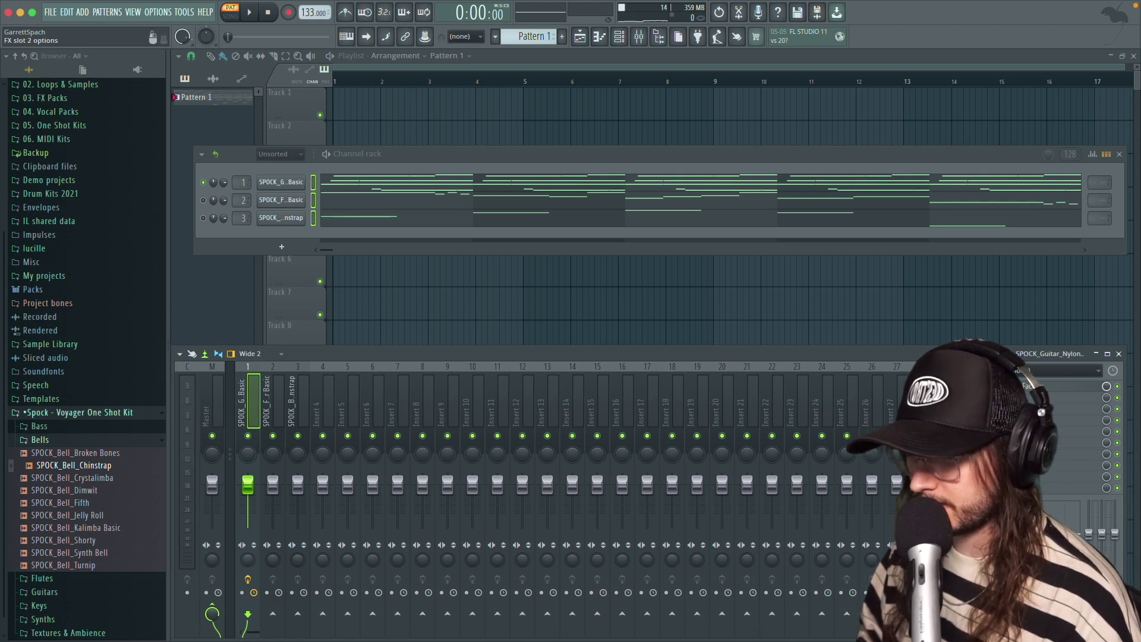
left_click(1015, 398)
mouse_move(1023, 378)
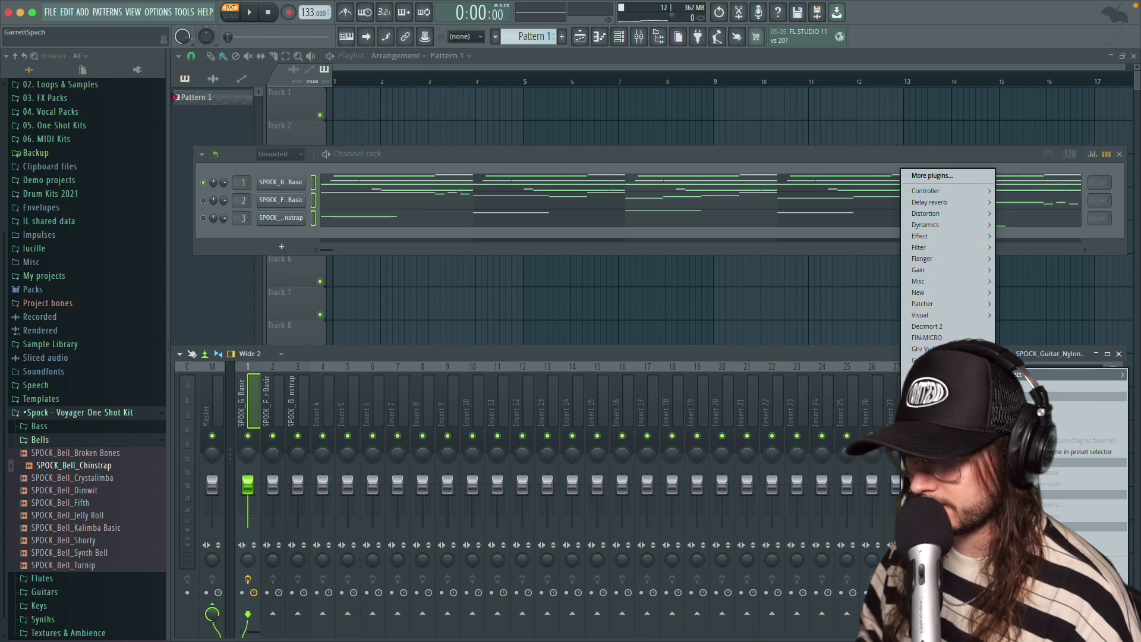
left_click(946, 585)
- Try a 0.20 s decay, 0 ms predelay and 54.4 % mix on the guitar's reverb
left_click_drag(190, 253, 170, 247)
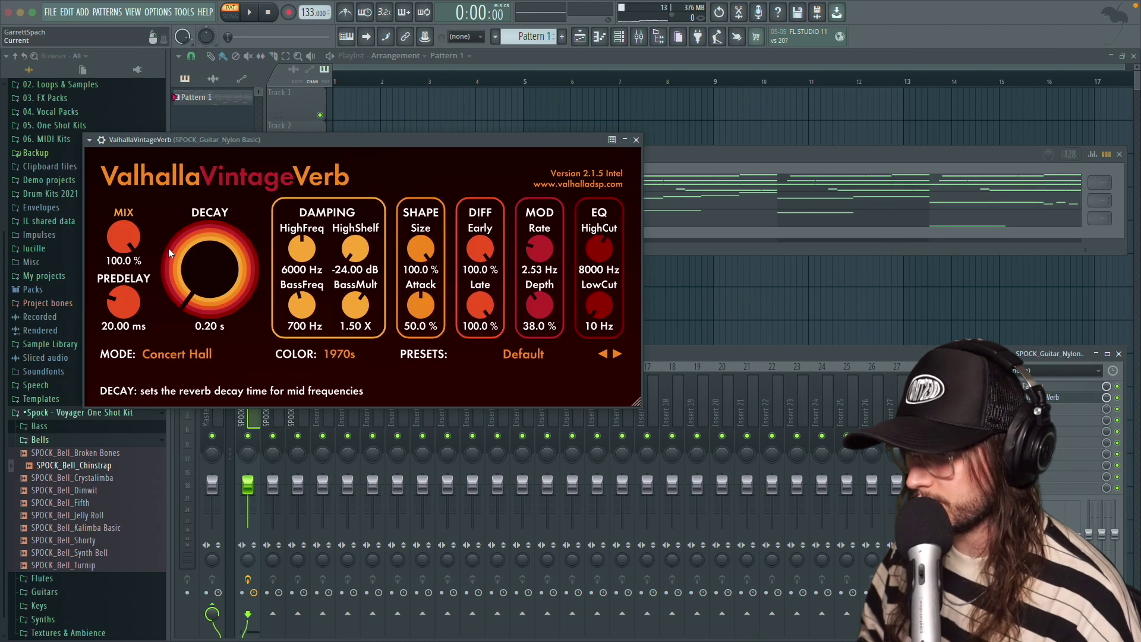
left_click_drag(127, 302, 132, 352)
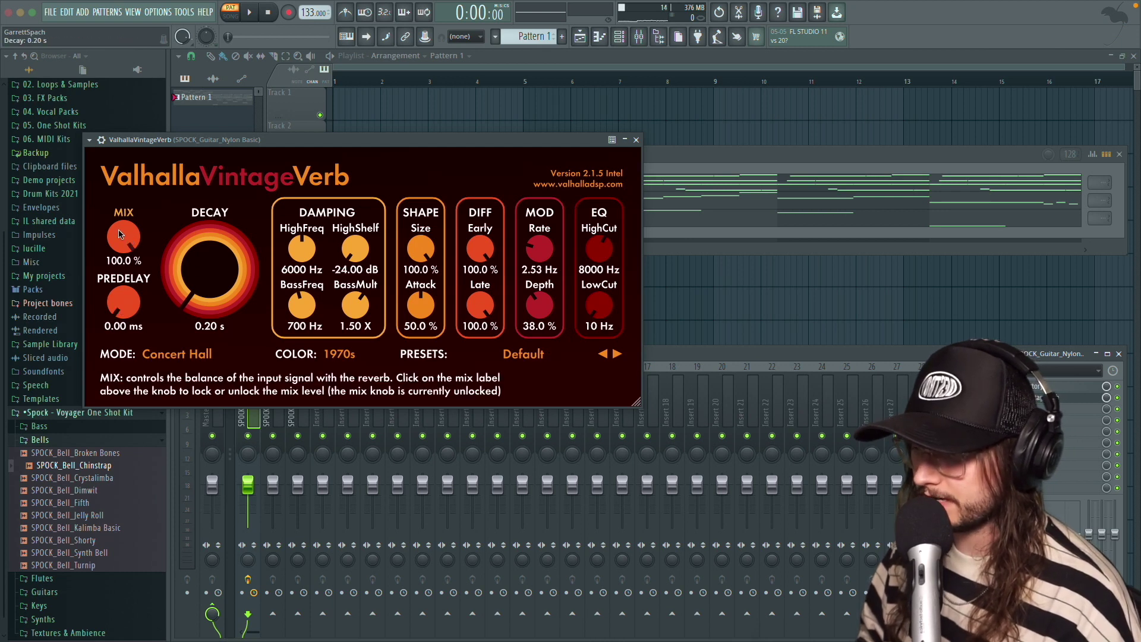
mouse_move(124, 241)
left_mouse_down()
mouse_move(128, 263)
mouse_move(123, 237)
left_mouse_up()
key("space")
key("space")
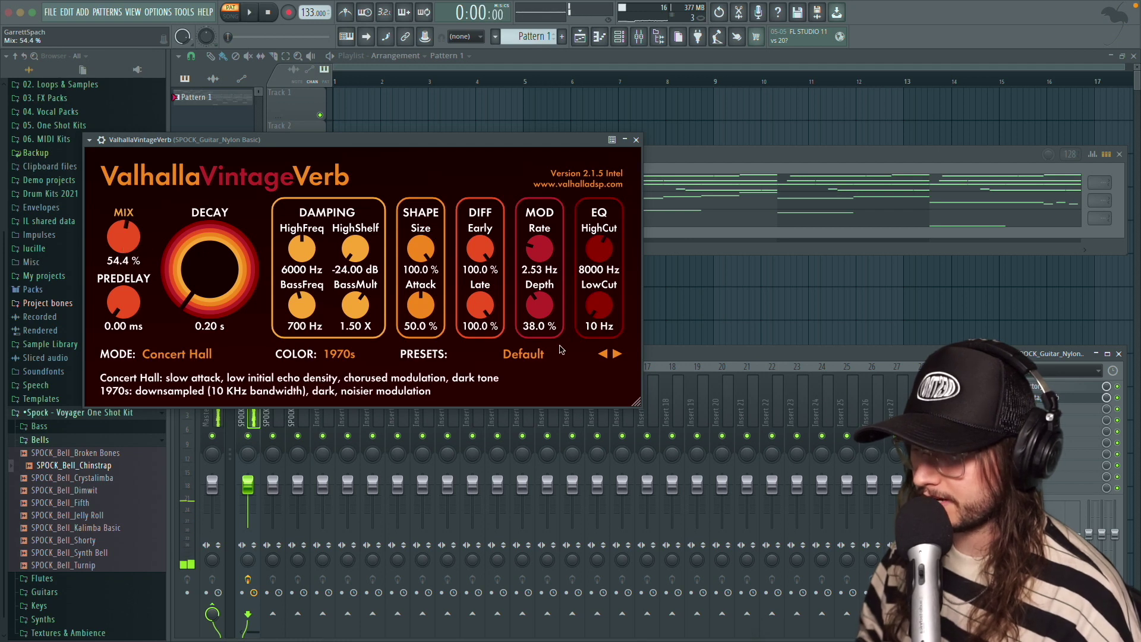
- Load the Ambience preset from the Ambiences category on the guitar's reverb and start playback
left_click(535, 355)
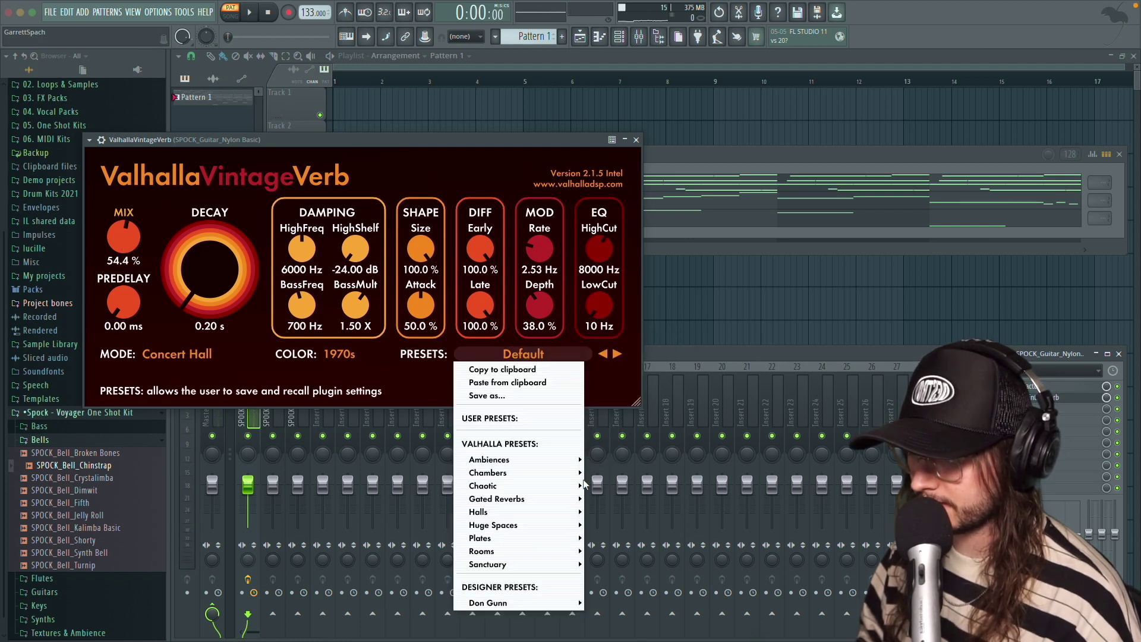
mouse_move(489, 460)
left_click(612, 337)
key("space")
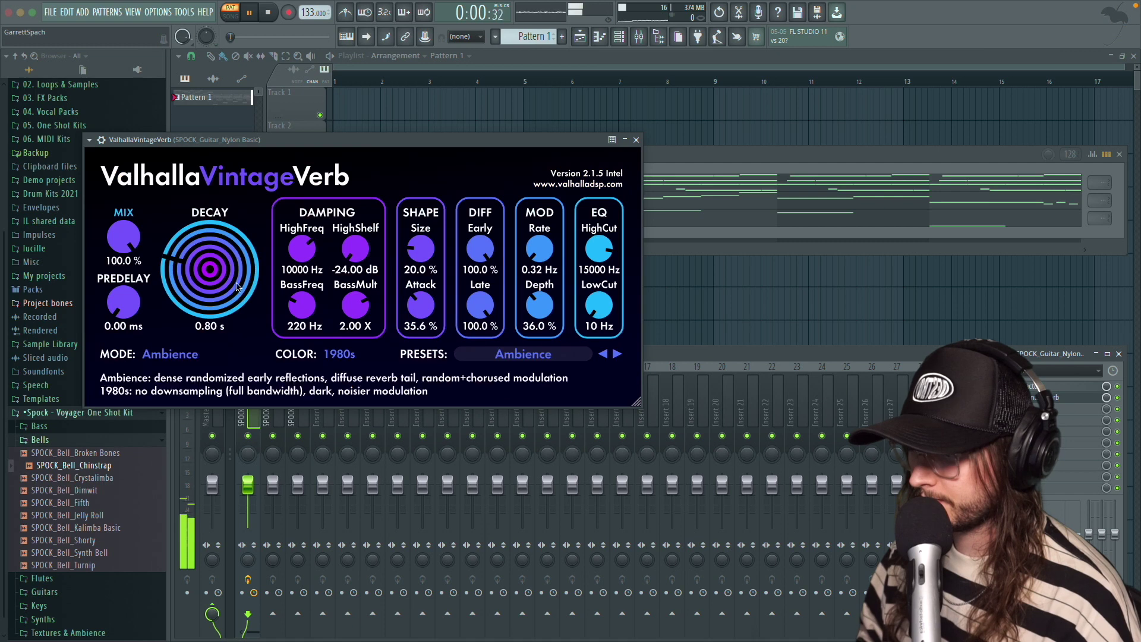
- Lower the guitar reverb's mix to 33.6 % and raise its low cut while listening
left_click_drag(123, 238, 114, 275)
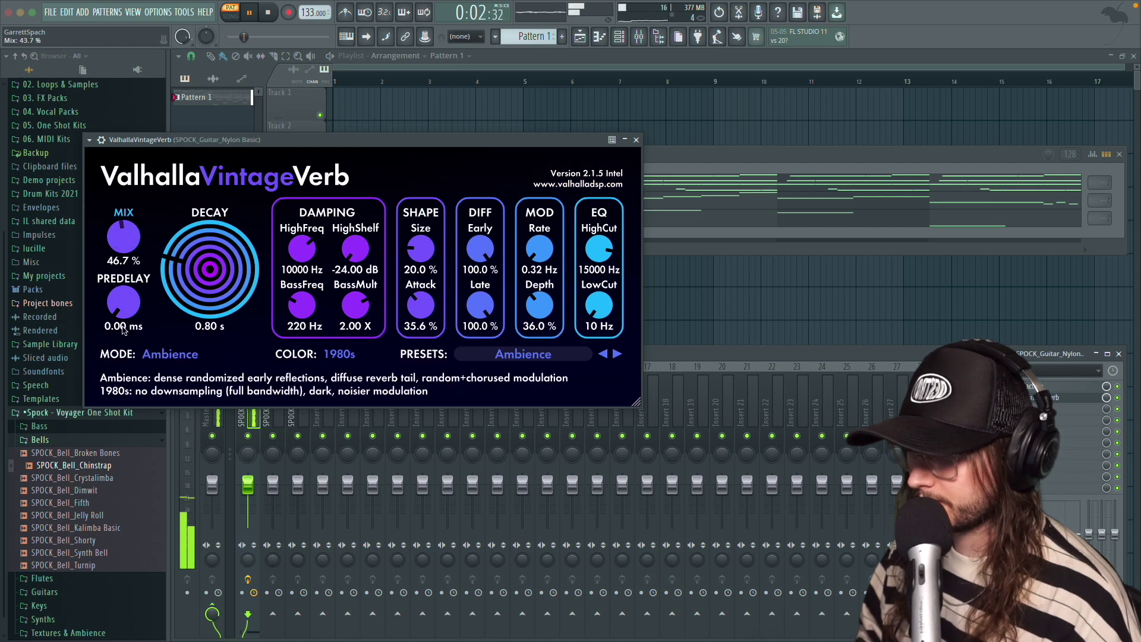
left_click_drag(124, 335, 124, 336)
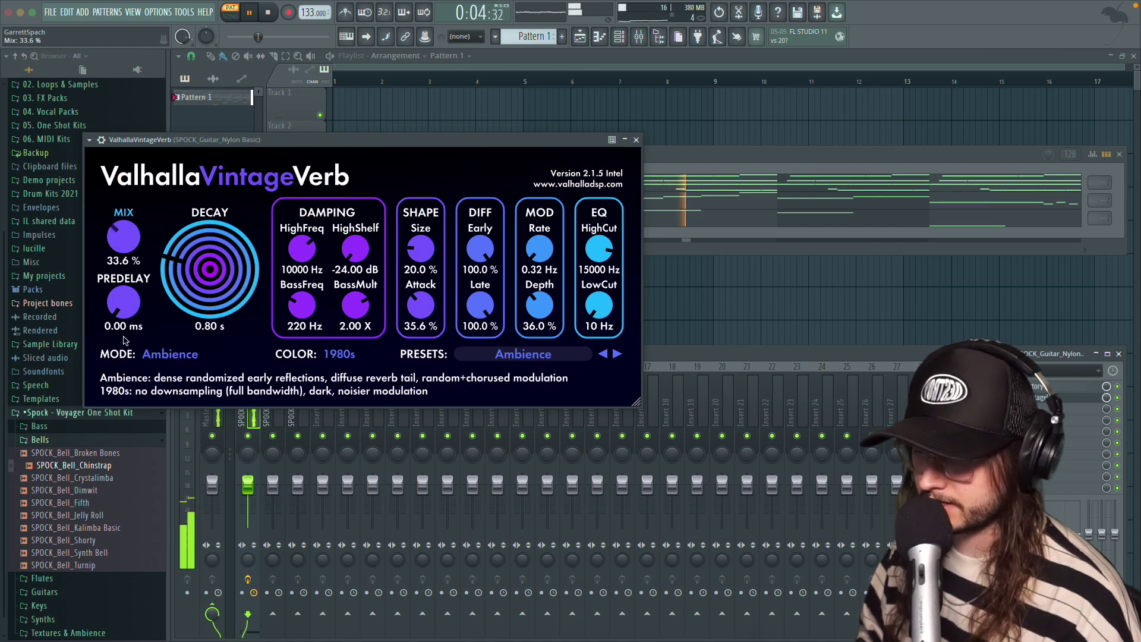
left_click_drag(601, 316, 601, 291)
key("space")
left_click_drag(588, 141, 645, 148)
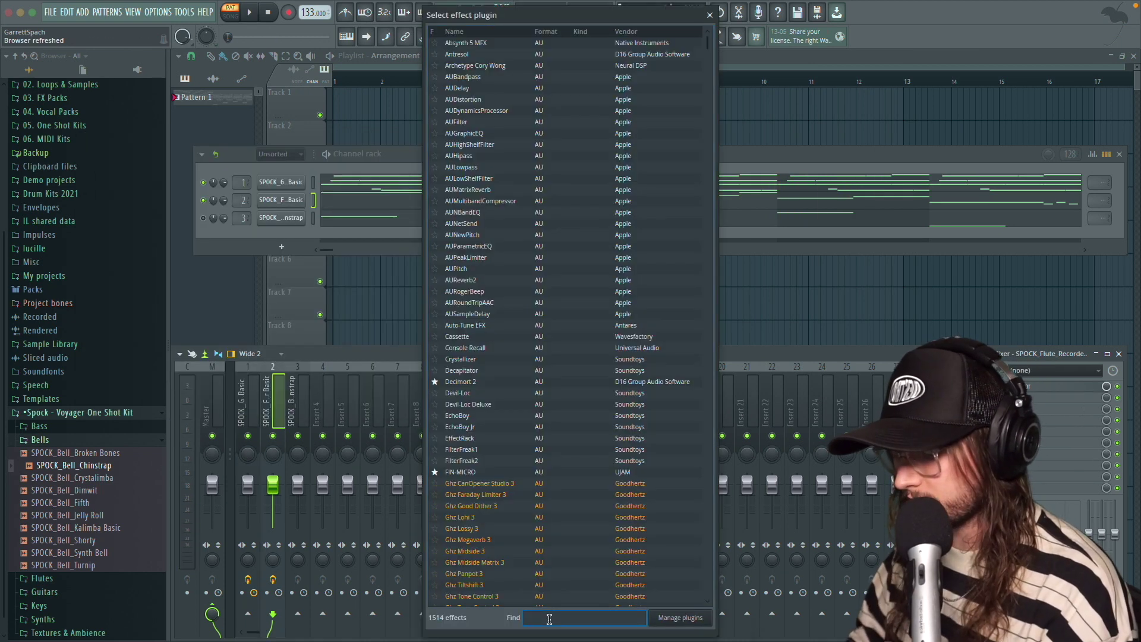
- Load iZotope Trash 2 on the flute's mixer track and choose the Chubby Duck preset from the Subtle category
type("izoto")
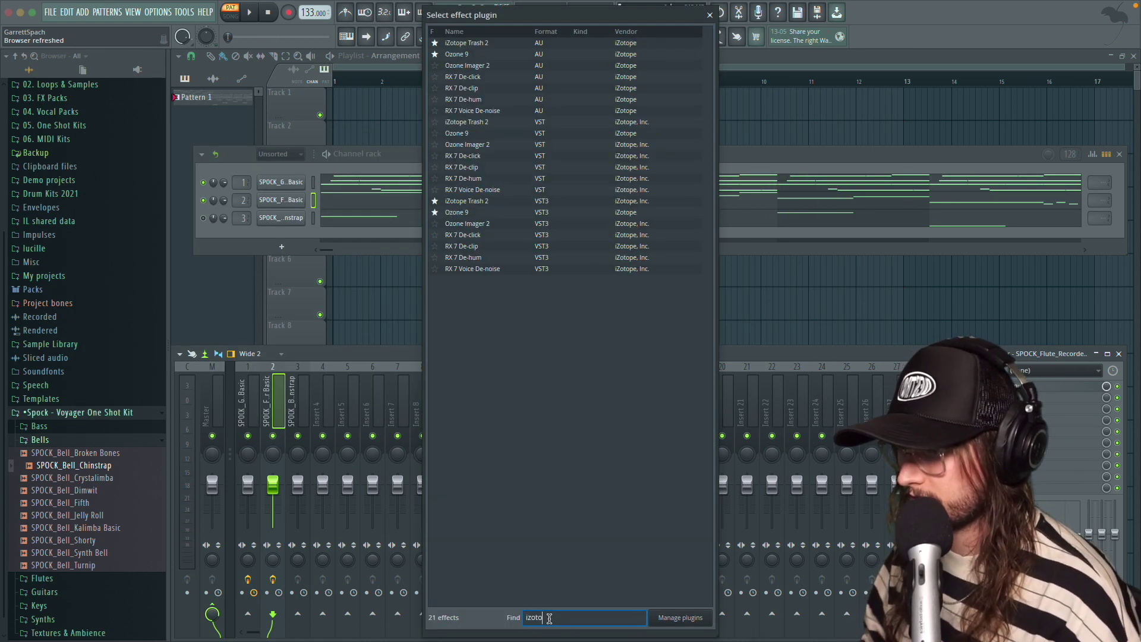
left_click(474, 45)
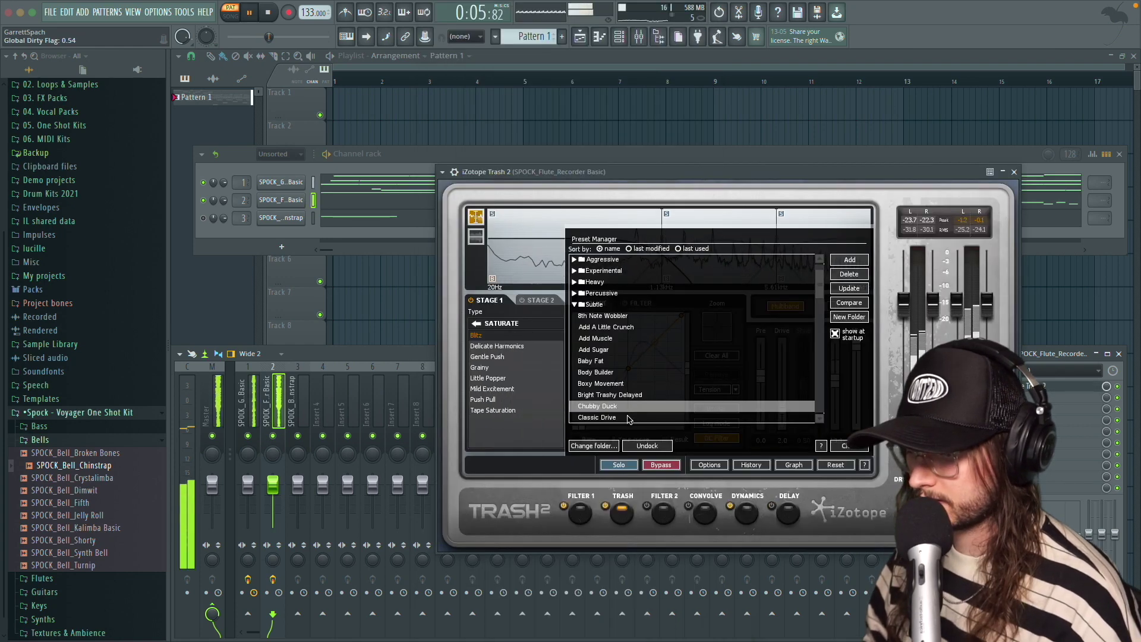
left_click(629, 418)
left_click(624, 407)
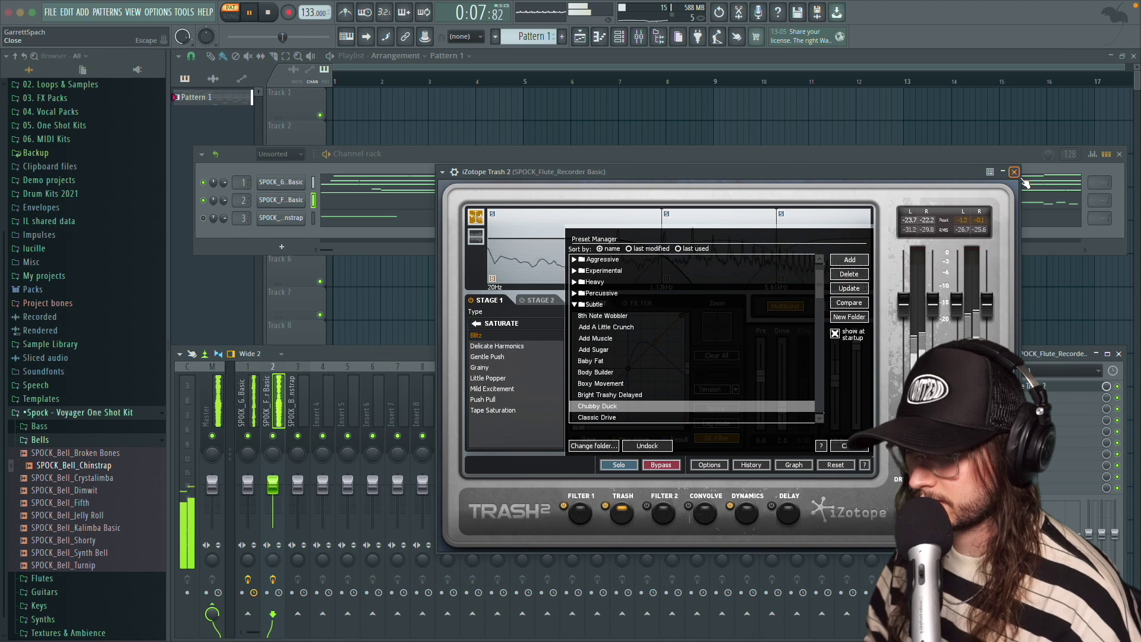
left_click(1014, 172)
- Load Pro-Q 3 on the flute's mixer track and add a low cut plus a 96 dB/oct high cut at about 4193 Hz
left_click(1002, 397)
mouse_move(1014, 375)
left_click(939, 434)
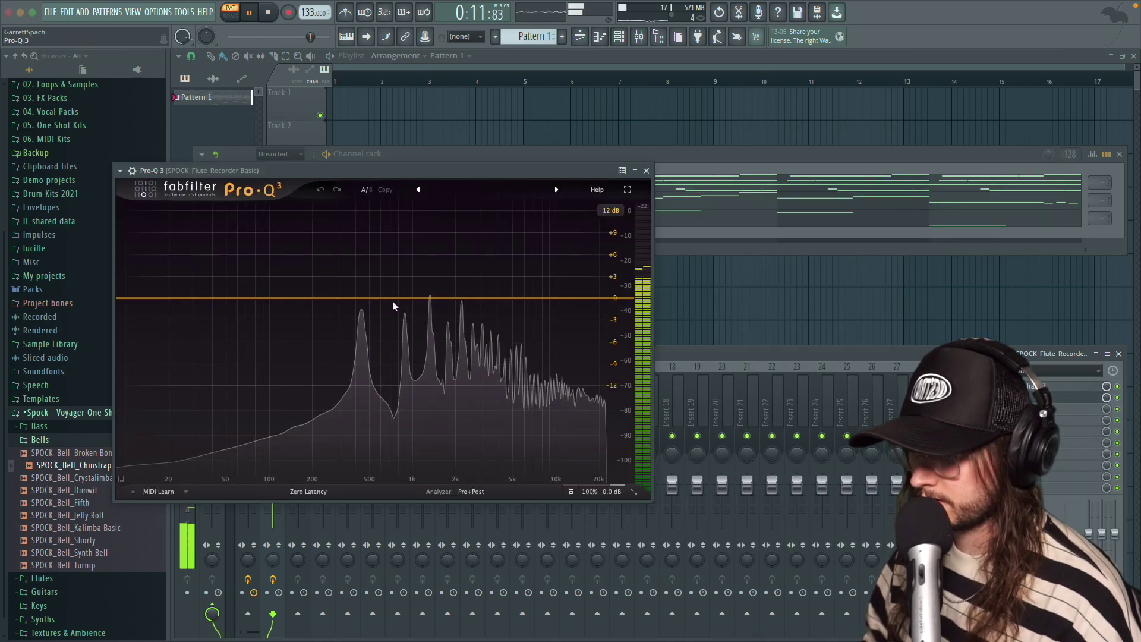
left_click(125, 297)
left_click_drag(125, 297, 344, 321)
left_click(618, 300)
left_click_drag(624, 300, 497, 319)
left_click_drag(346, 318, 402, 319)
left_click_drag(489, 298, 503, 304)
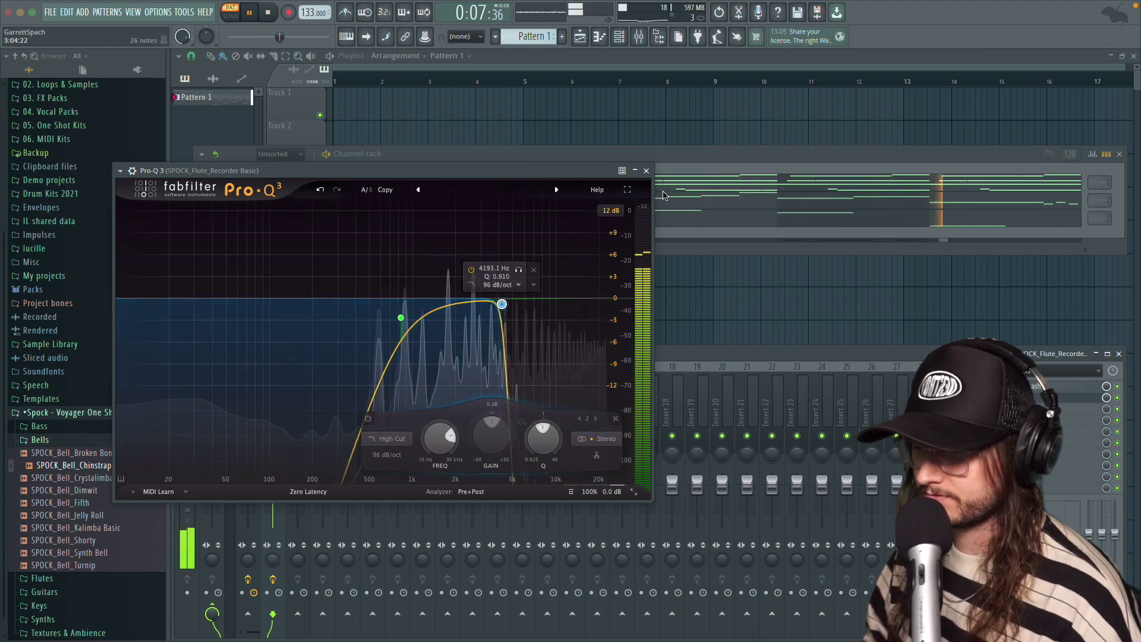
left_click(647, 172)
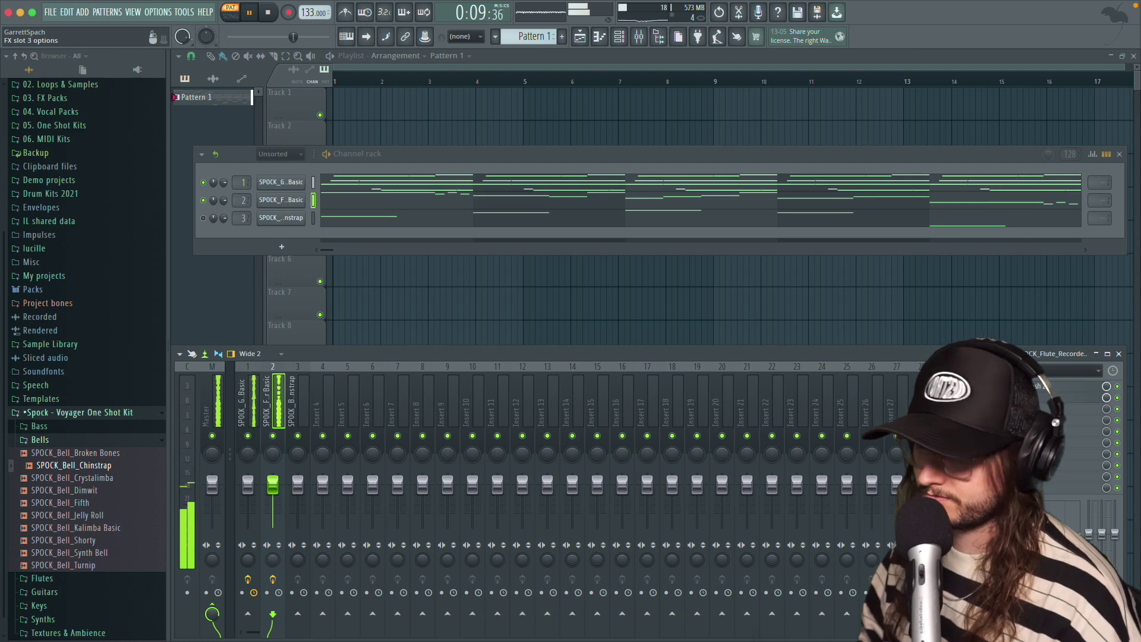
- Load ValhallaVintageVerb into the flute track's third effect slot and choose the CH-Strings HAll preset from the Chaotic category
left_click(996, 409)
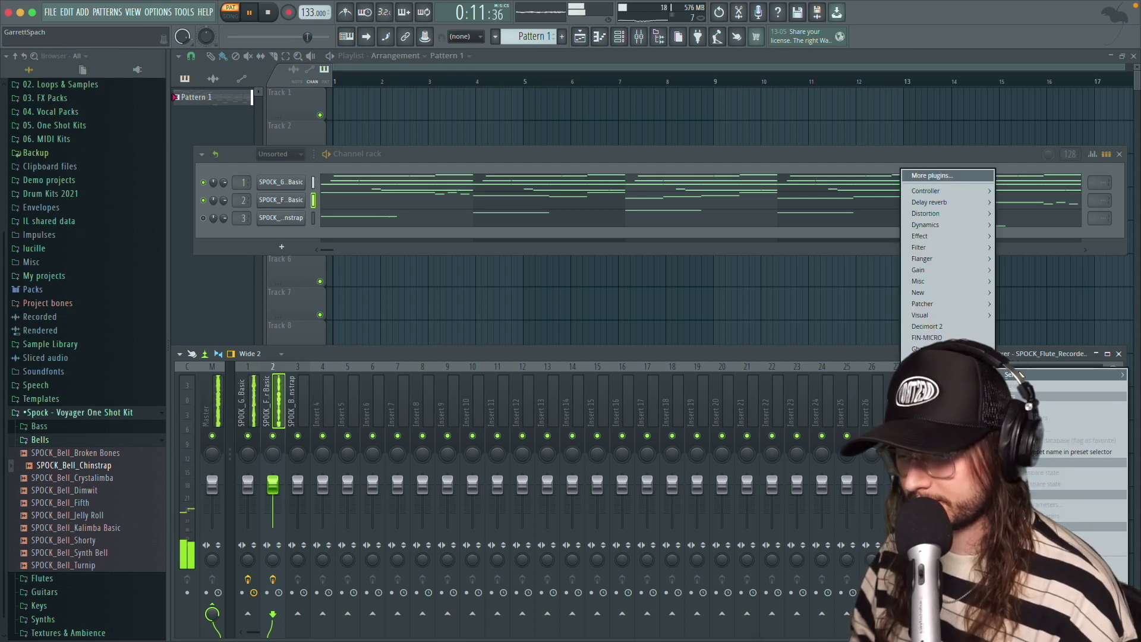
left_click(940, 444)
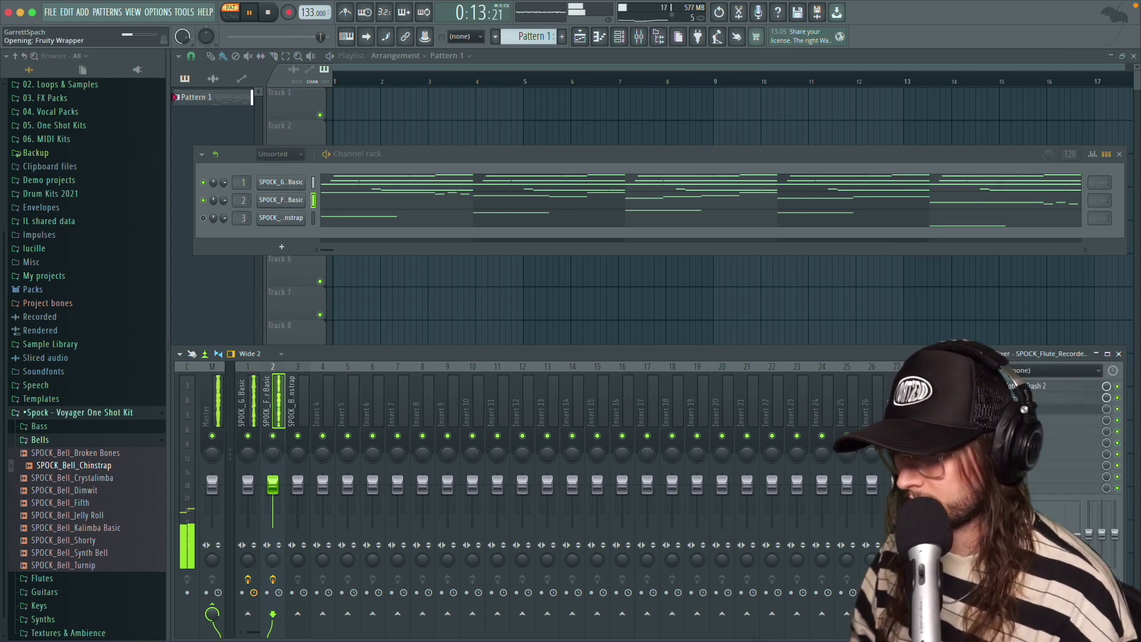
left_click(468, 282)
mouse_move(437, 387)
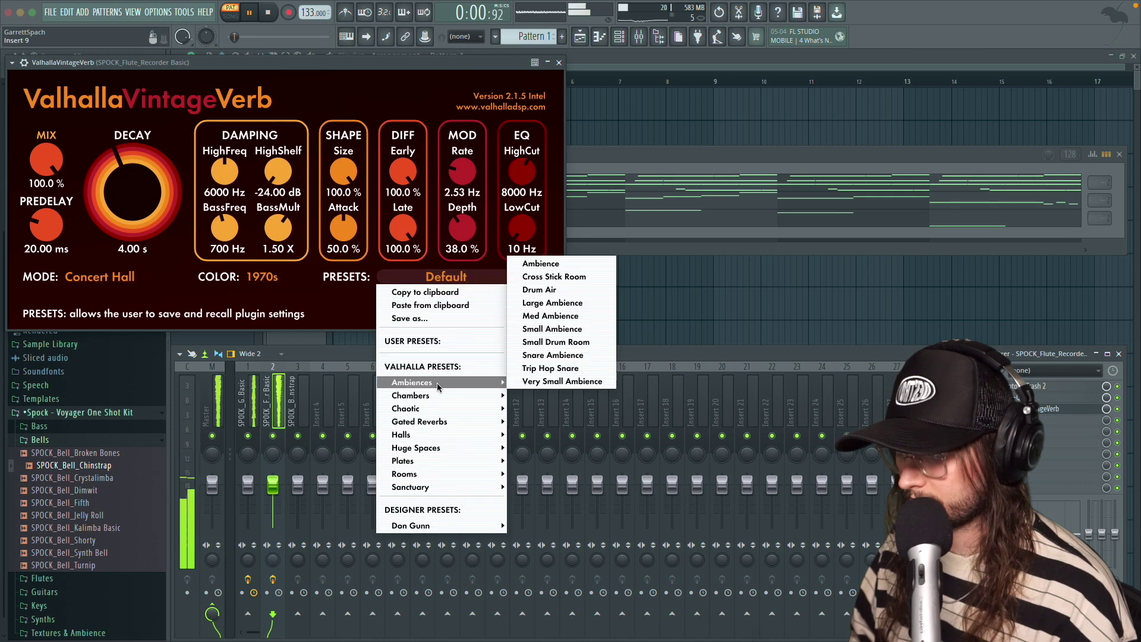
mouse_move(470, 408)
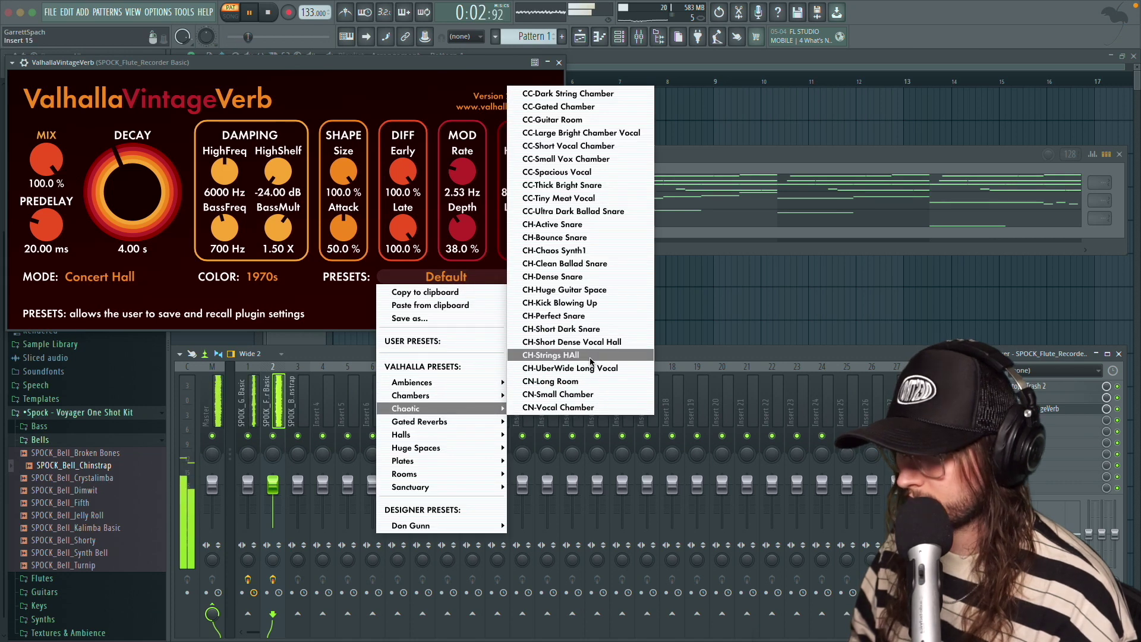
left_click(553, 355)
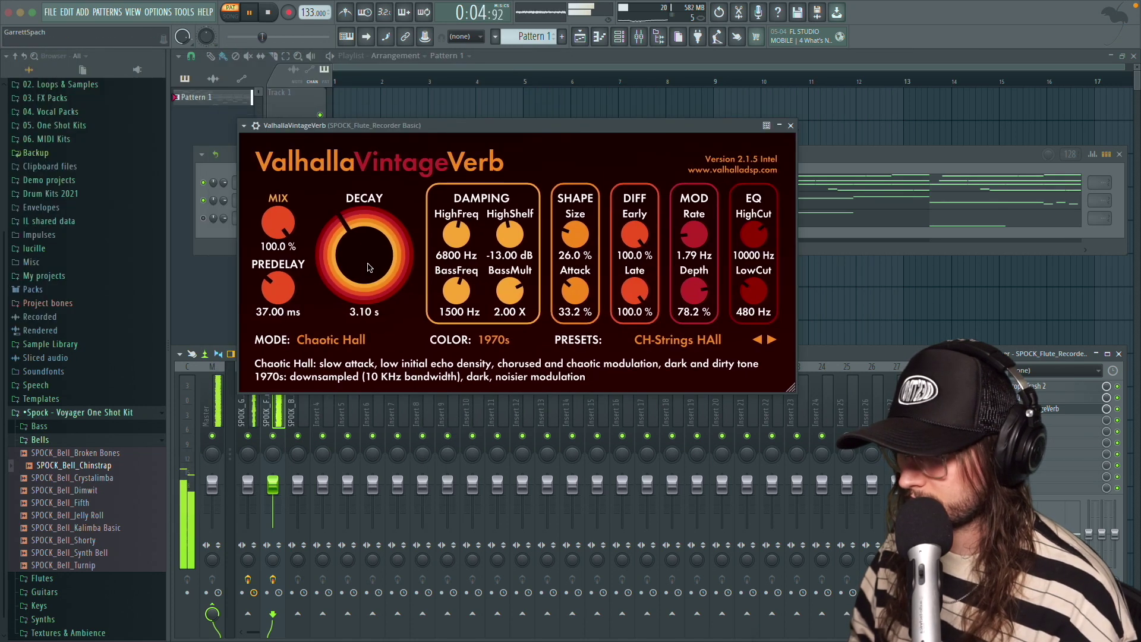
- Set the flute reverb's decay to 1.13 s, its mix to 32.9 % and its color to 1980s
left_click_drag(369, 268, 366, 285)
left_click_drag(280, 224, 282, 322)
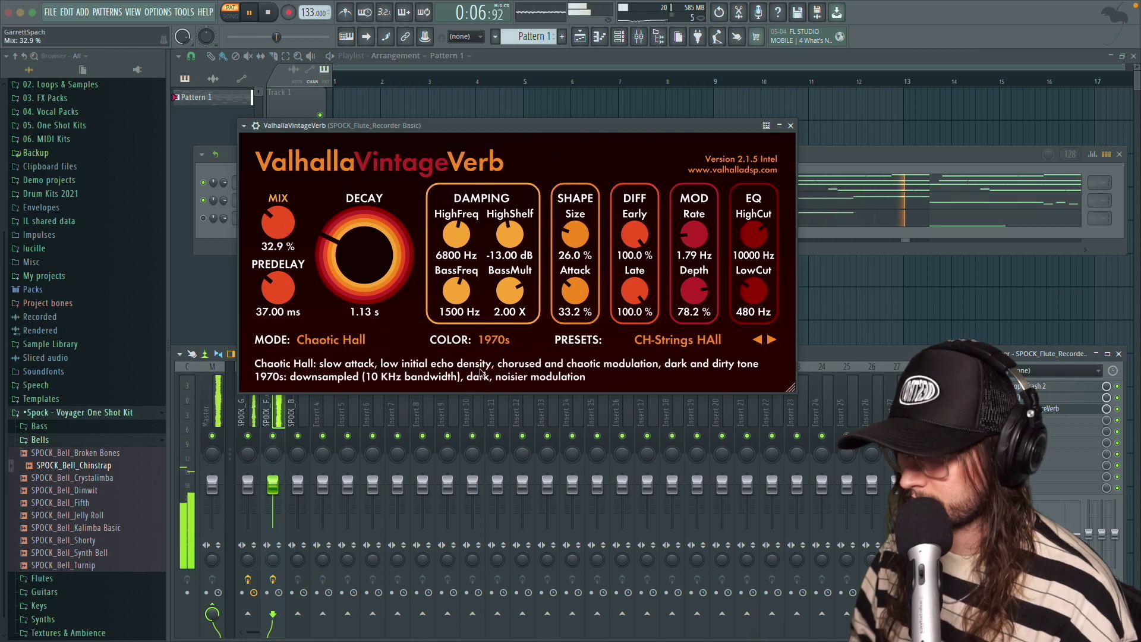
left_click(503, 338)
left_click(501, 360)
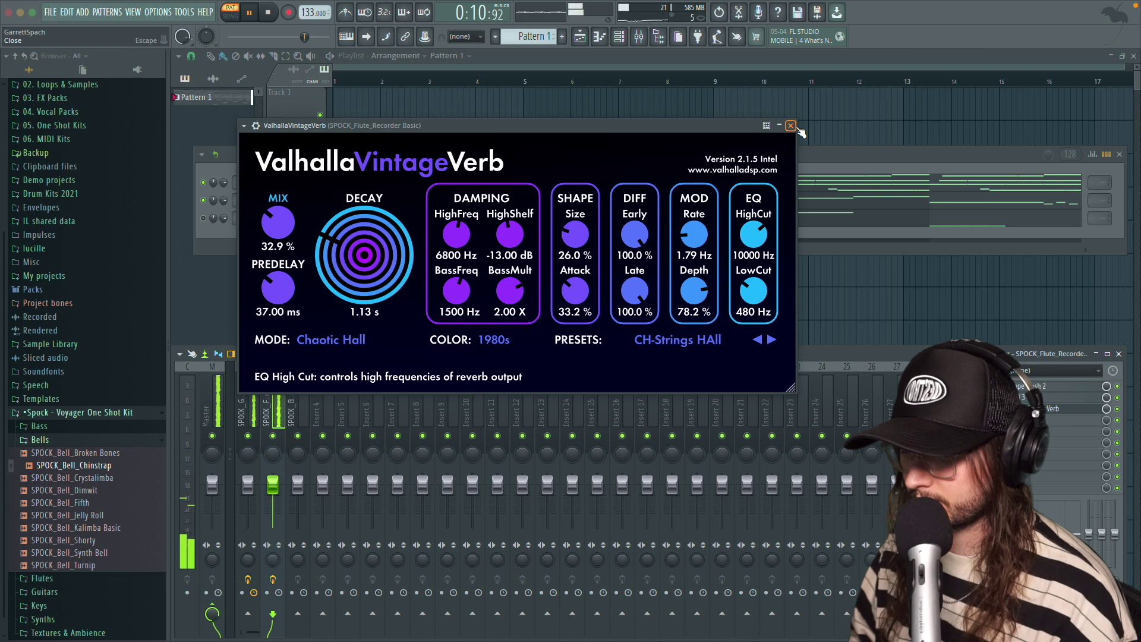
left_click(790, 126)
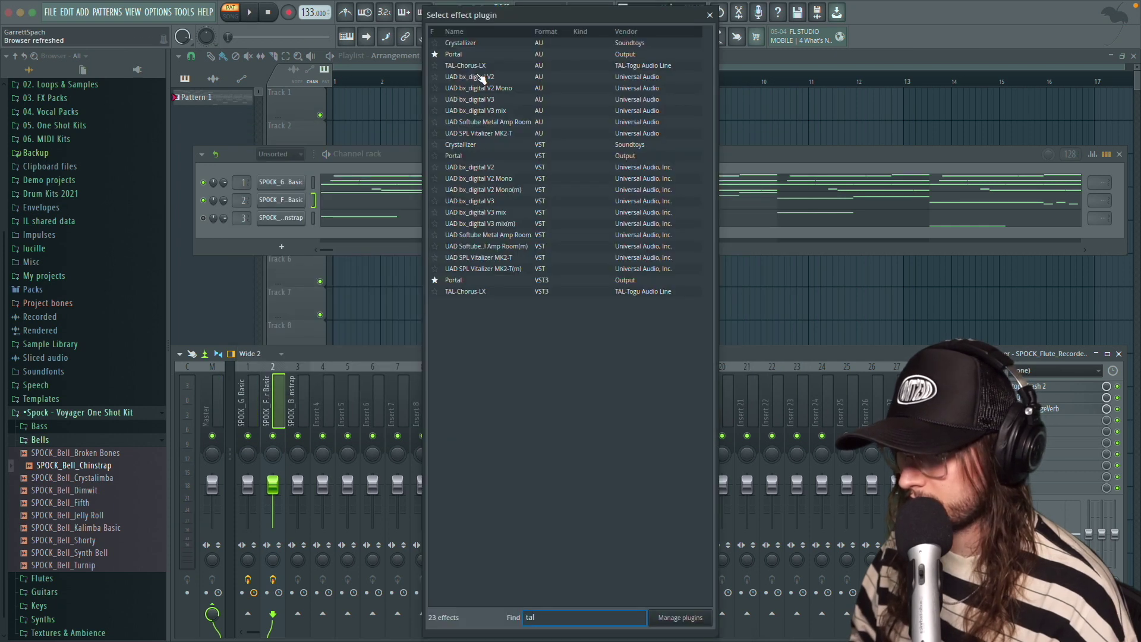
- Load TAL-Chorus-LX on the flute's mixer track and listen to it in the melody
double_click(470, 66)
left_click_drag(175, 80, 815, 233)
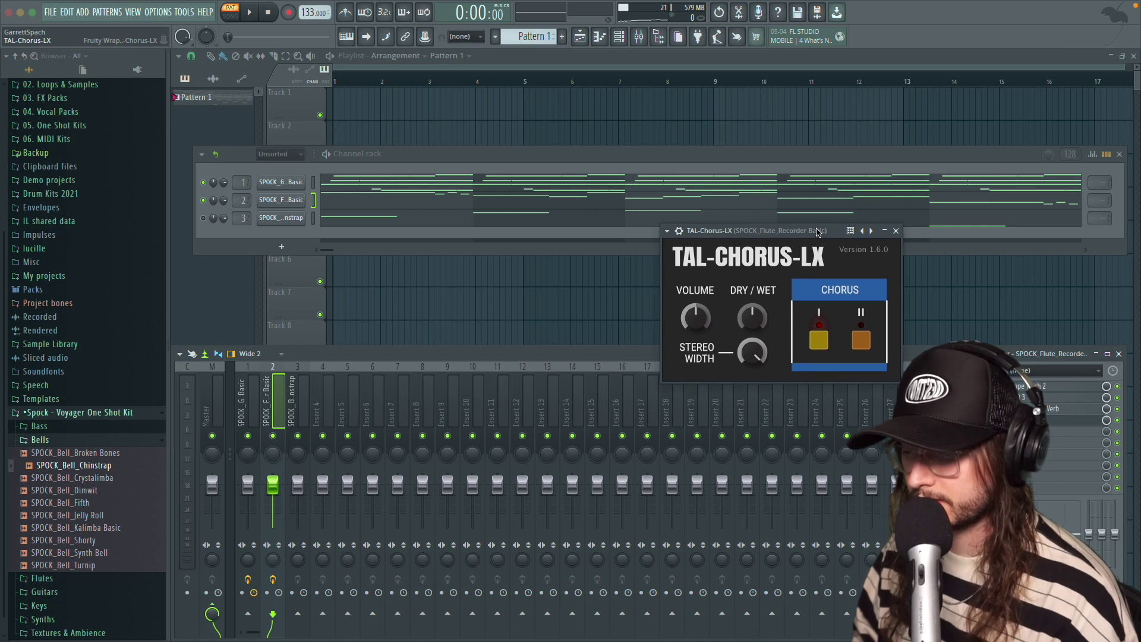
key("space")
scroll(1052, 422, "up", 2)
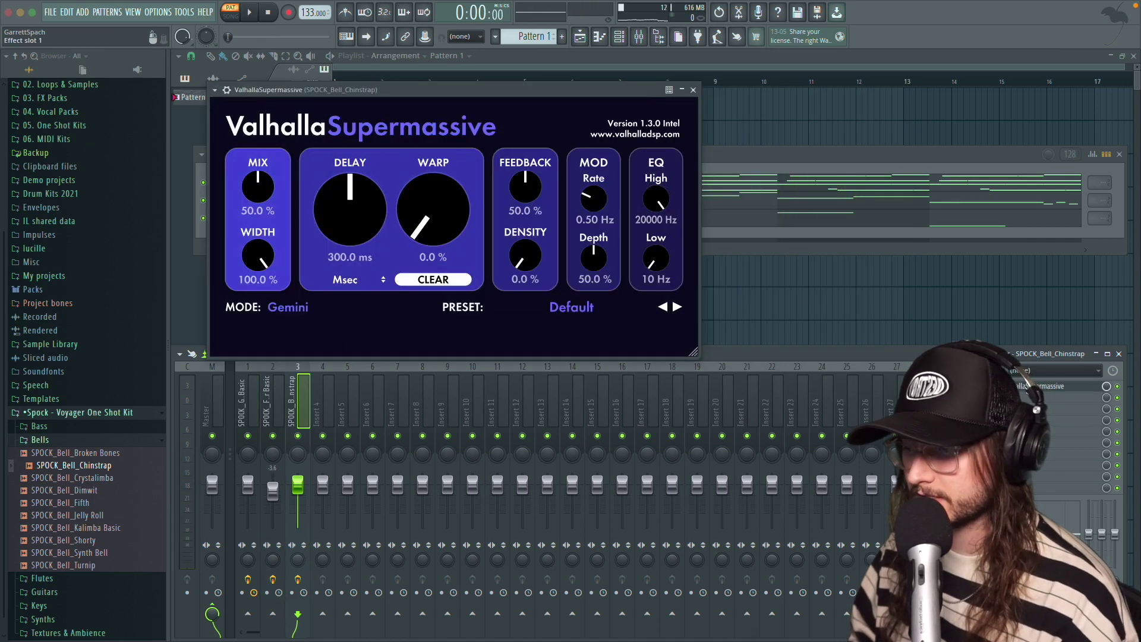
- Choose the Reverse Cloud Of 8ths preset from the Eight-Note echoes for the bell's Supermassive effect and play the melody
left_click_drag(534, 90, 609, 93)
left_click(649, 306)
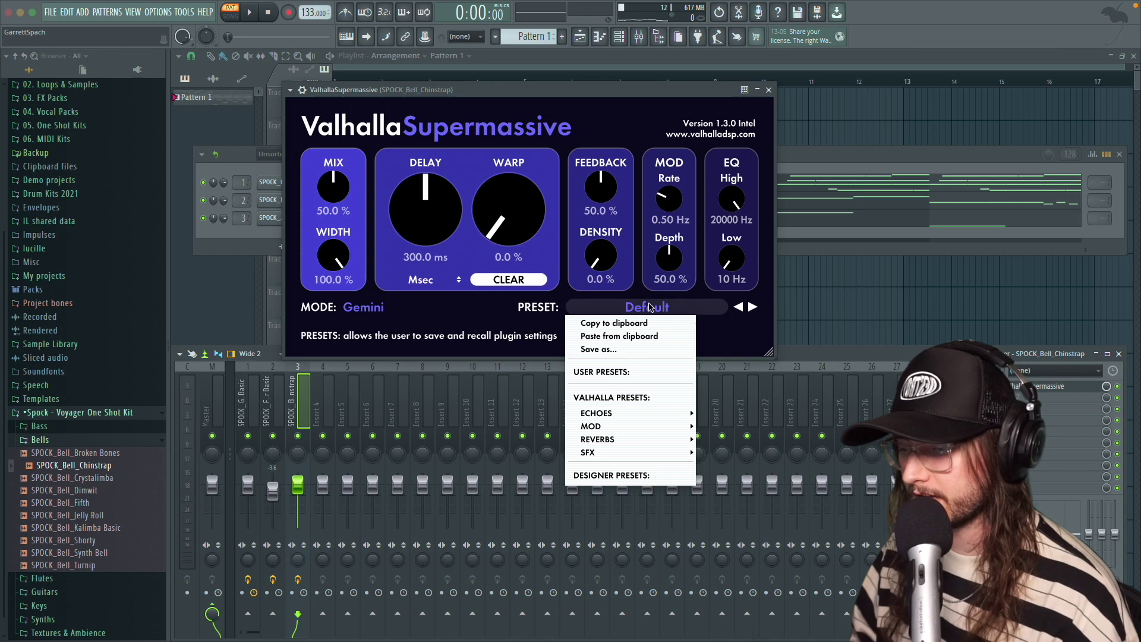
mouse_move(630, 413)
mouse_move(753, 346)
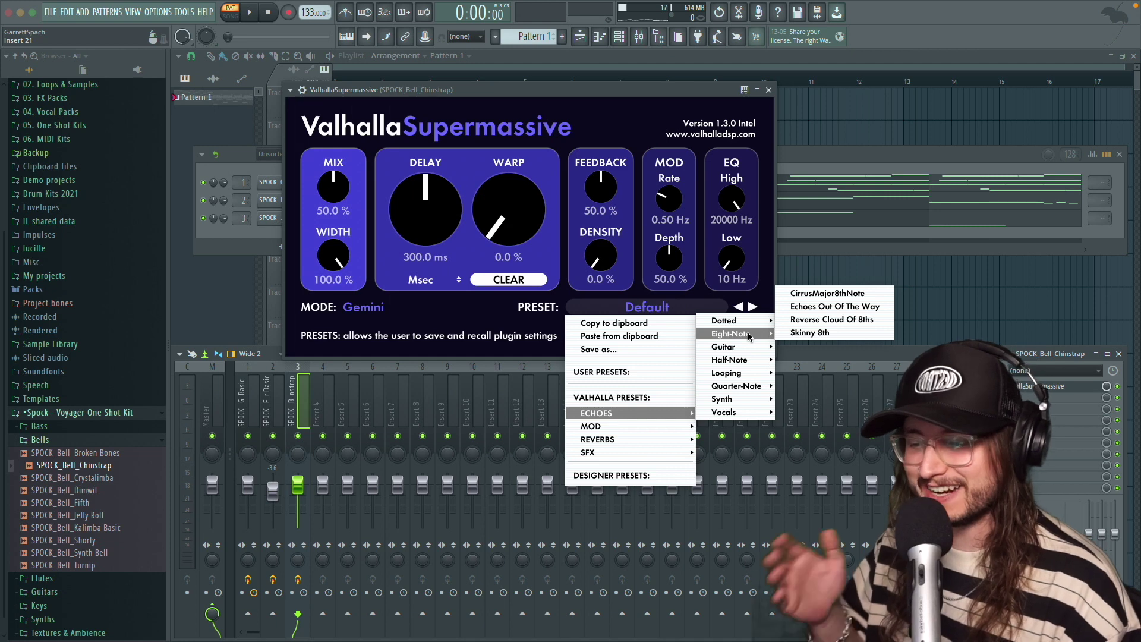
left_click(831, 320)
key("space")
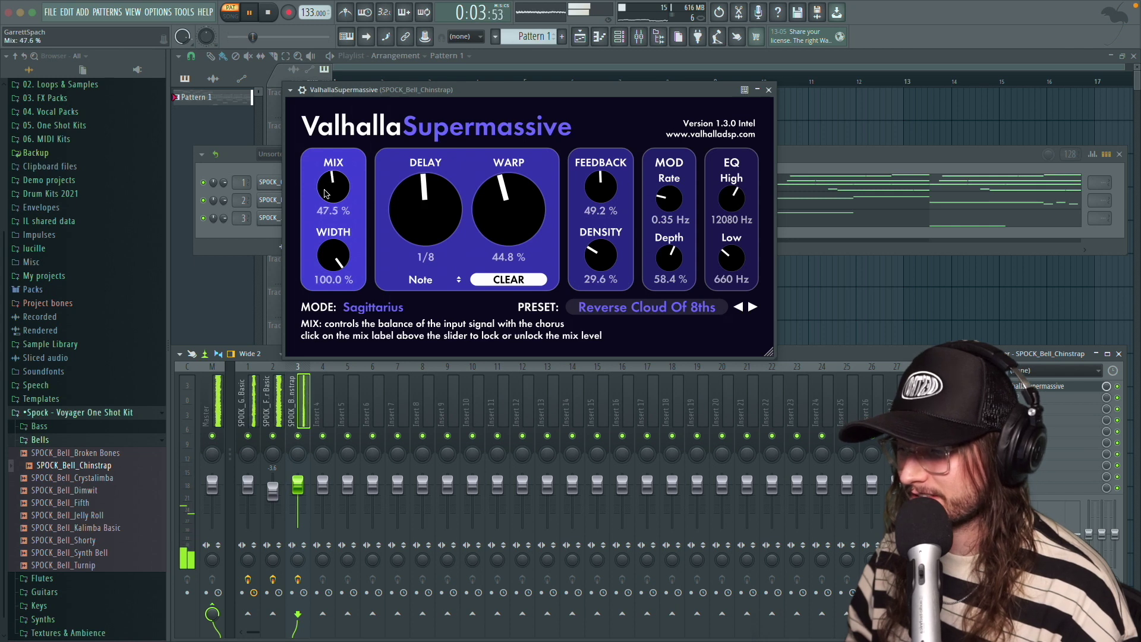
- Reduce the bell's Supermassive mix to 36.5 % while listening, and lower the bell's mixer fader to -4.1 dB
left_click_drag(322, 200, 324, 210)
key("space")
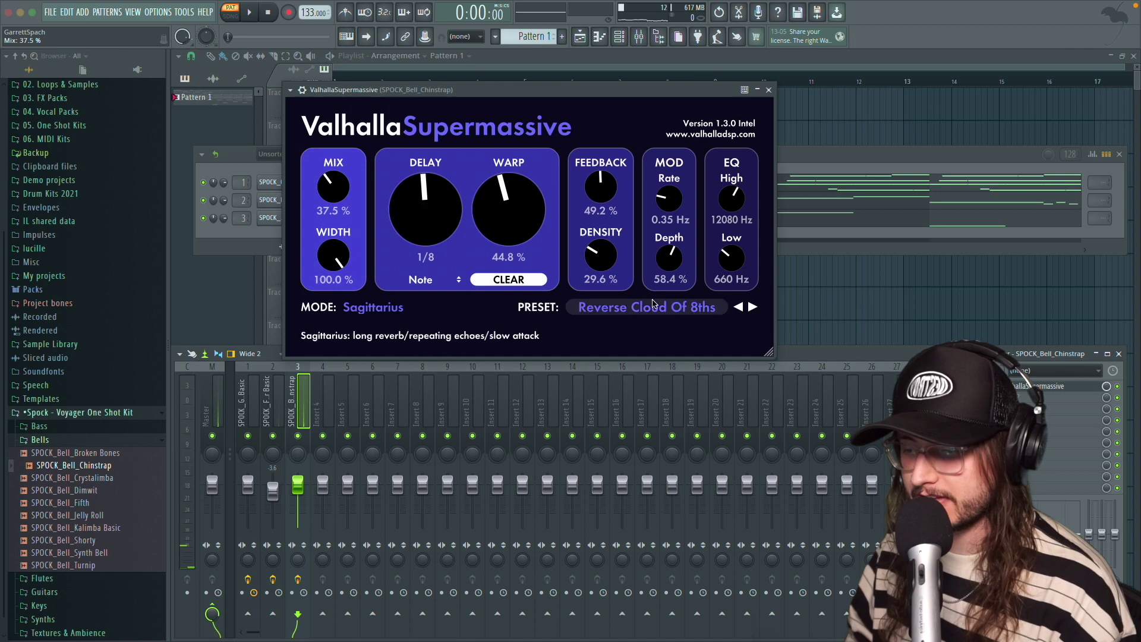
left_click(642, 309)
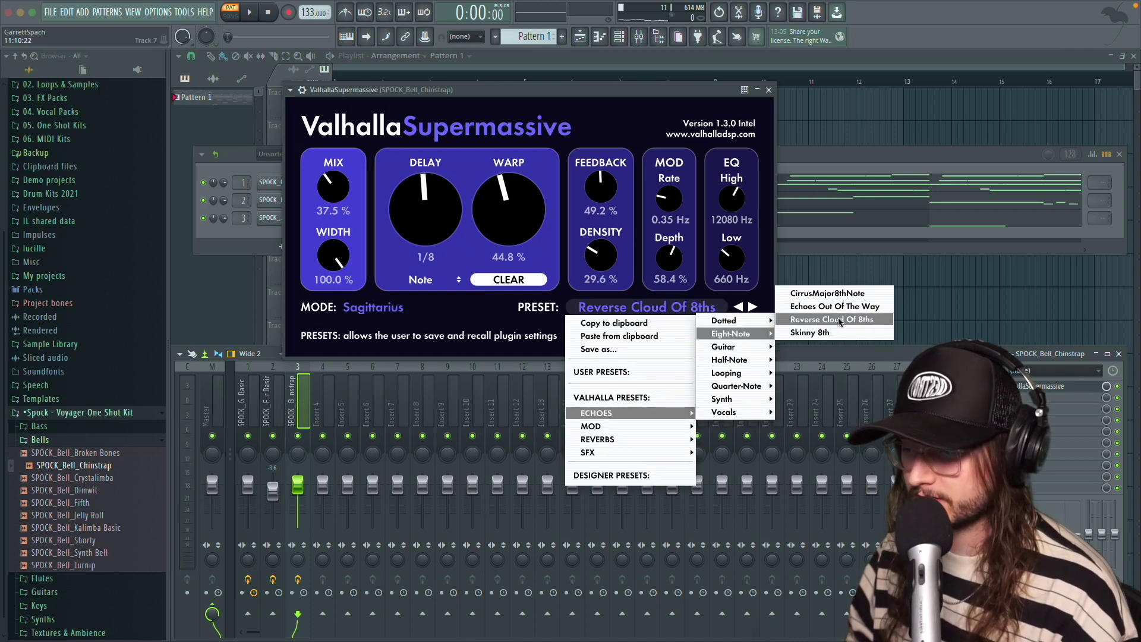
left_click(840, 322)
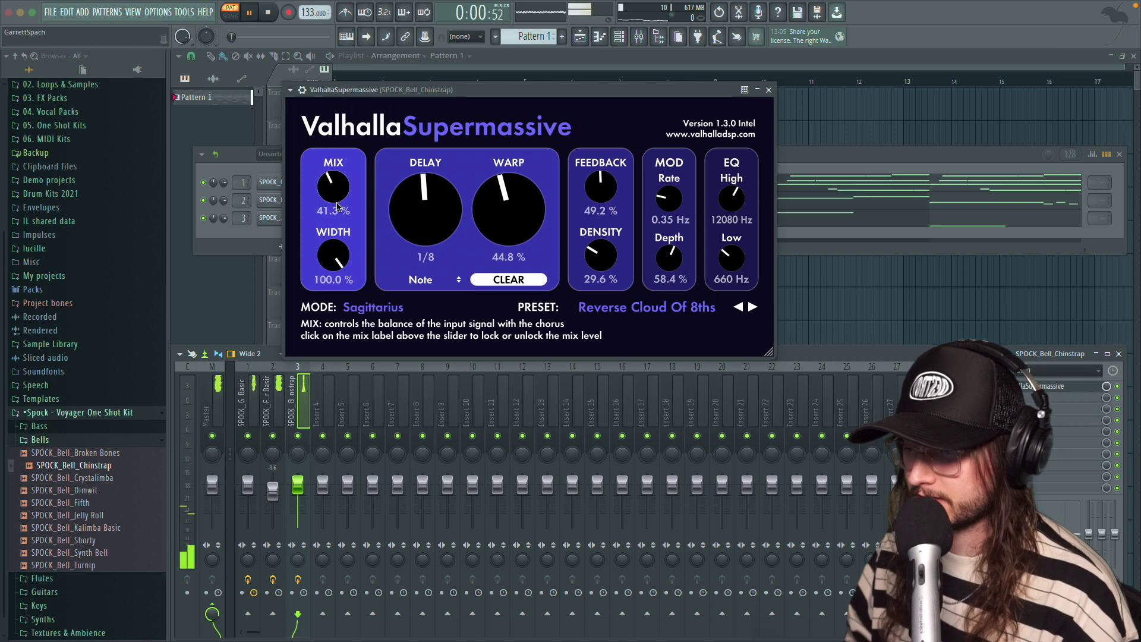
left_click_drag(337, 204, 339, 223)
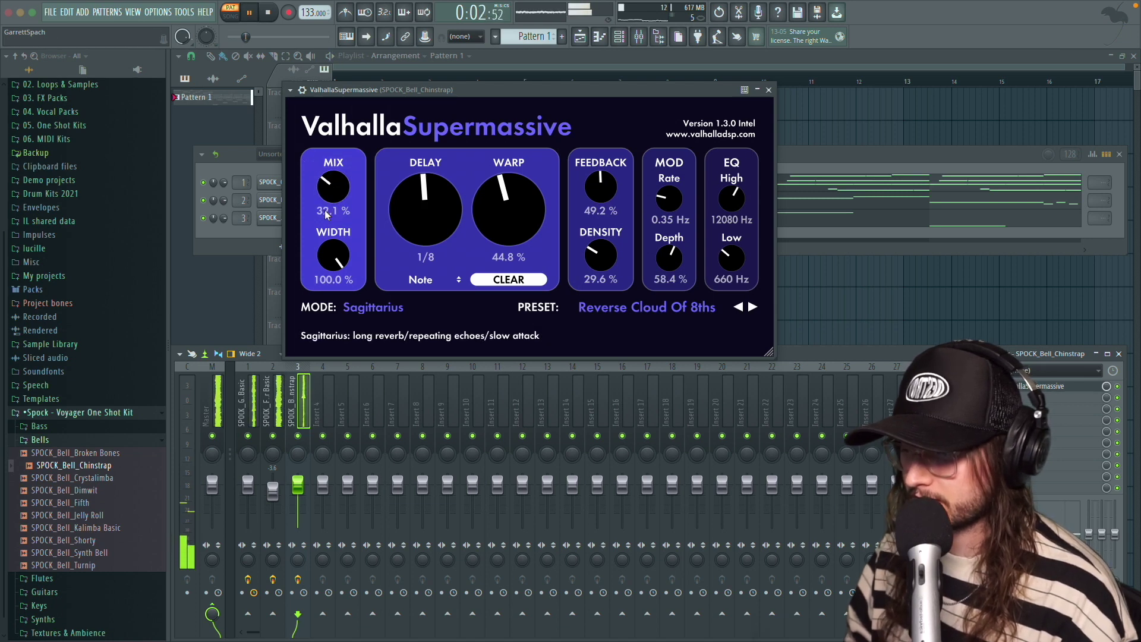
left_click_drag(333, 177, 334, 185)
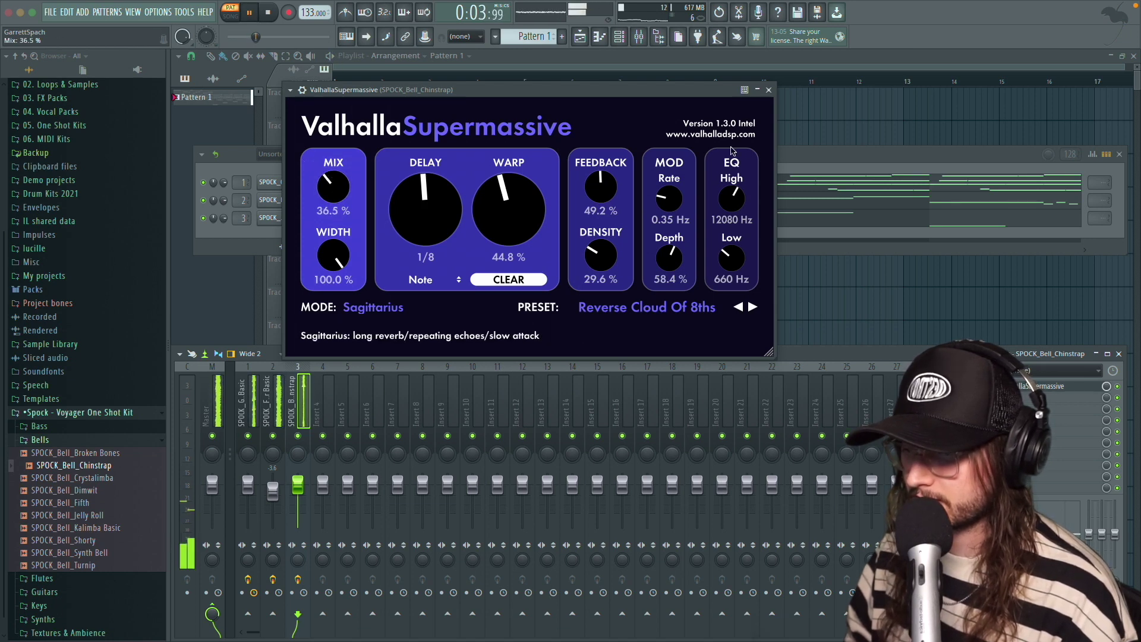
left_click(768, 89)
left_click_drag(306, 502, 306, 512)
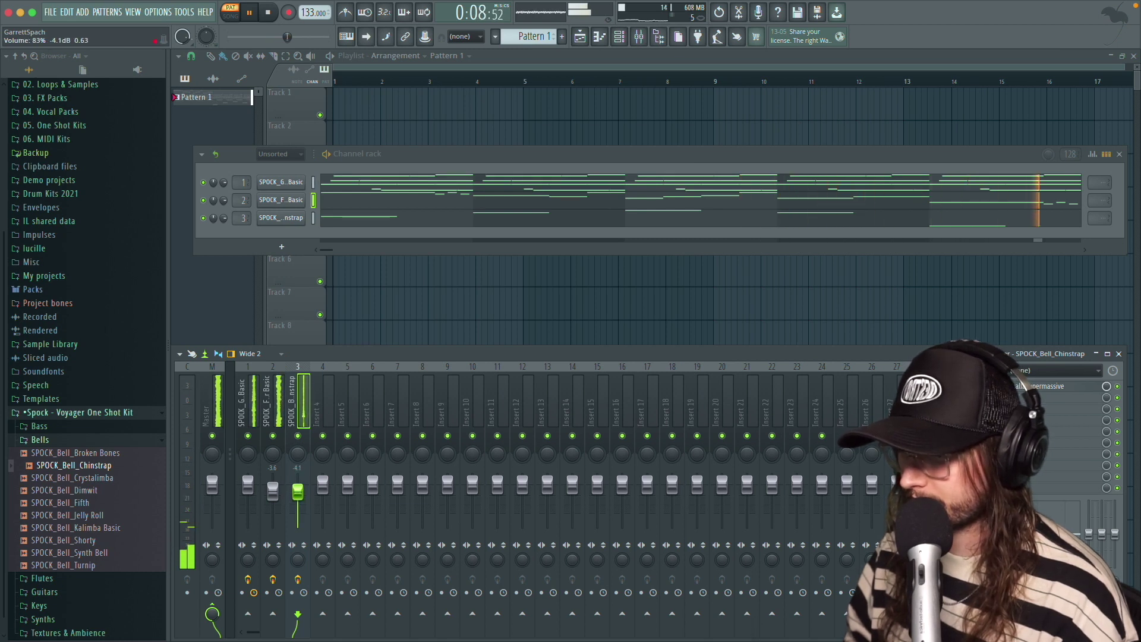
- Load HalfTime on the nylon guitar's mixer track and raise its mix to about 50 %
left_click_drag(779, 158, 792, 160)
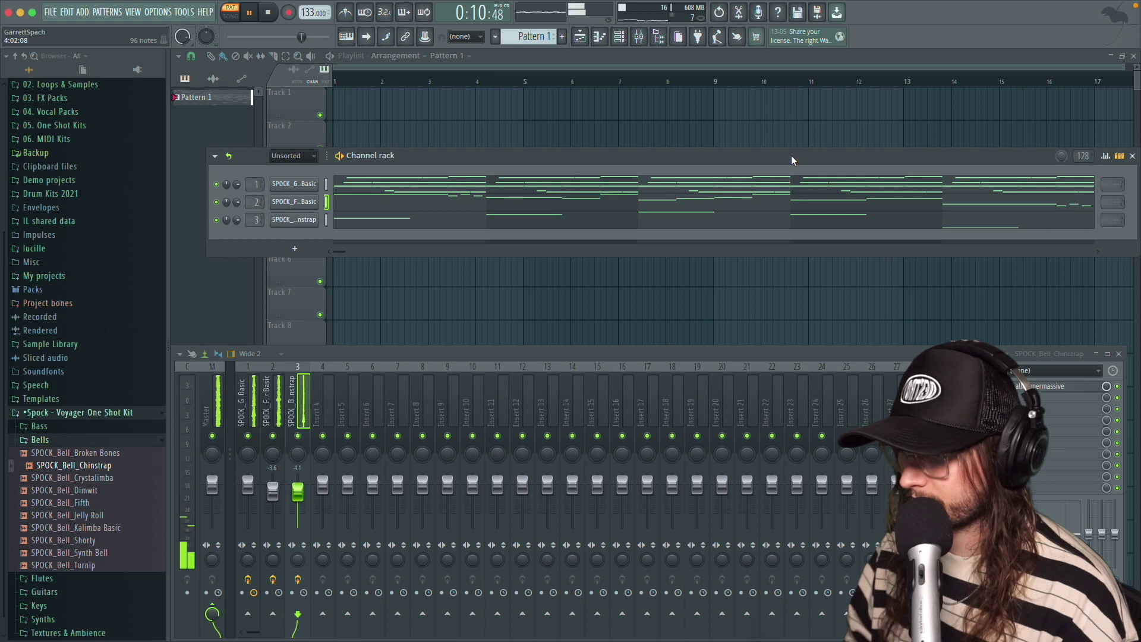
left_click(244, 418)
key("space")
left_click(1004, 409)
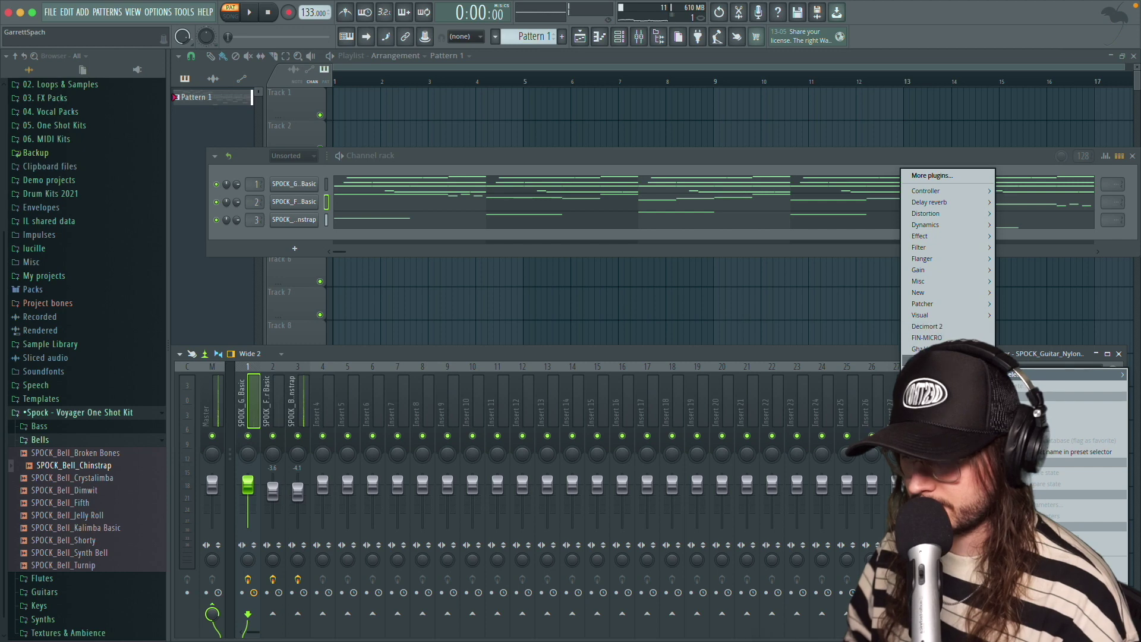
left_click(925, 361)
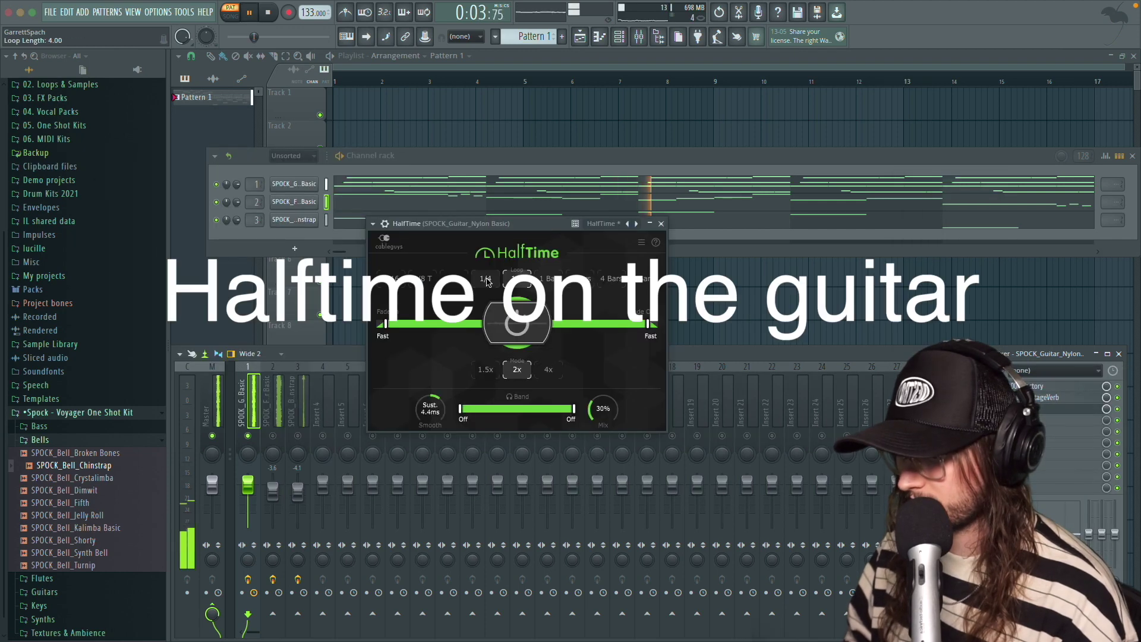
left_click_drag(608, 412, 608, 382)
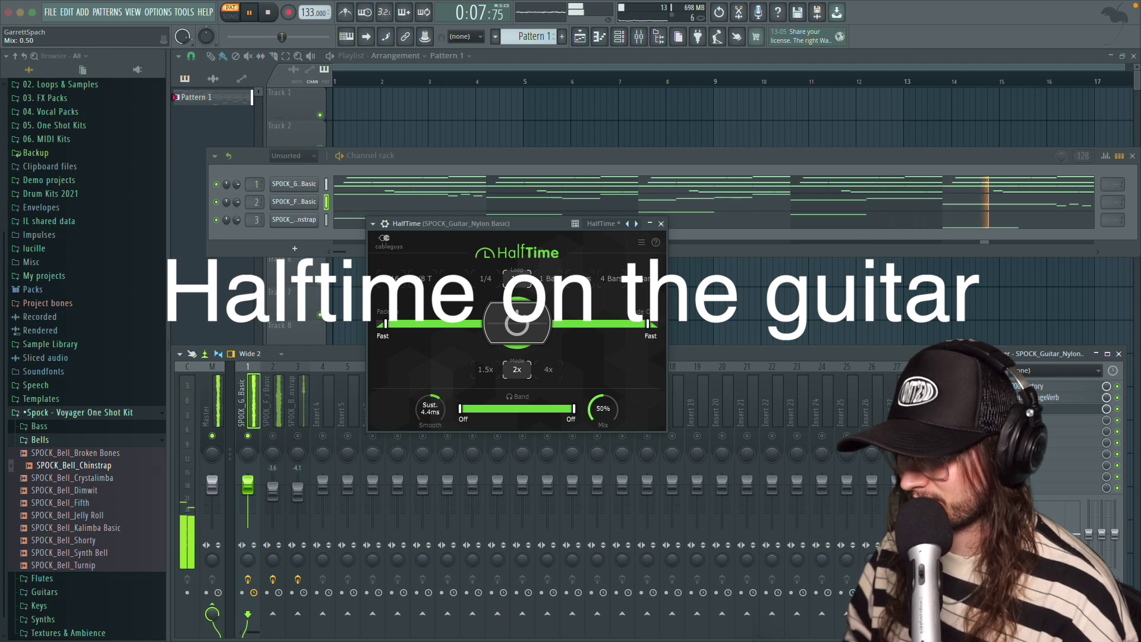
left_click_drag(606, 410, 607, 411)
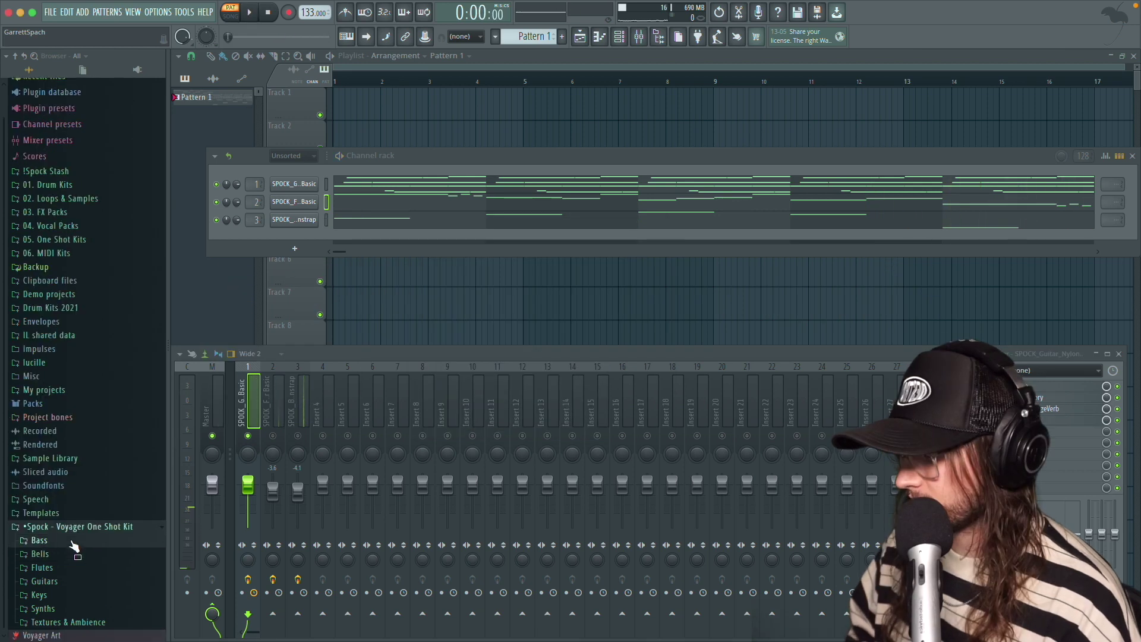
- Add SPOCK_Bass Synth_Meme Bass from the kit's Bass folder as a new channel below the bell
left_click(72, 542)
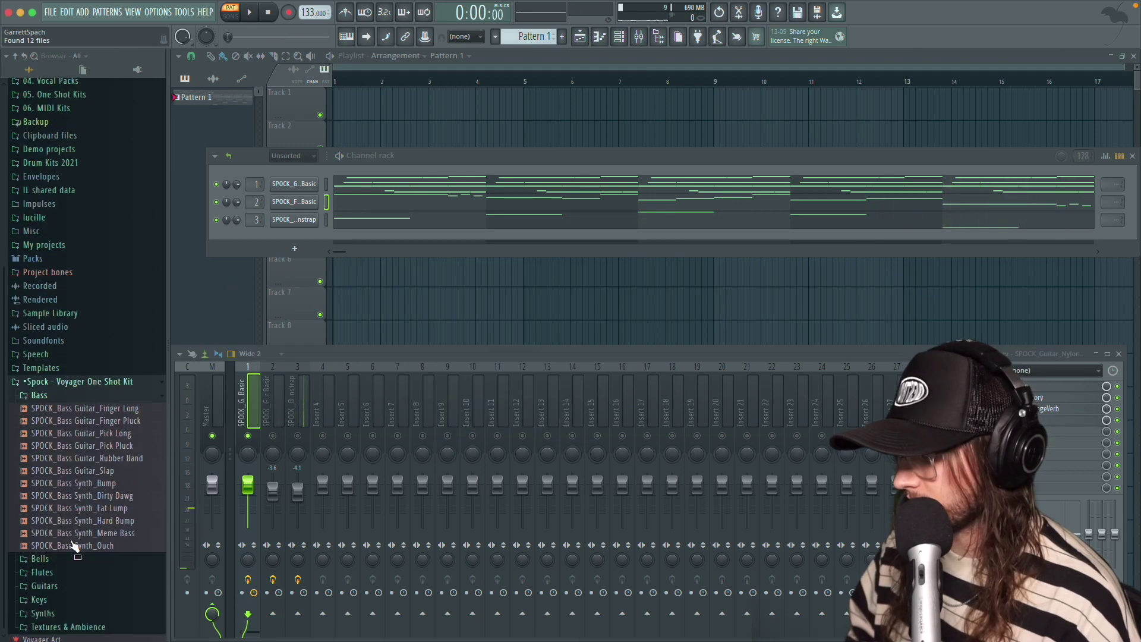
left_click_drag(120, 533, 260, 359)
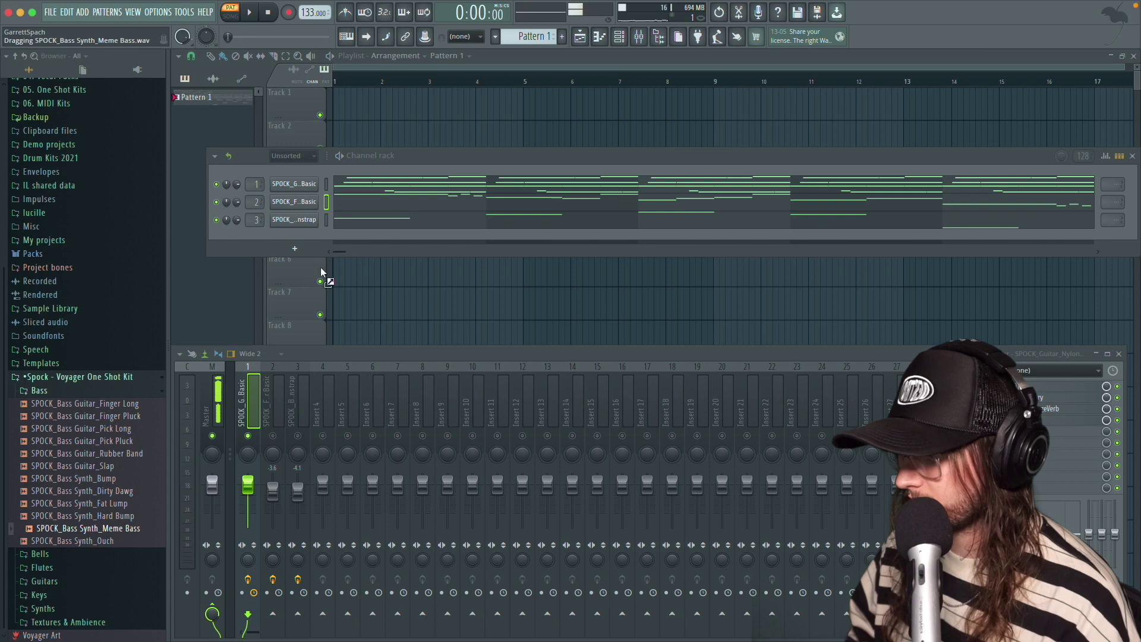
left_click_drag(299, 236, 299, 236)
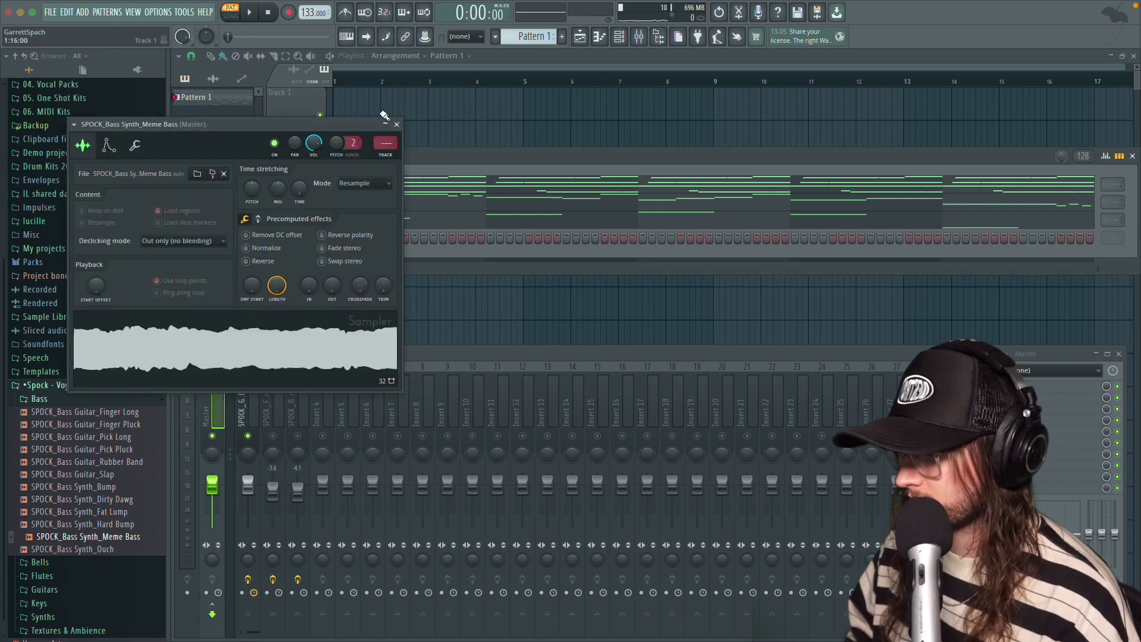
left_click(396, 124)
- Open the Meme Bass channel's piano roll and listen to the end of the bass line from bar 8
right_click(308, 237)
left_click(333, 239)
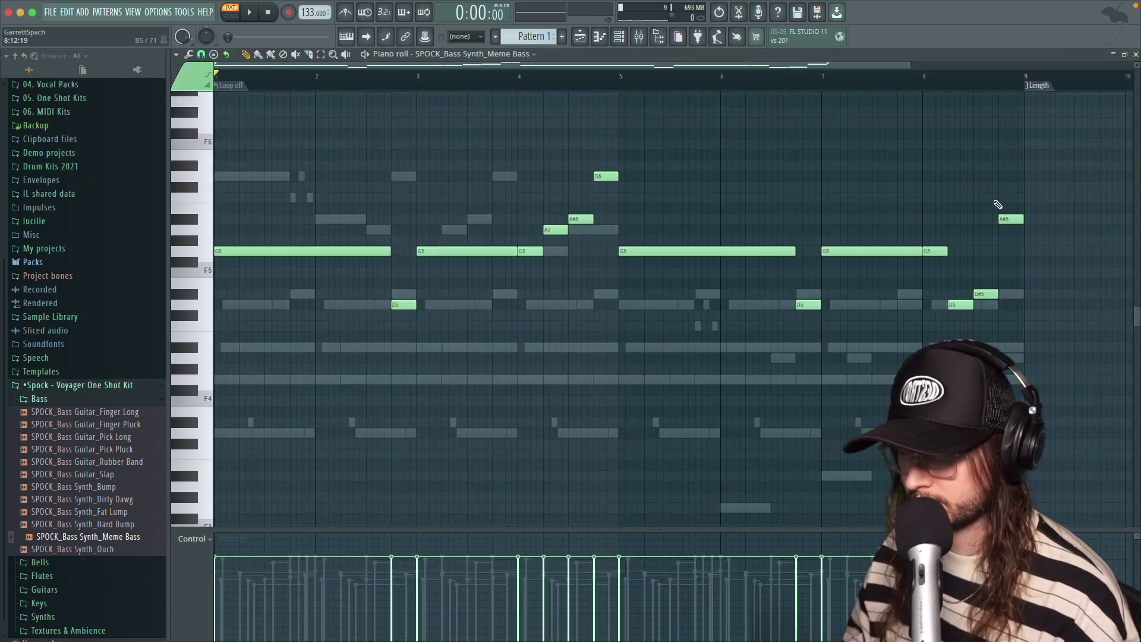
left_click(925, 84)
key("space")
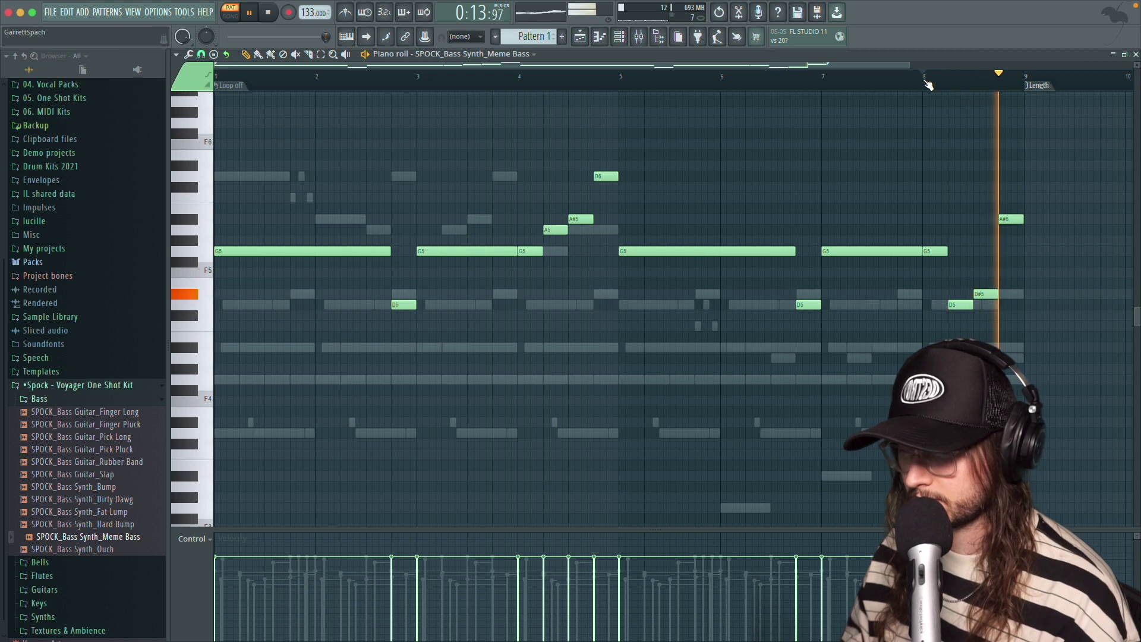
key("space")
- Split Pattern 1 by channel and place the four resulting patterns on playlist tracks 1 to 4 from bar 1
key("F5")
right_click(220, 96)
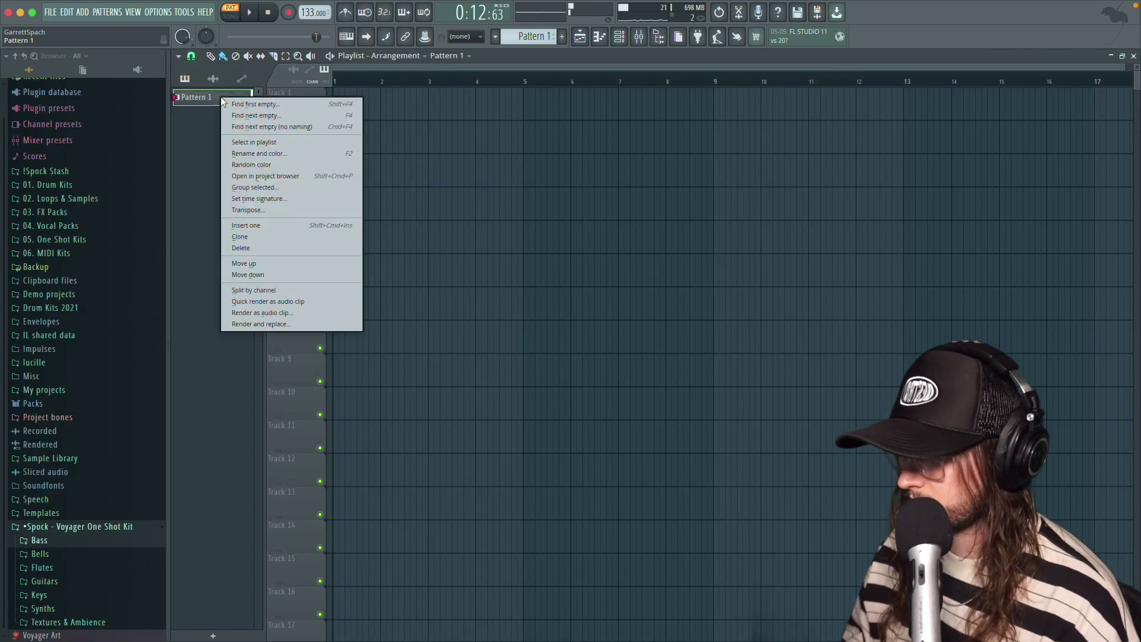
left_click(255, 291)
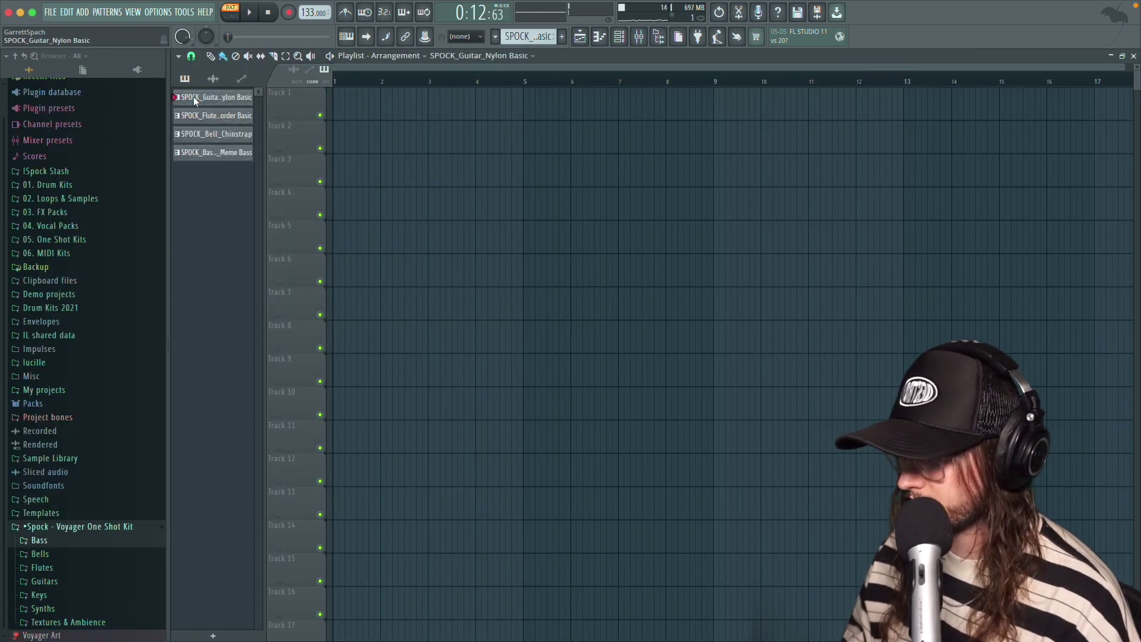
left_click(201, 153)
left_click_drag(213, 100, 357, 115)
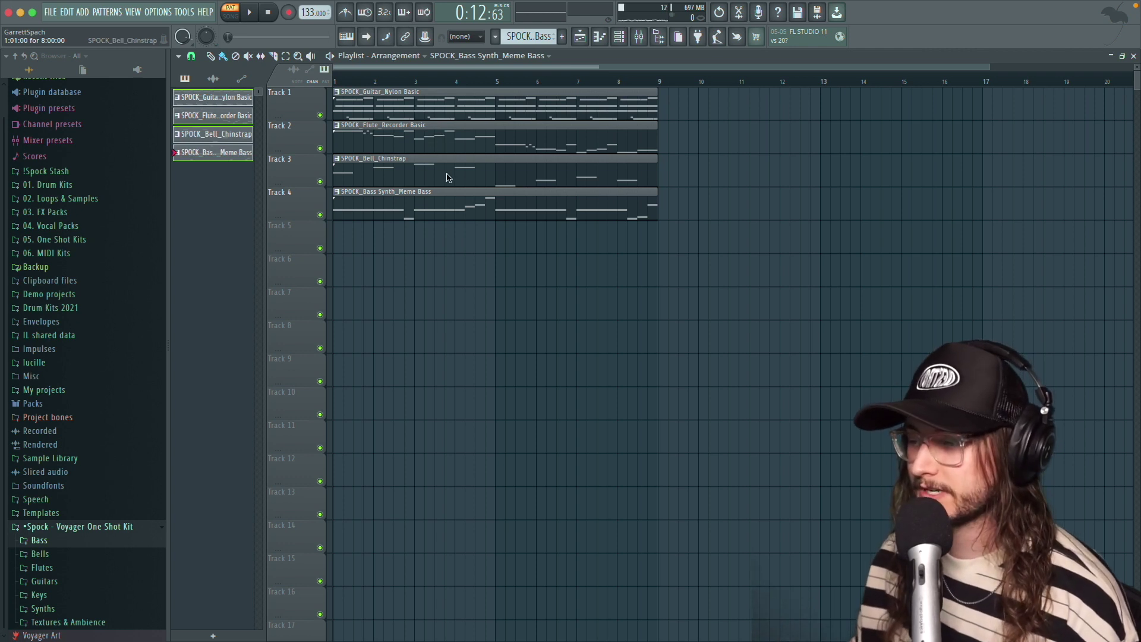
- Duplicate all four playlist clips three times to fill 32 bars and switch playback to song mode
key("ctrl+a")
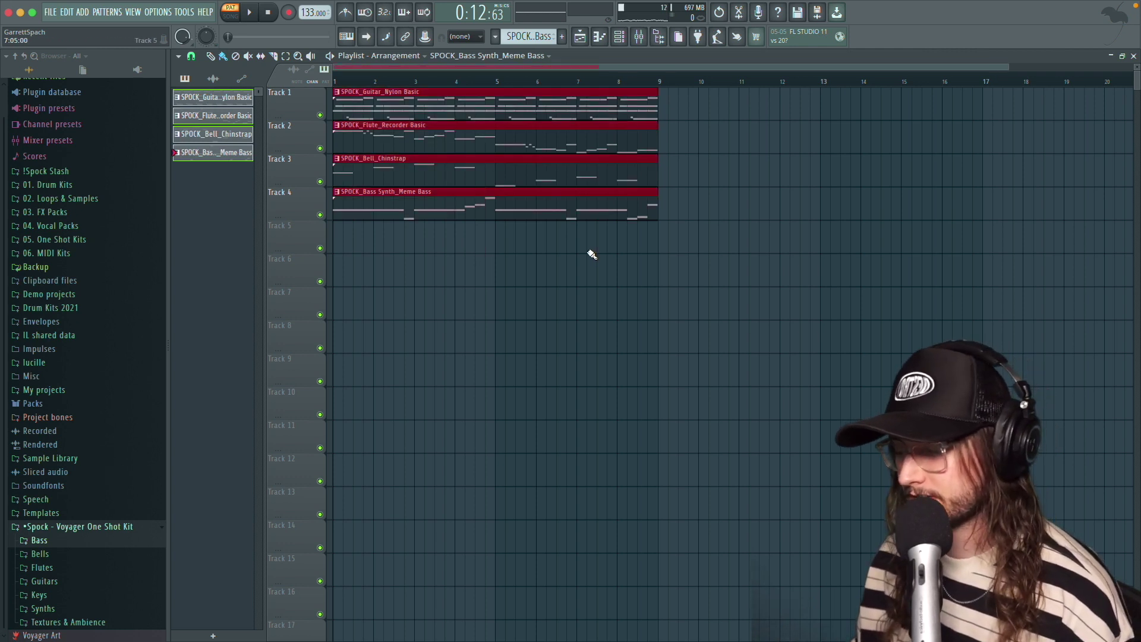
key("ctrl+b")
key("ctrl+b")
key("ctrl+b")
scroll(592, 255, "down", 2)
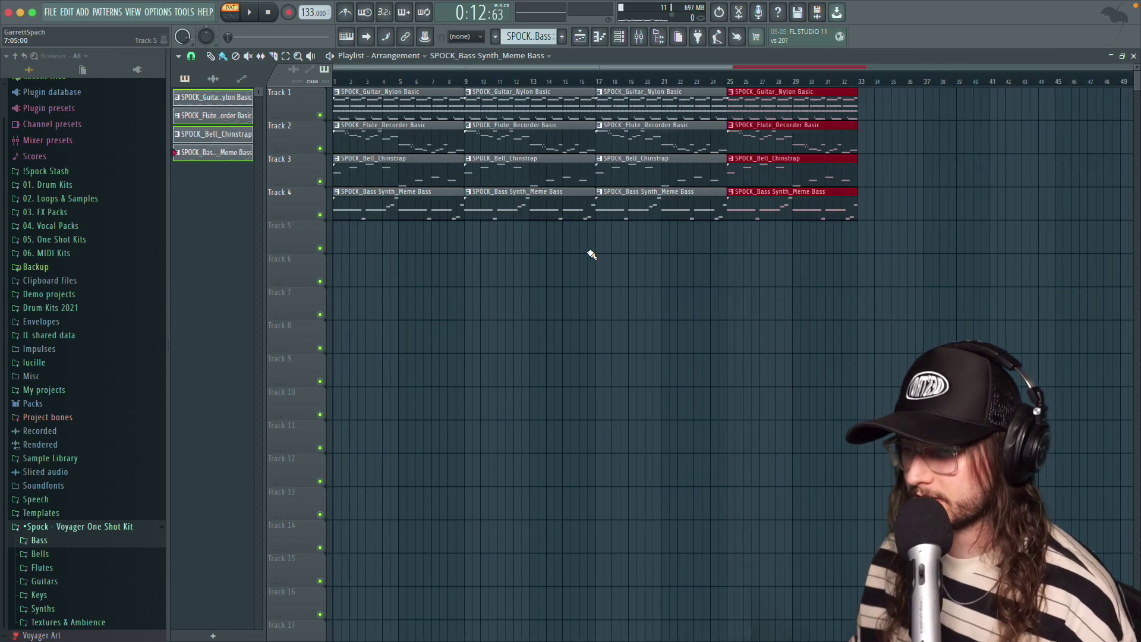
left_click(920, 185)
key("l")
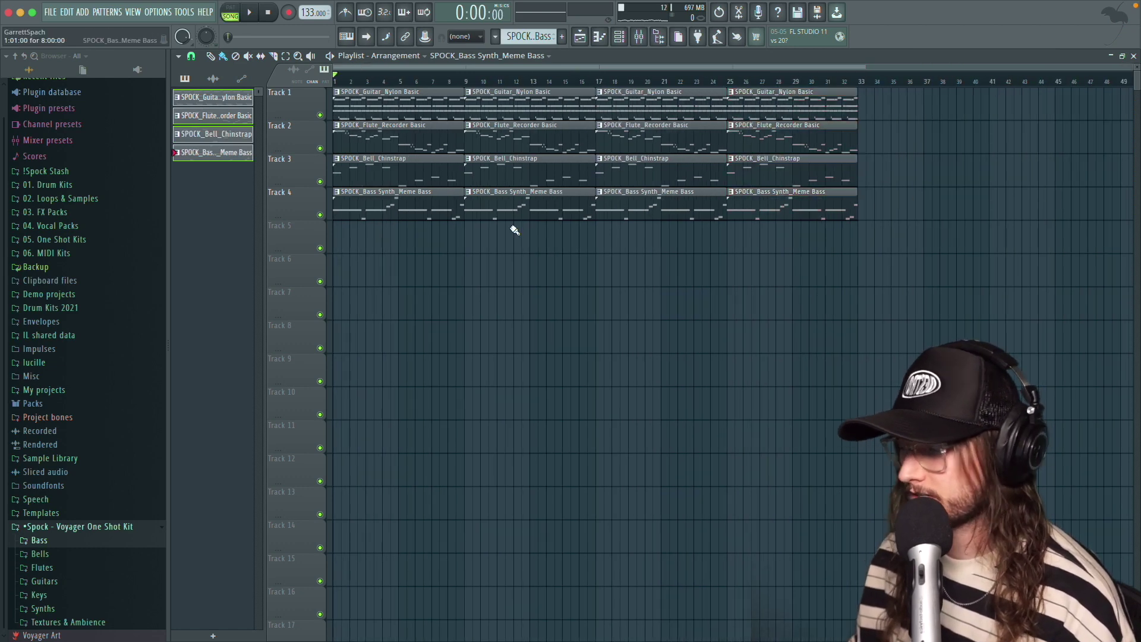
- Add SPOCK_Ambience_Bedside Crickets from the Textures & Ambience folder to playlist track 5 at bar 1
left_click(70, 622)
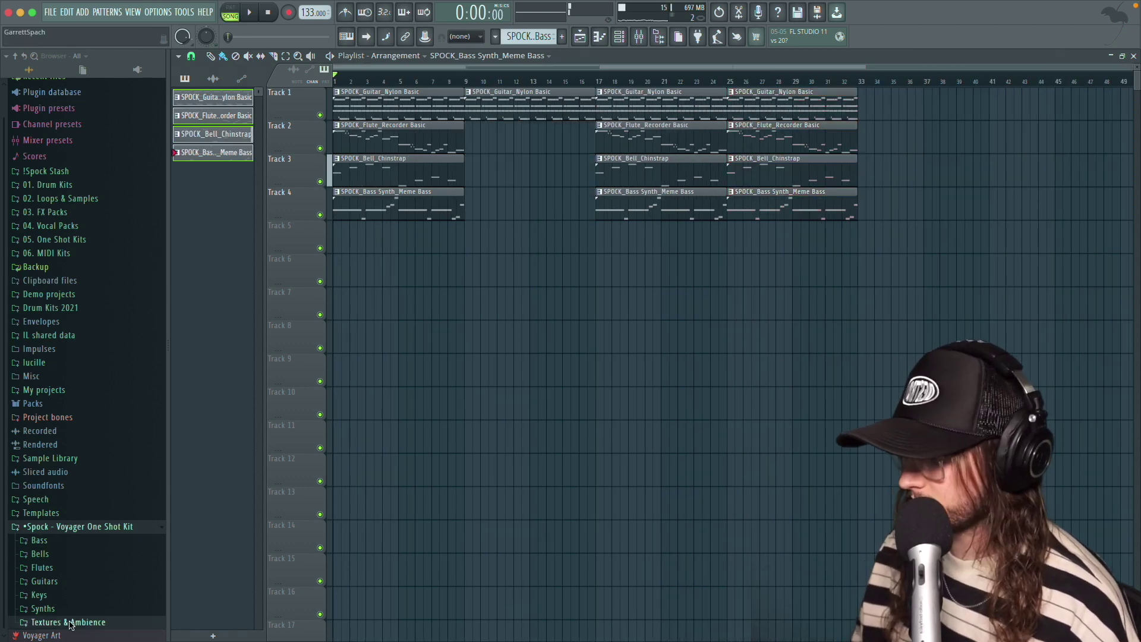
scroll(87, 558, "down", 5)
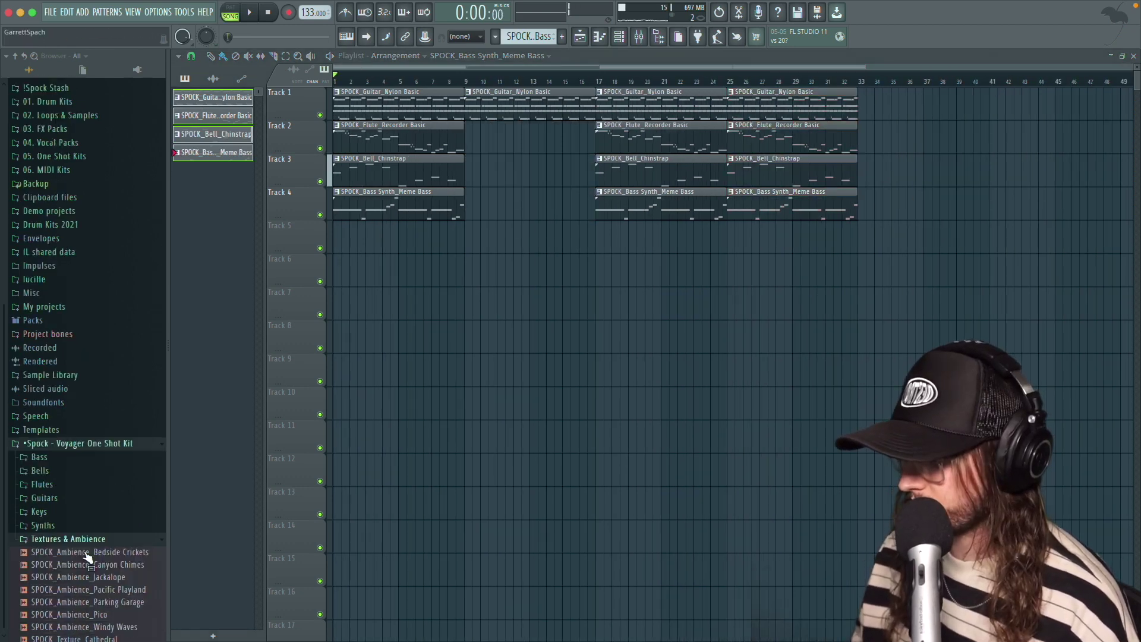
left_click_drag(131, 461, 133, 470)
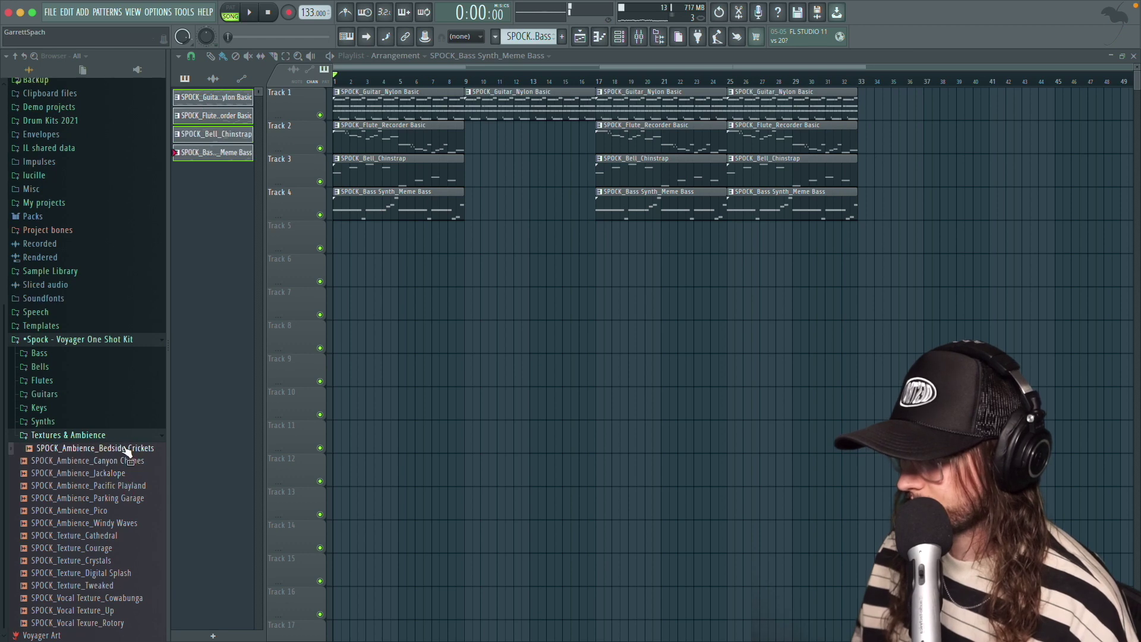
left_click_drag(335, 246, 337, 246)
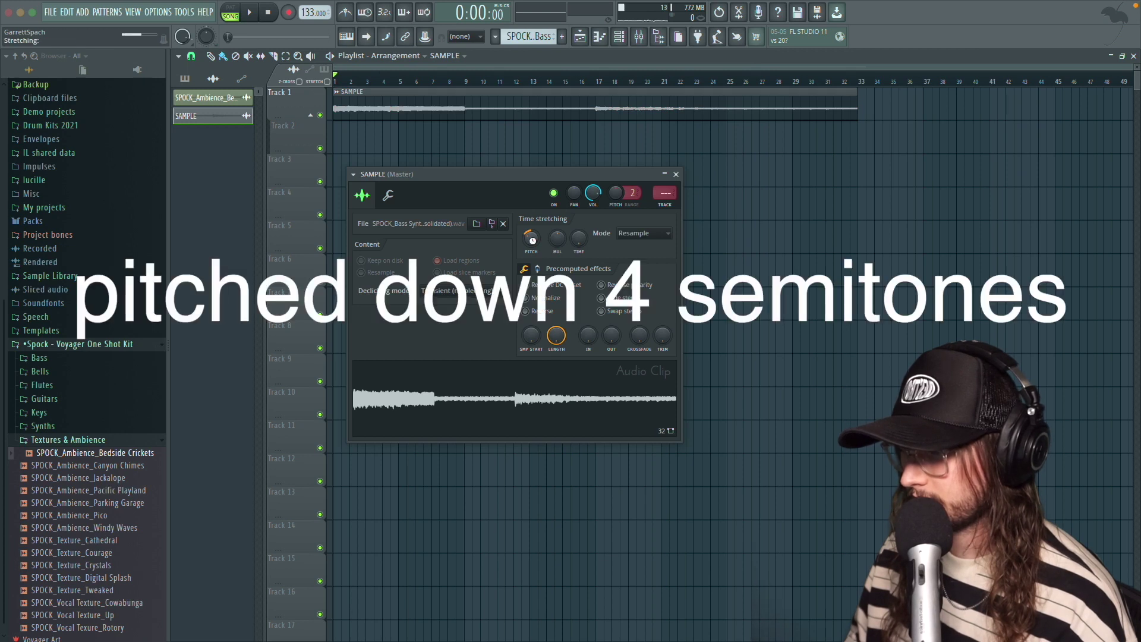
- Play the pitched-down SAMPLE audio clip and lower its channel volume
key("space")
left_click_drag(593, 193, 594, 209)
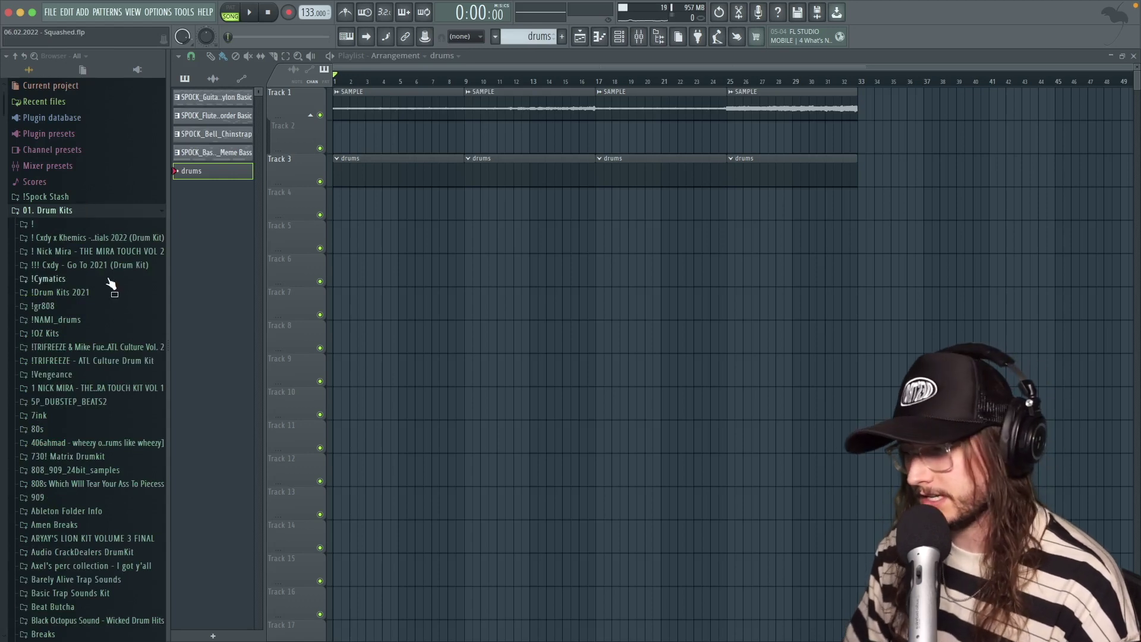
- Add Hi Hat [Corrupt] from the ATL Culture Vol. 2 kit's Hi Hats folder as a channel and open its piano roll
left_click(125, 349)
scroll(122, 357, "down", 5)
right_click(266, 315)
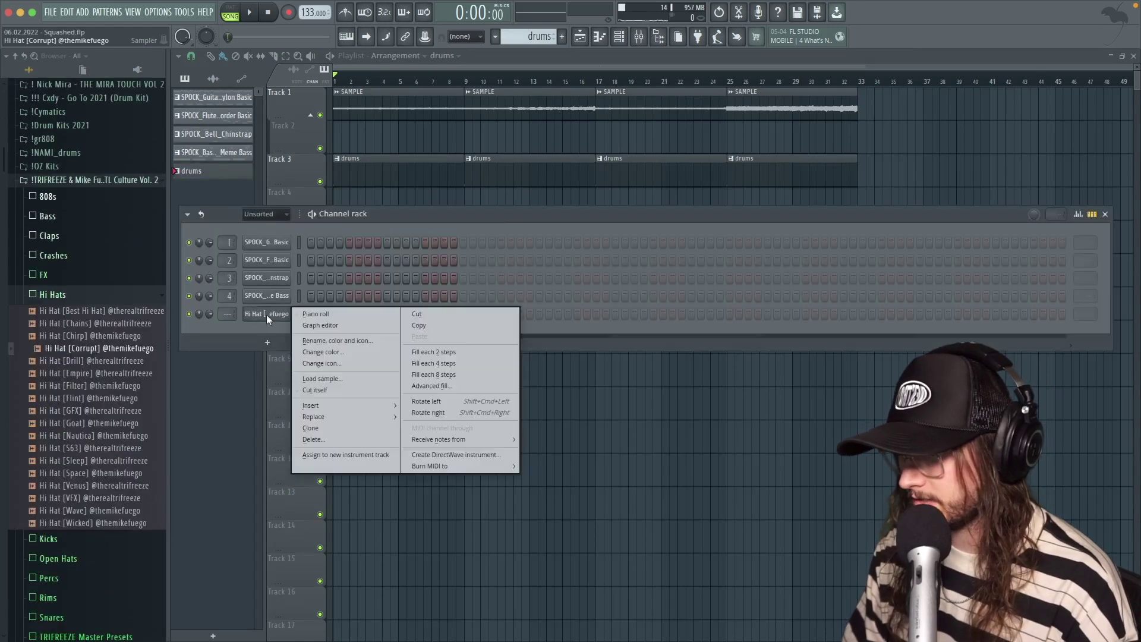
left_click(318, 313)
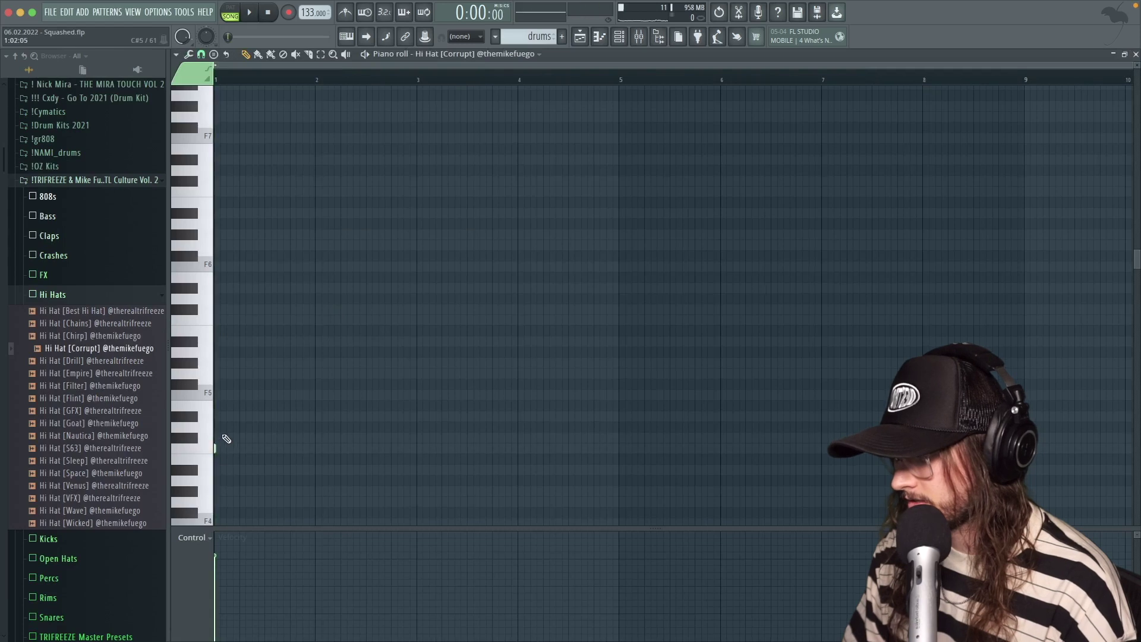
- Change the note snap and draw the first four hi-hat hits on C5 in bar 1, auditioning the rhythm
scroll(227, 439, "up", 3)
left_click(201, 54)
left_click(217, 226)
left_click(231, 449)
key("space")
key("space")
left_click(266, 449)
key("space")
key("space")
left_click(284, 449)
key("space")
key("space")
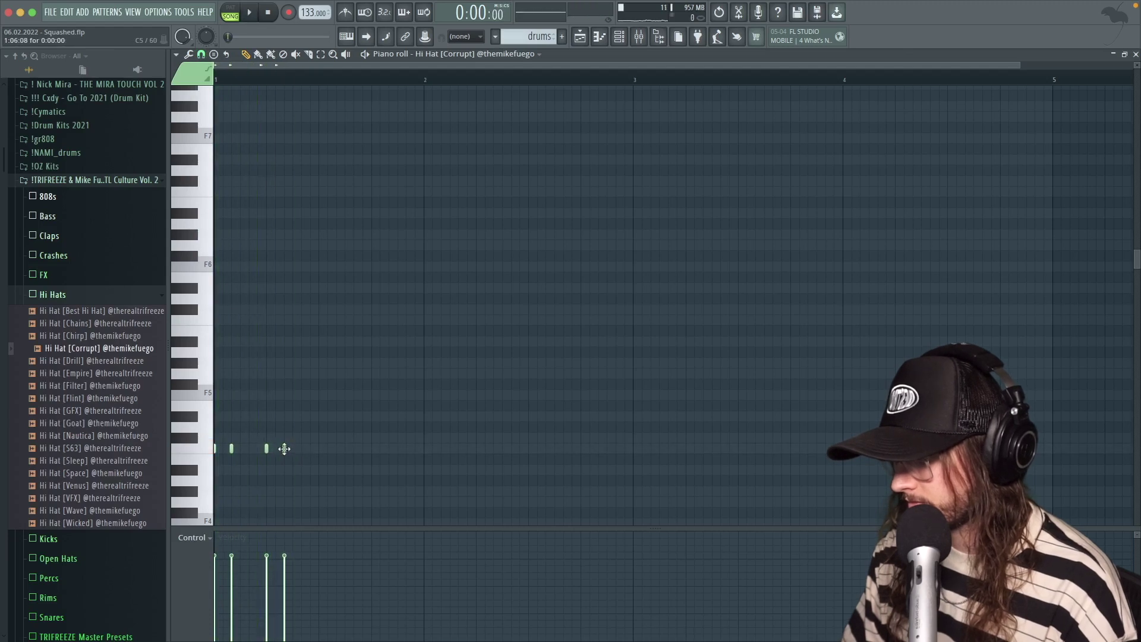
- Replace the fourth hi-hat note in bar 1 with one placed slightly further along and play the result
key("space")
key("space")
left_click(293, 450)
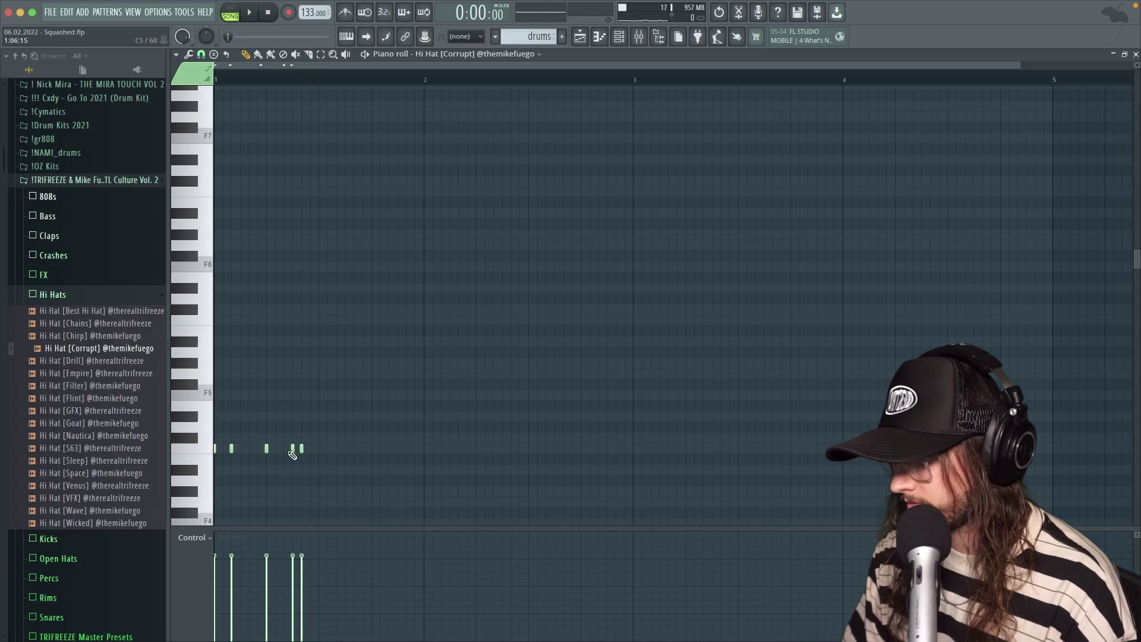
key("space")
key("space")
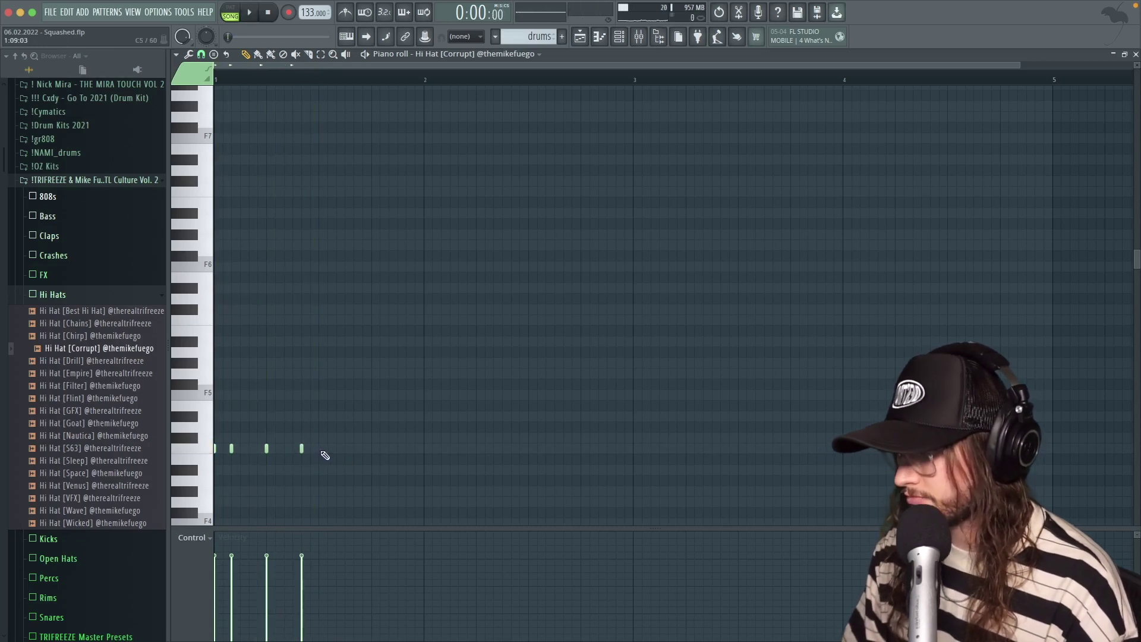
key("space")
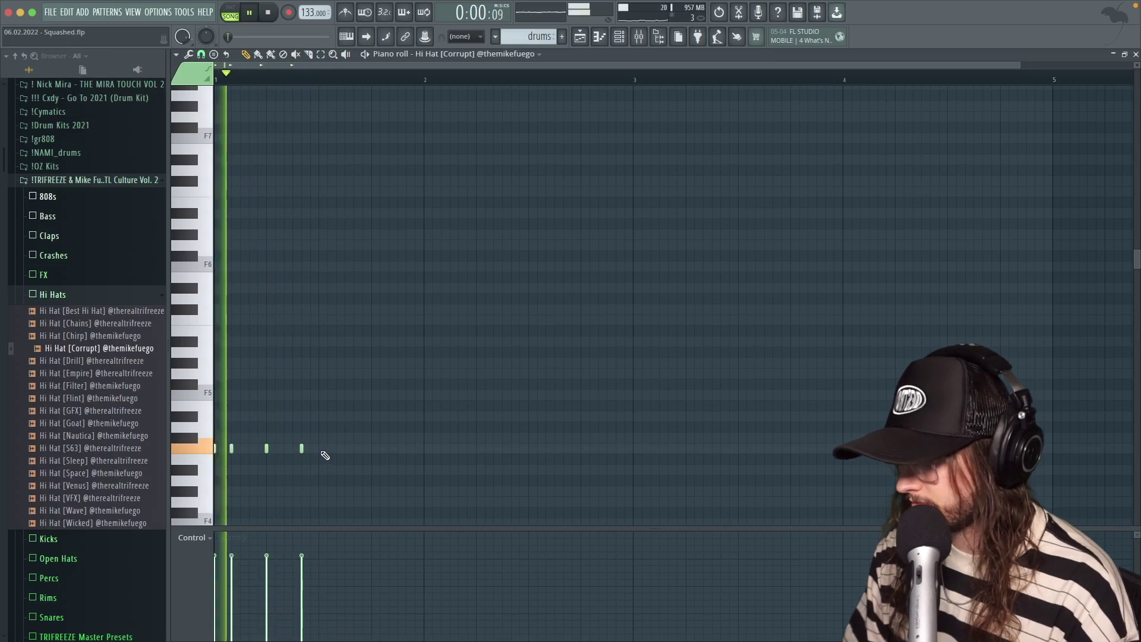
key("space")
- Duplicate the hi-hat phrase to fill four bars and lower selected note velocities for variation
key("super+b")
key("space")
key("space")
left_click(232, 567)
key("space")
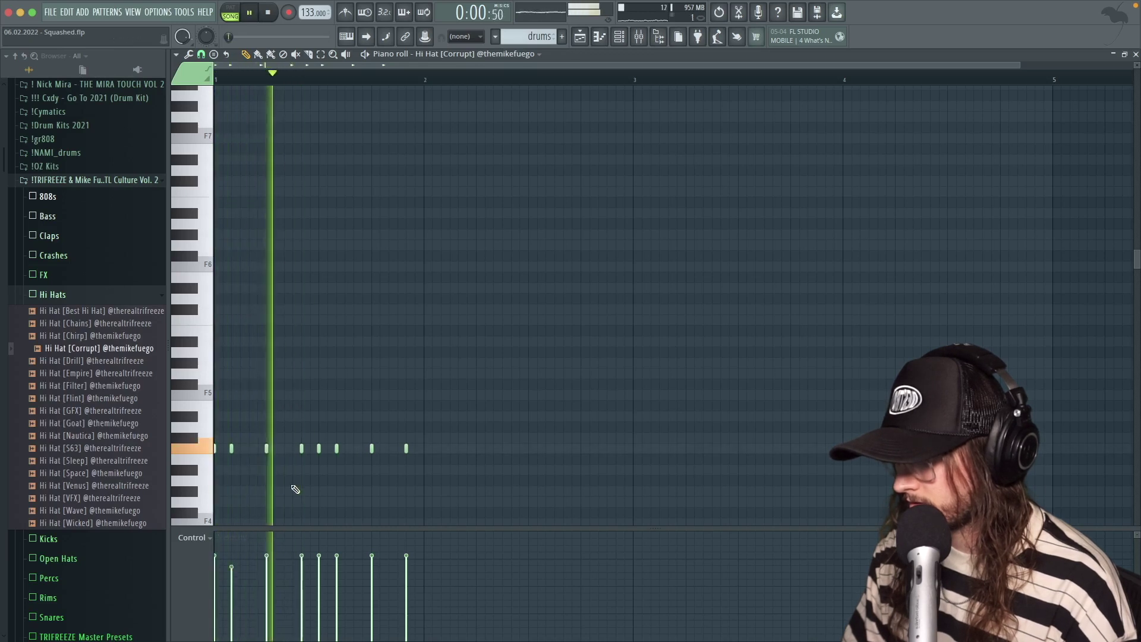
key("space")
key("space")
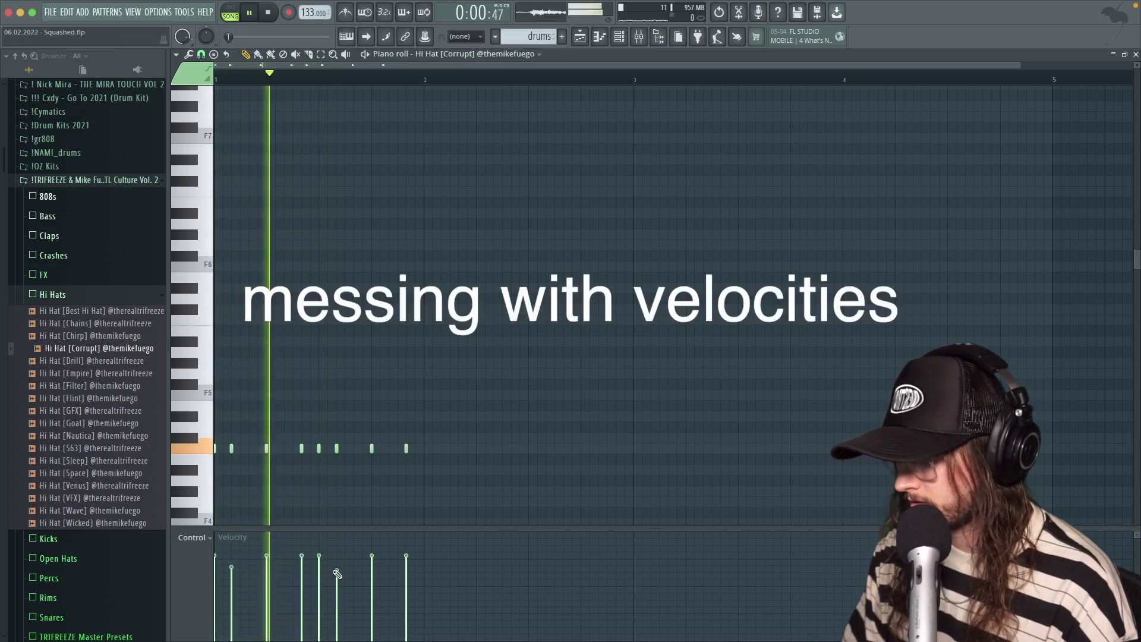
key("space")
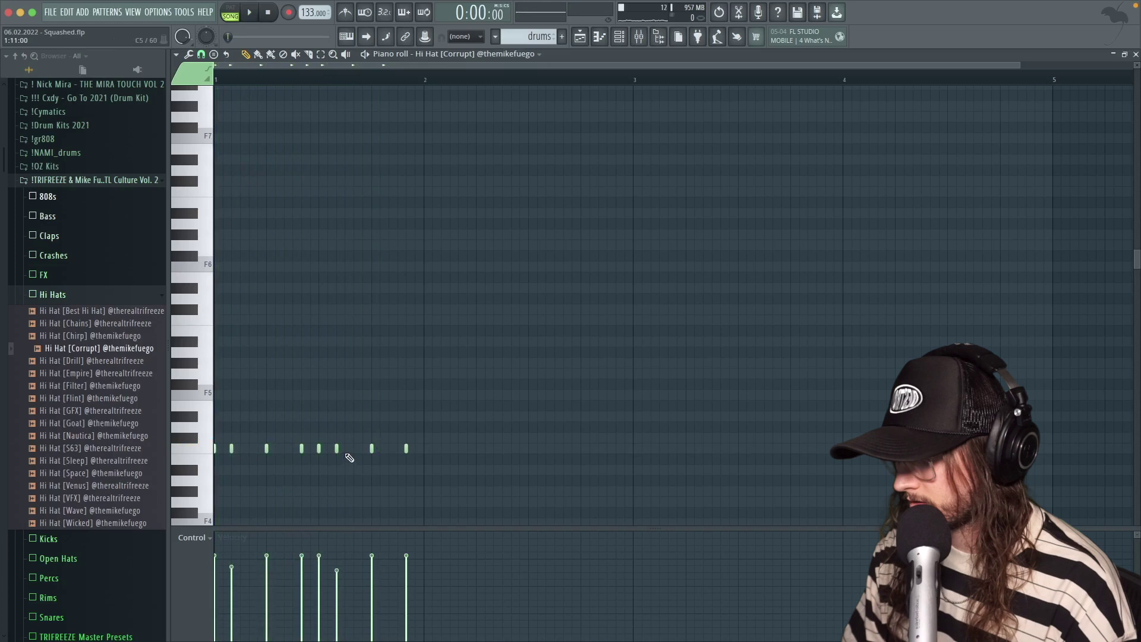
key("space")
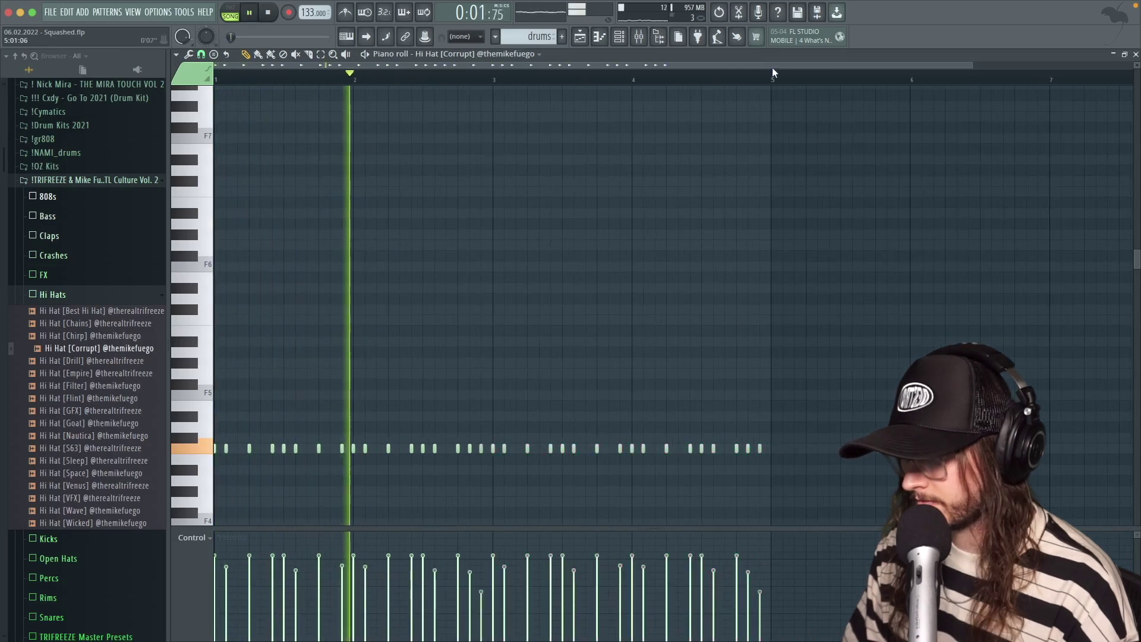
left_click_drag(772, 74, 306, 107)
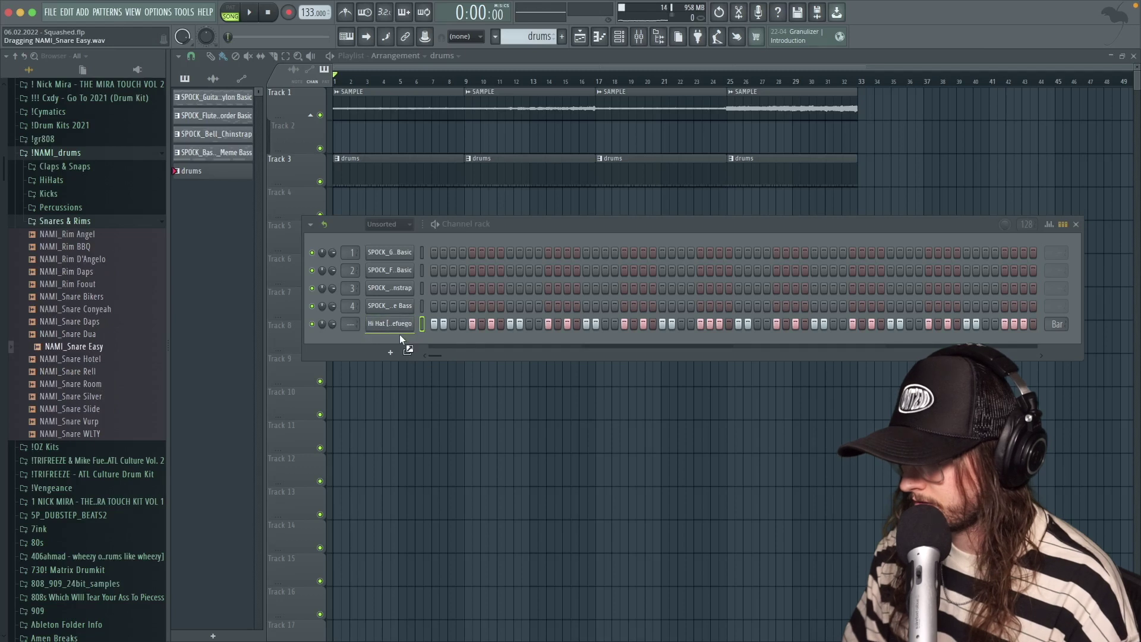
- Add NAMI_Snare Easy as a new channel and place a hit on the ninth step, looped every bar
left_click_drag(400, 330, 399, 335)
key("space")
left_click(510, 343)
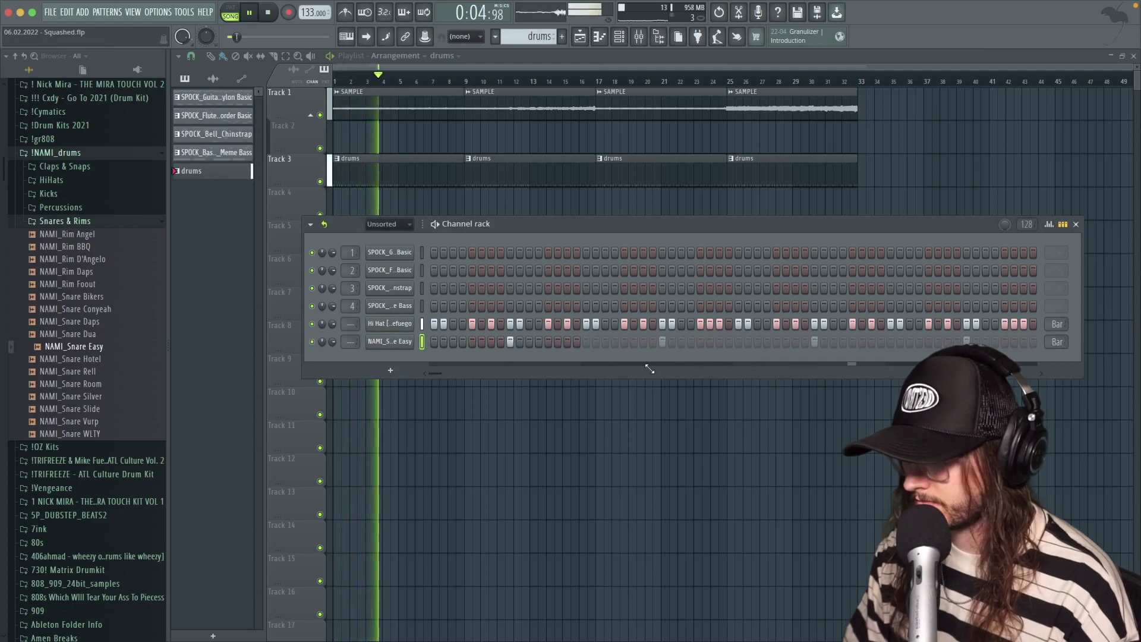
- Add NAMI_Snare Conyeah as a channel and place a single A4 note at the end of bar 4
left_click(101, 312)
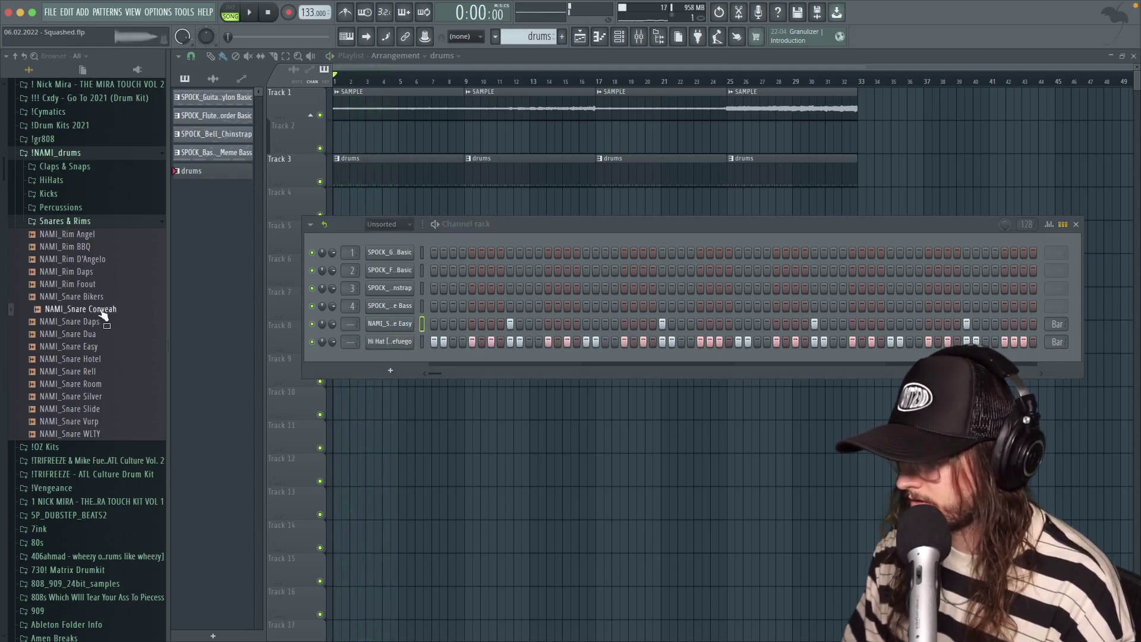
left_click_drag(378, 363, 387, 366)
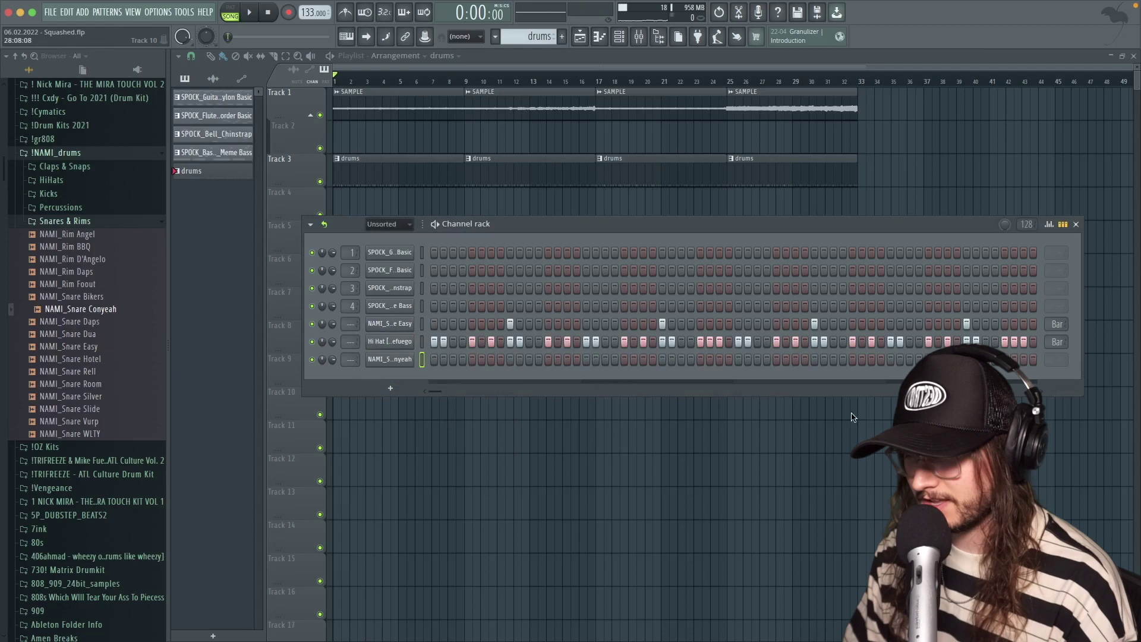
left_click(385, 361)
right_click(394, 363)
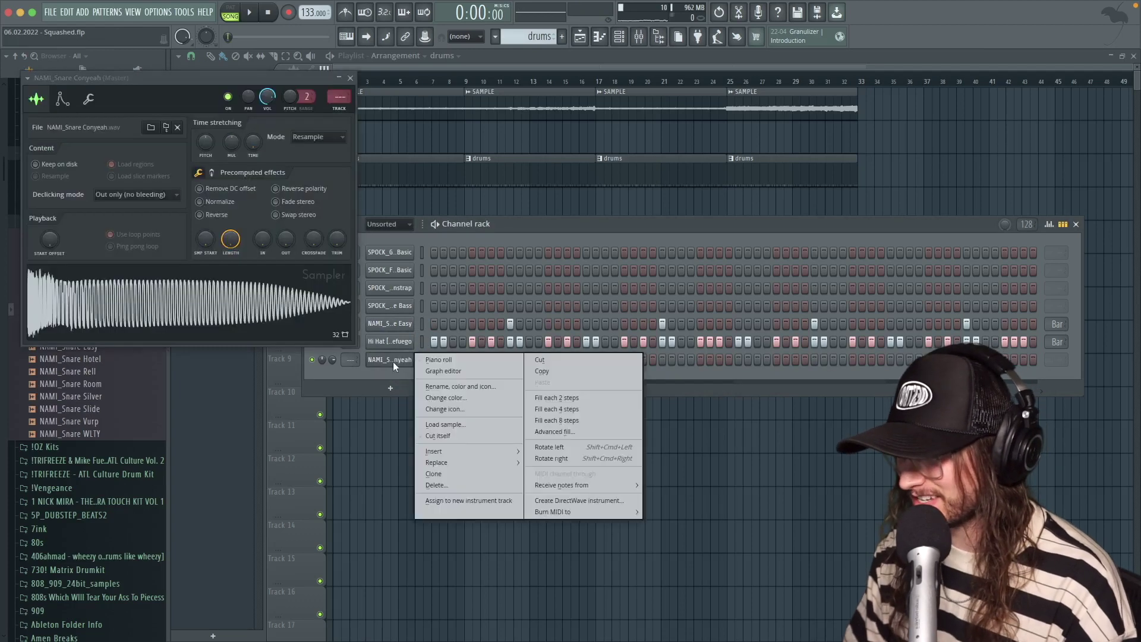
left_click(437, 361)
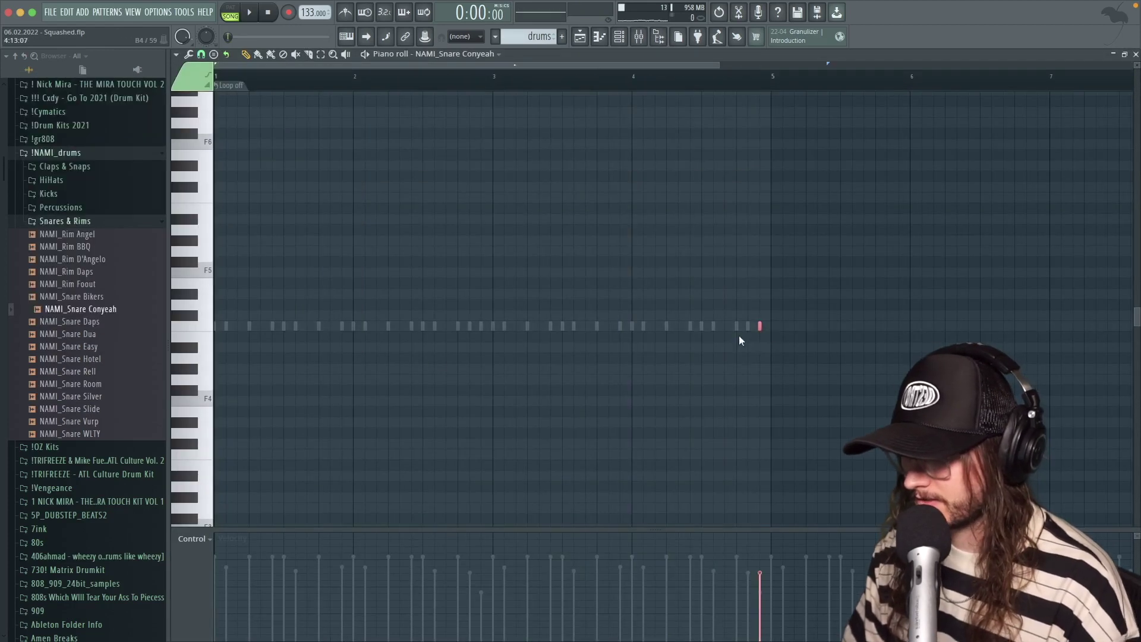
left_click(760, 351)
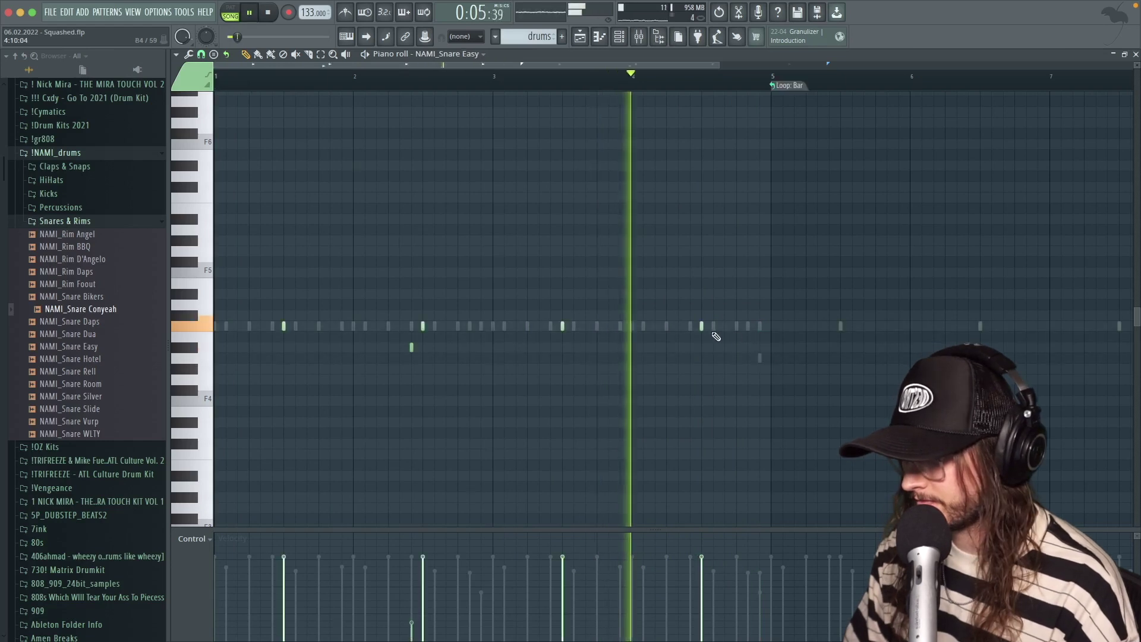
- Add quiet ghost hits to the NAMI_Snare Easy part in bars 2 and 4 and audition them
left_click(714, 328)
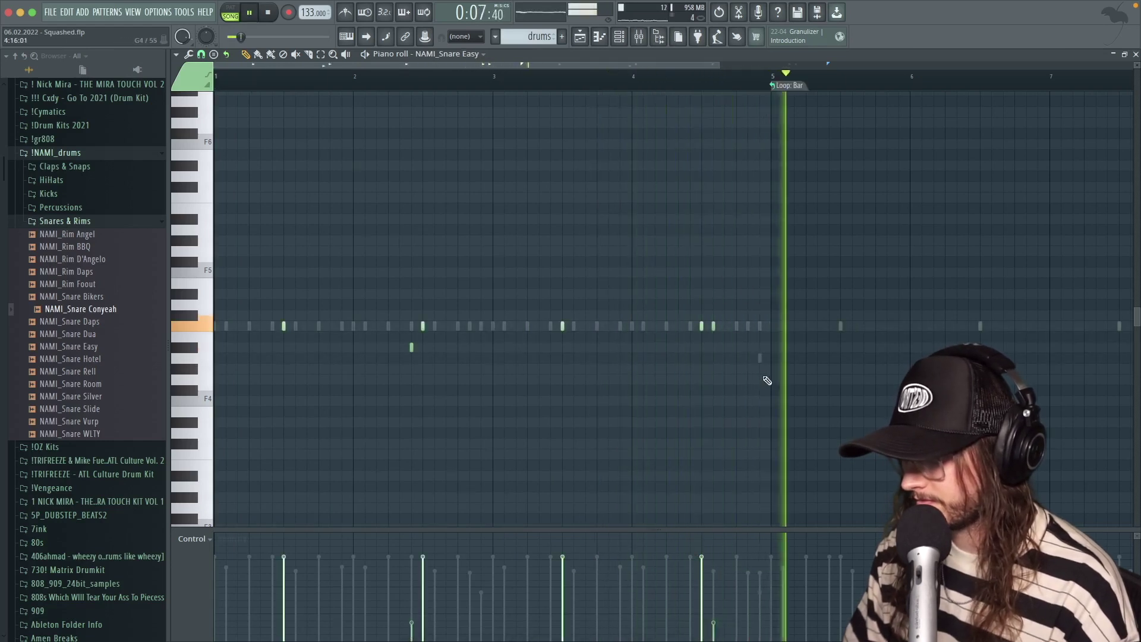
key("space")
left_click(1136, 54)
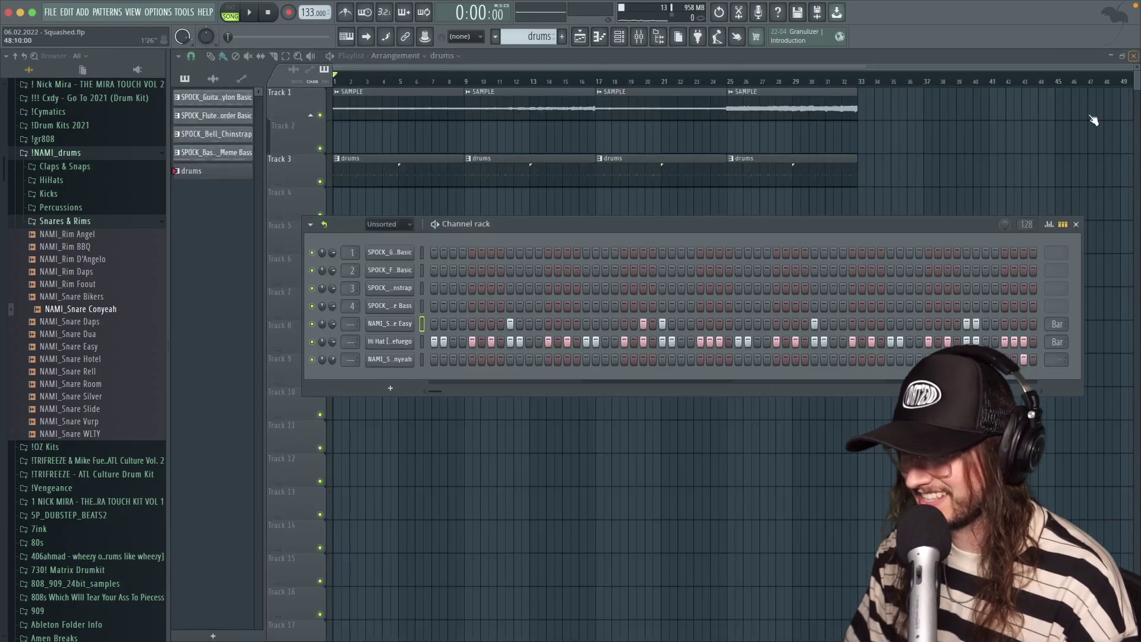
- Raise the NAMI_Snare Conyeah note at the end of bar 4 by an octave and increase the sample's fade-out
right_click(417, 363)
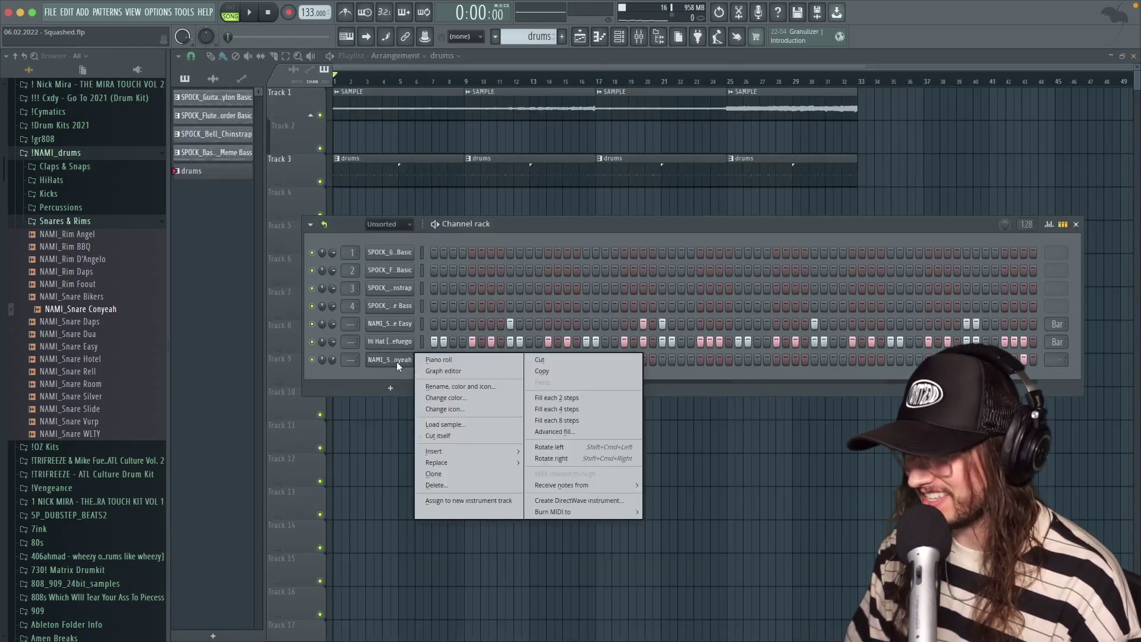
left_click(442, 356)
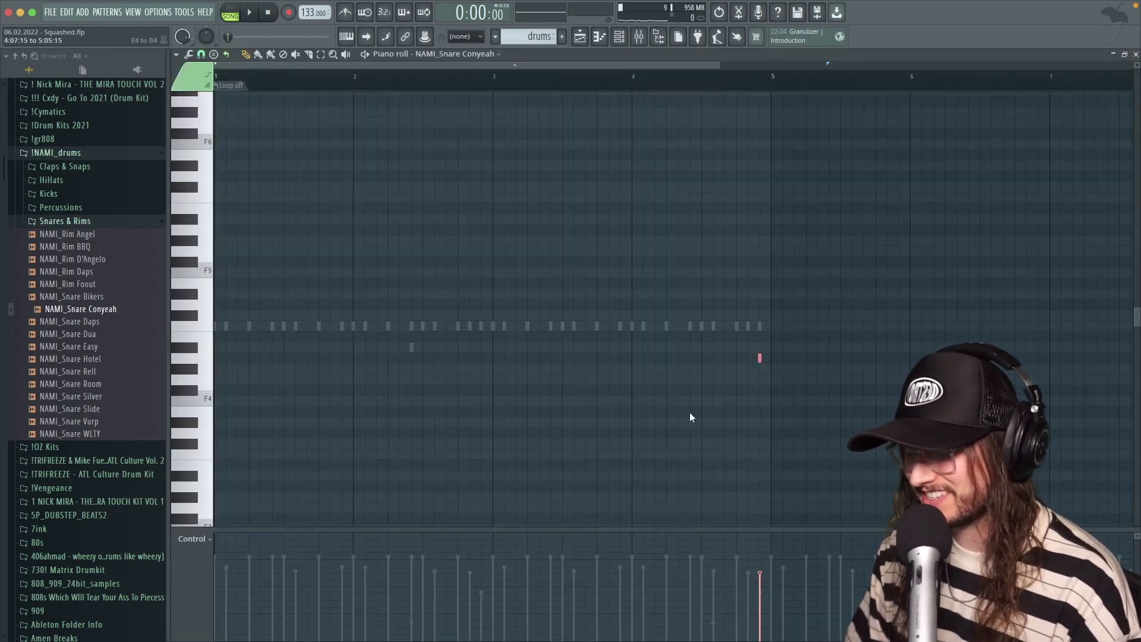
key("ctrl+Up")
key("space")
key("Escape")
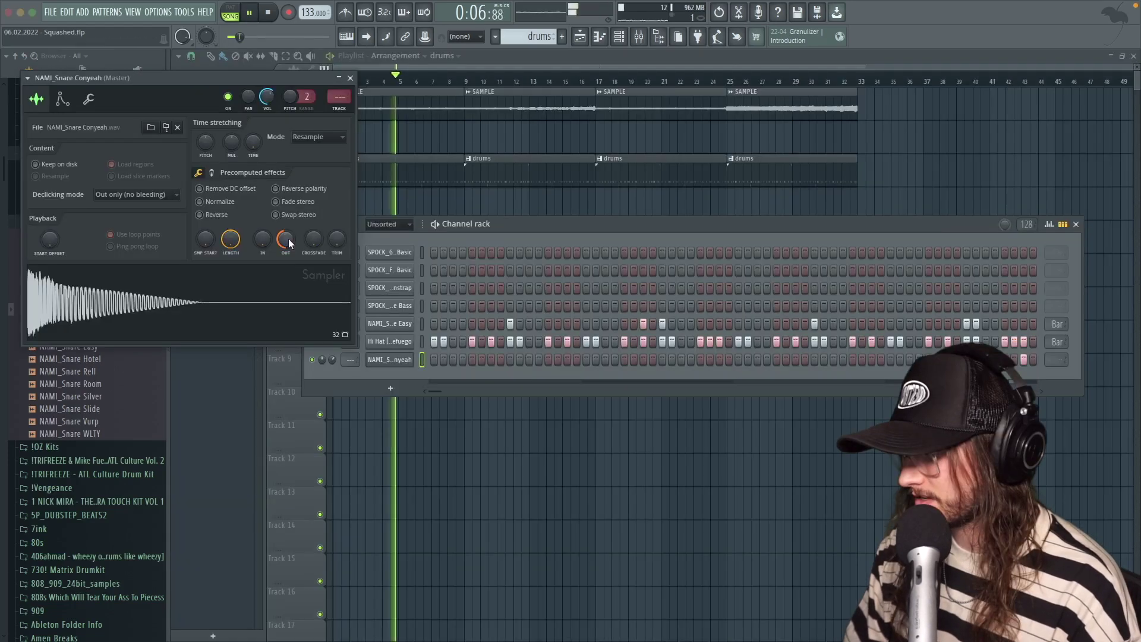
key("space")
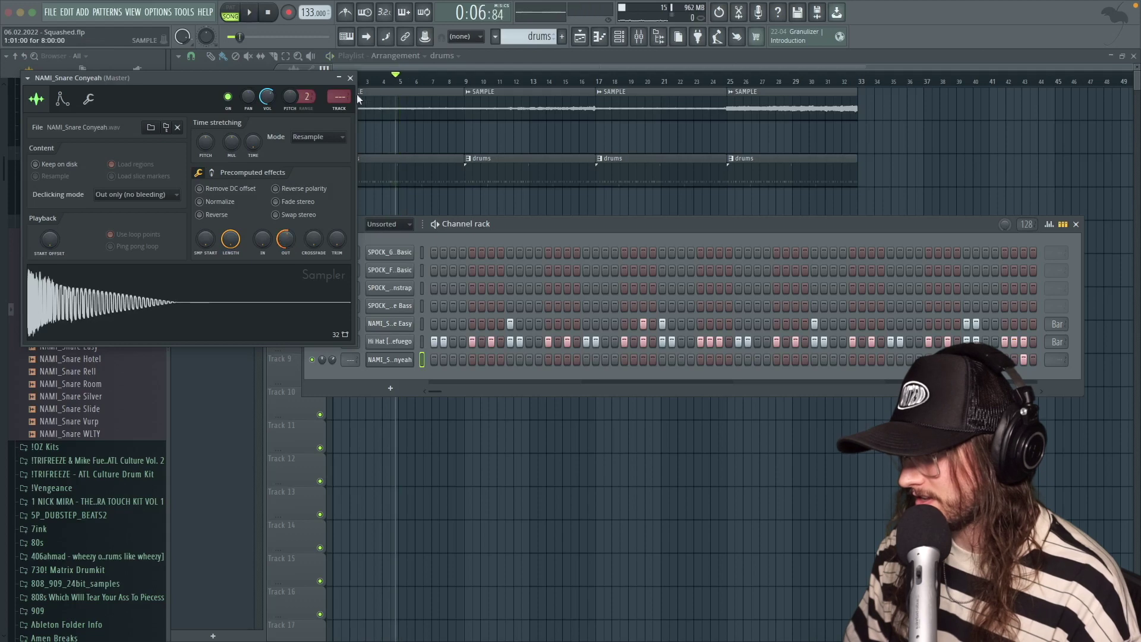
left_click(350, 78)
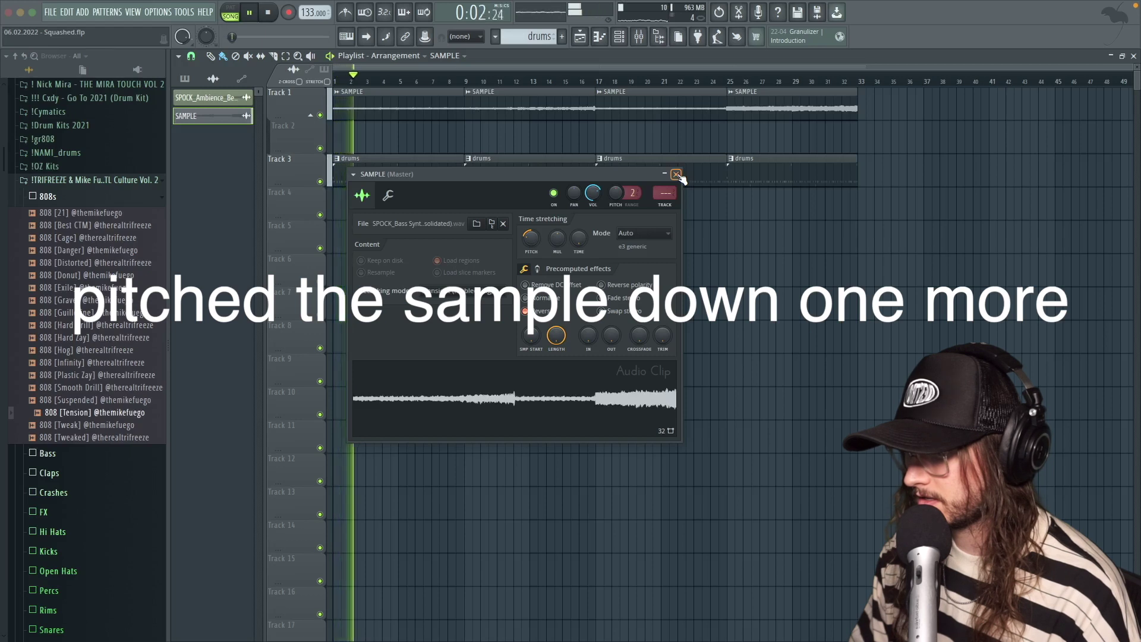
- Lower the SAMPLE audio clip's pitch one step further and close its channel settings
left_click(677, 174)
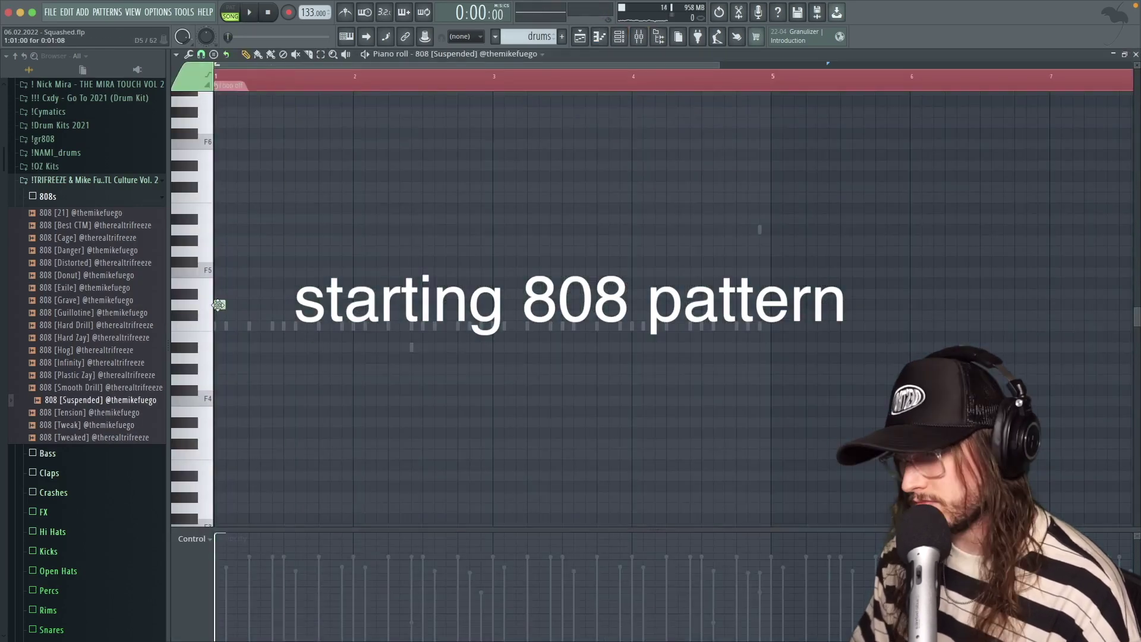
- Draw a four-bar 808 [Suspended] pattern with D5 notes, finishing bar 4 with A#5 and A5
left_click(322, 305)
key("space")
key("space")
key("space")
left_click(496, 305)
left_click(600, 305)
key("space")
left_click(704, 305)
left_click(738, 224)
left_click(763, 230)
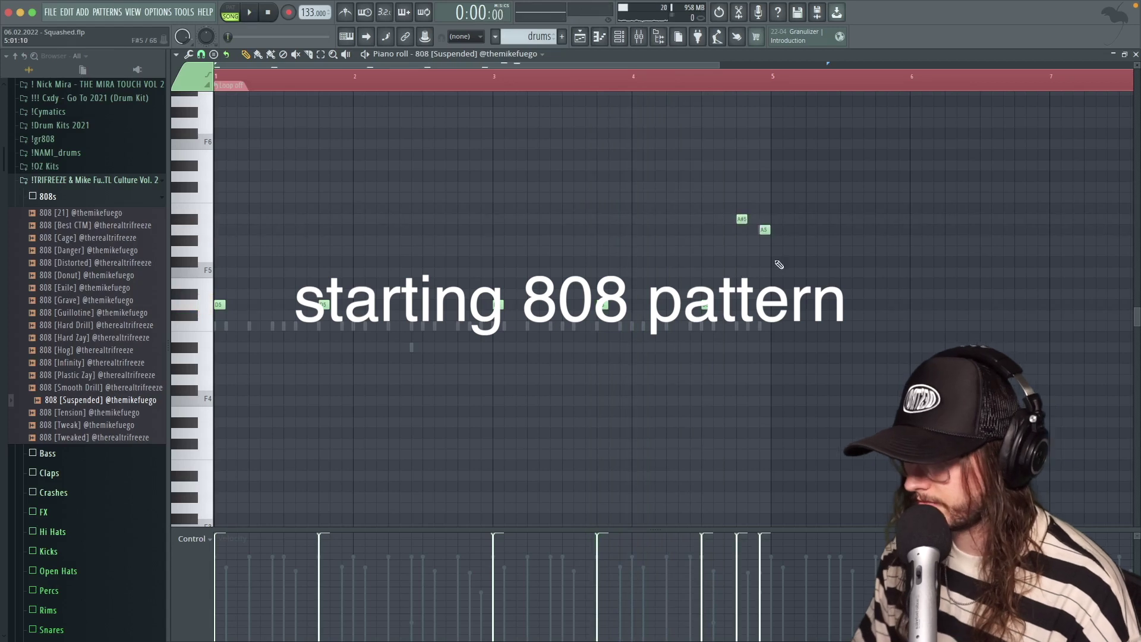
- Retime the closing 808 notes in bar 4, with a three-note A#5 roll followed by an earlier A5
scroll(778, 262, "up", 3)
left_click_drag(756, 230, 738, 230)
left_click(610, 77)
key("space")
key("space")
left_click_drag(660, 305, 699, 305)
key("space")
key("space")
scroll(818, 252, "up", 4)
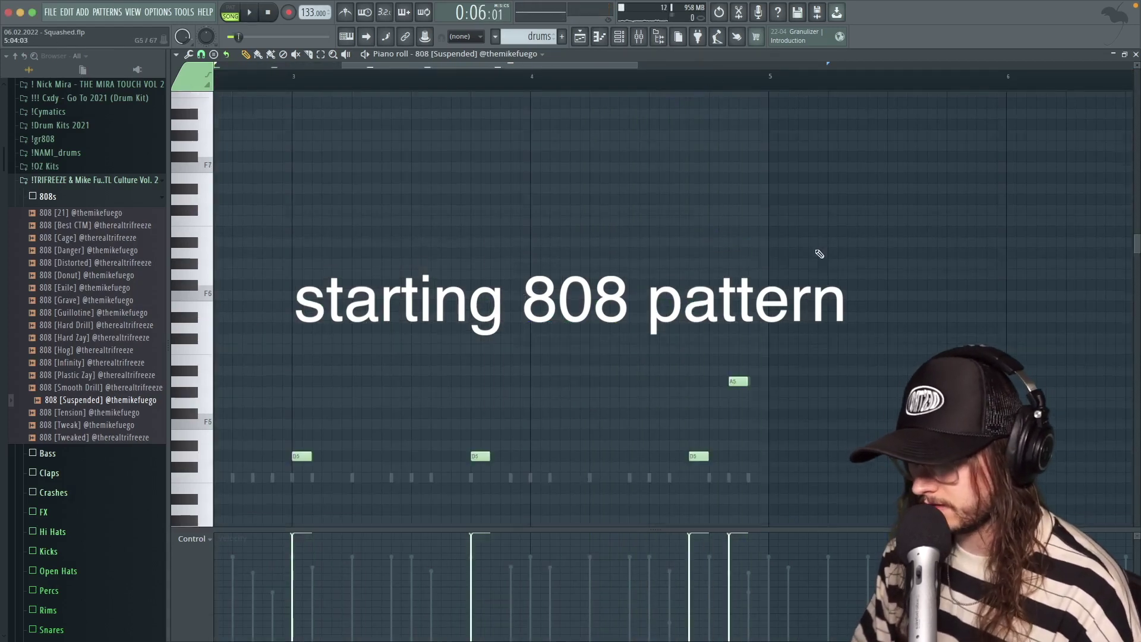
scroll(818, 252, "down", 3)
scroll(814, 252, "up", 3)
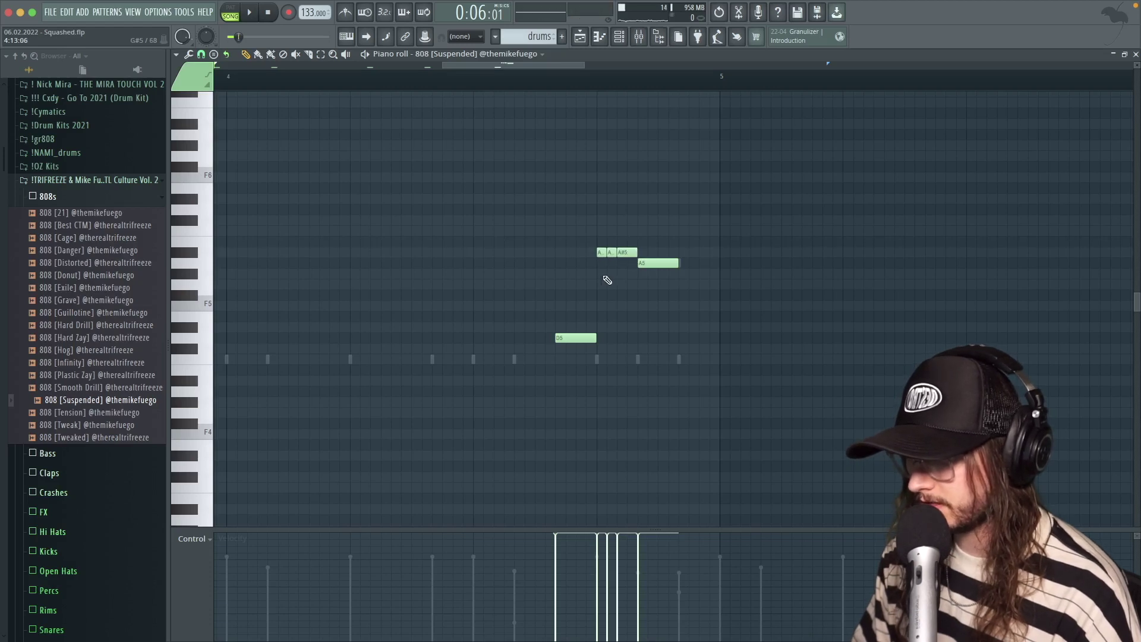
- Give the three A#5 roll notes rising velocities and play back the end of bar 4
left_click_drag(595, 270, 624, 254)
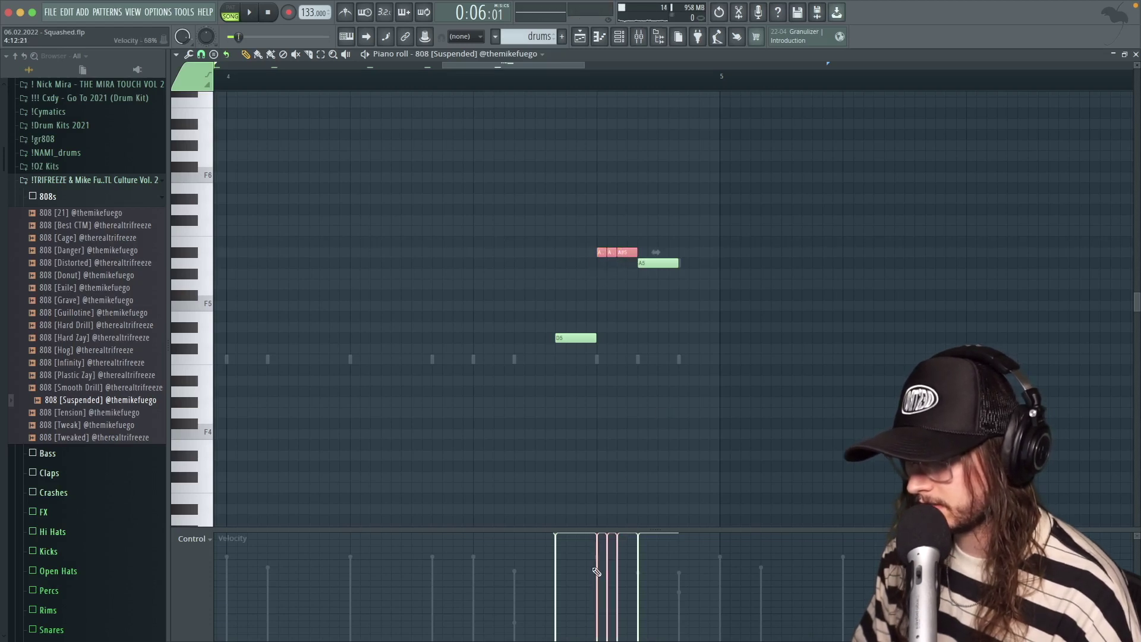
key("space")
left_click(667, 408, "super")
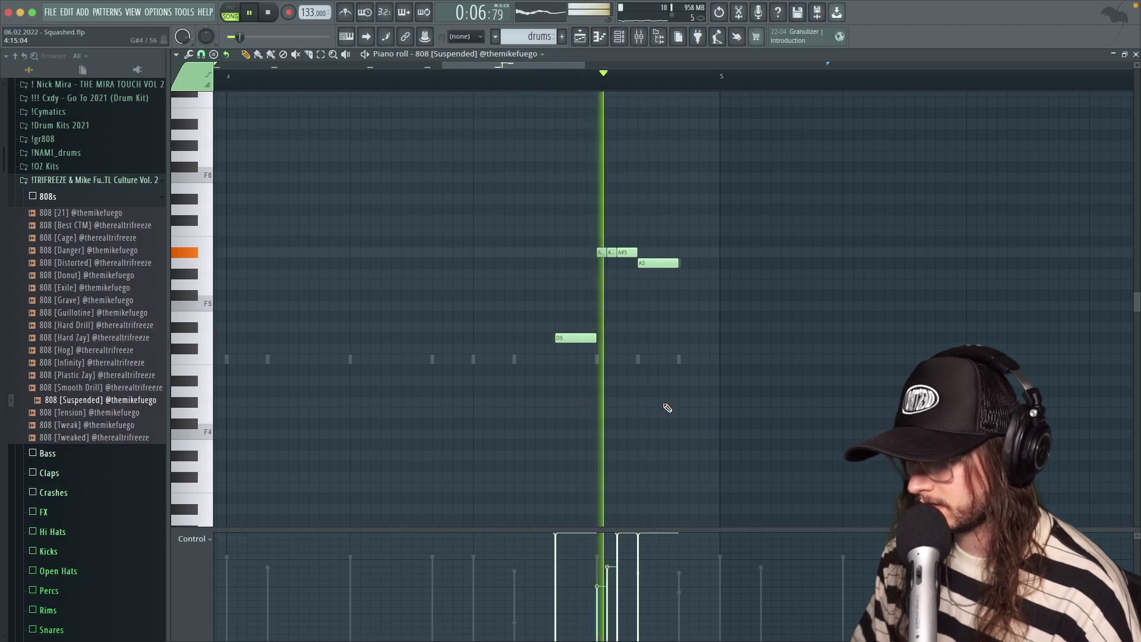
key("space")
- Select all D5 notes of the 808 and apply legato so each one sustains until the following note
scroll(654, 428, "down", 5)
scroll(675, 389, "up", 1)
left_click_drag(664, 371, 196, 390)
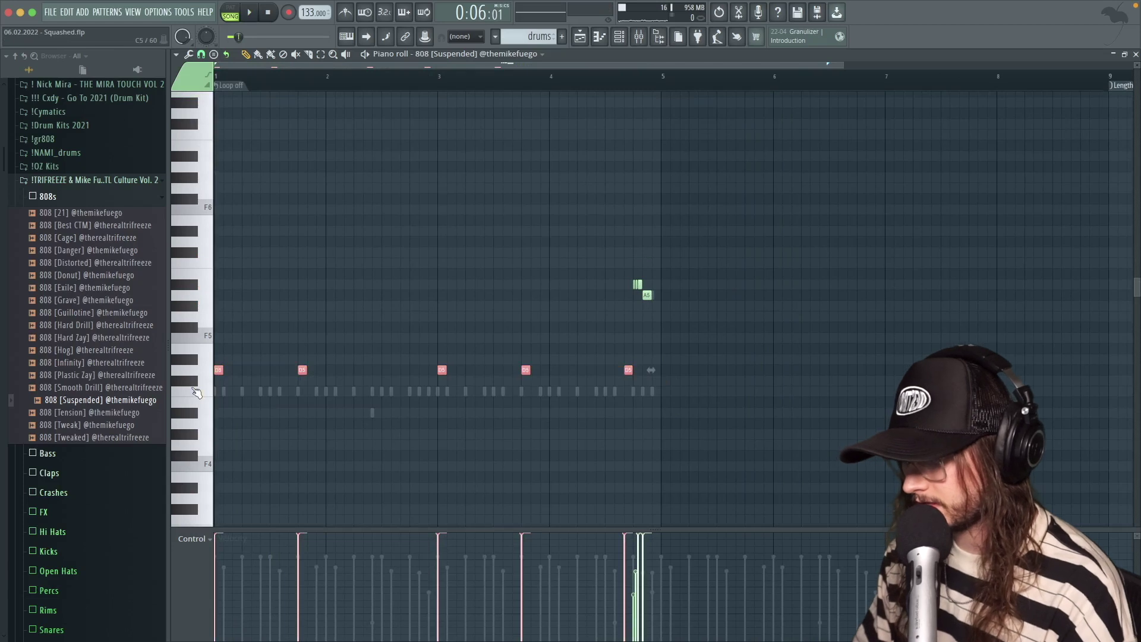
key("alt+l")
left_click(613, 384)
left_click(970, 337)
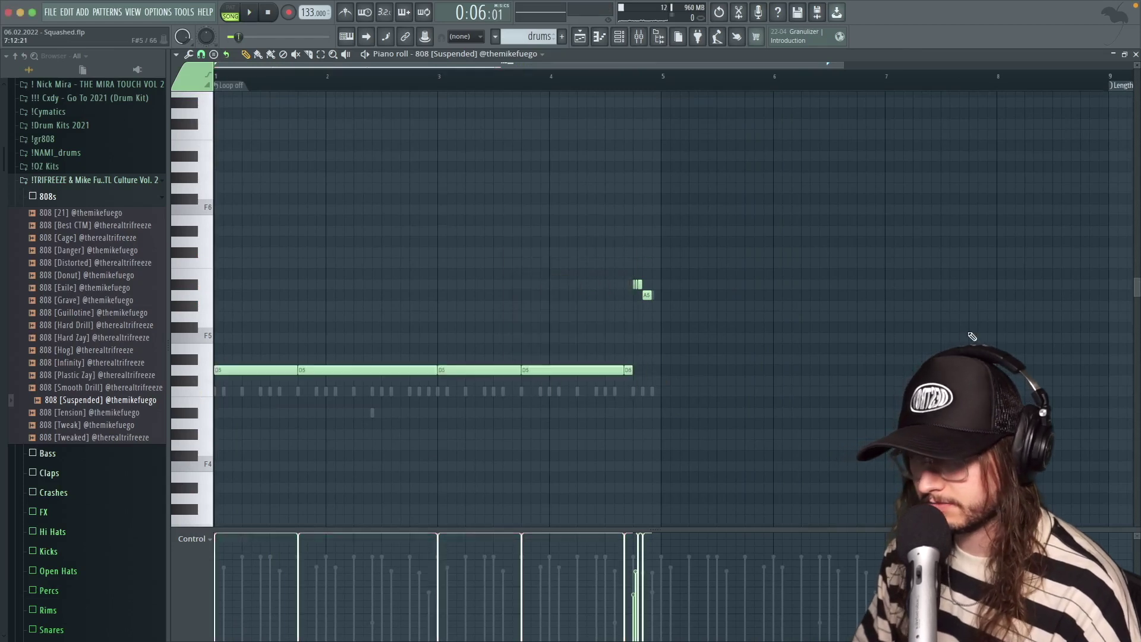
left_click(1135, 54)
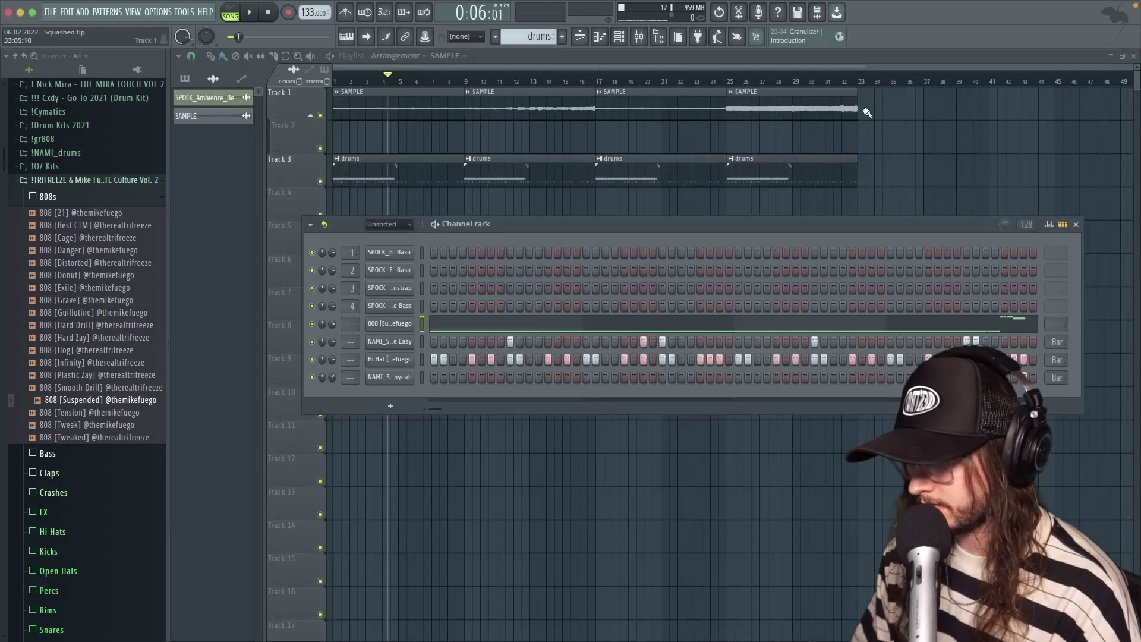
- Rework the 808 in bars 7 and 8 with shorter D5 notes, including a quick three-note roll at bar 7's start, and play it back
left_click(390, 324)
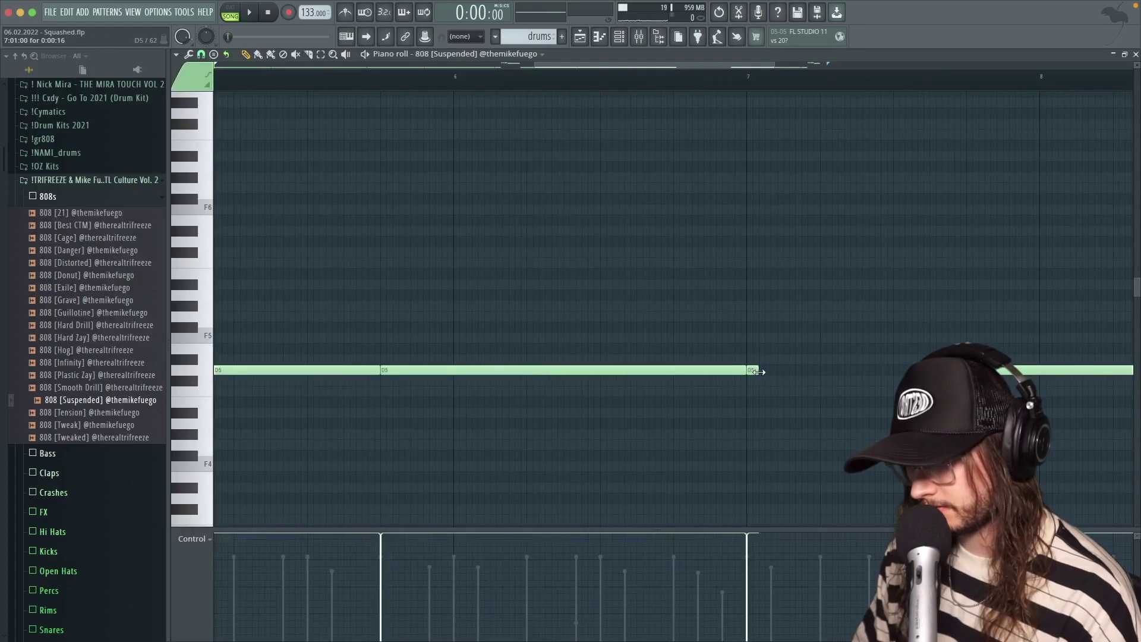
scroll(758, 373, "up", 3)
left_click_drag(771, 371, 844, 370)
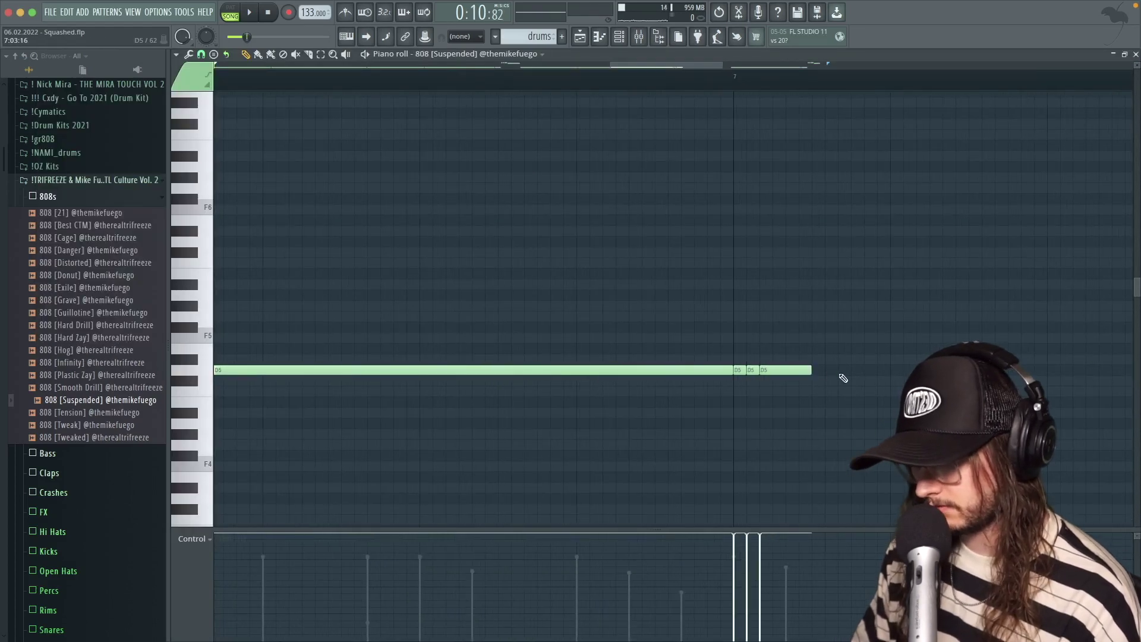
left_click(830, 372)
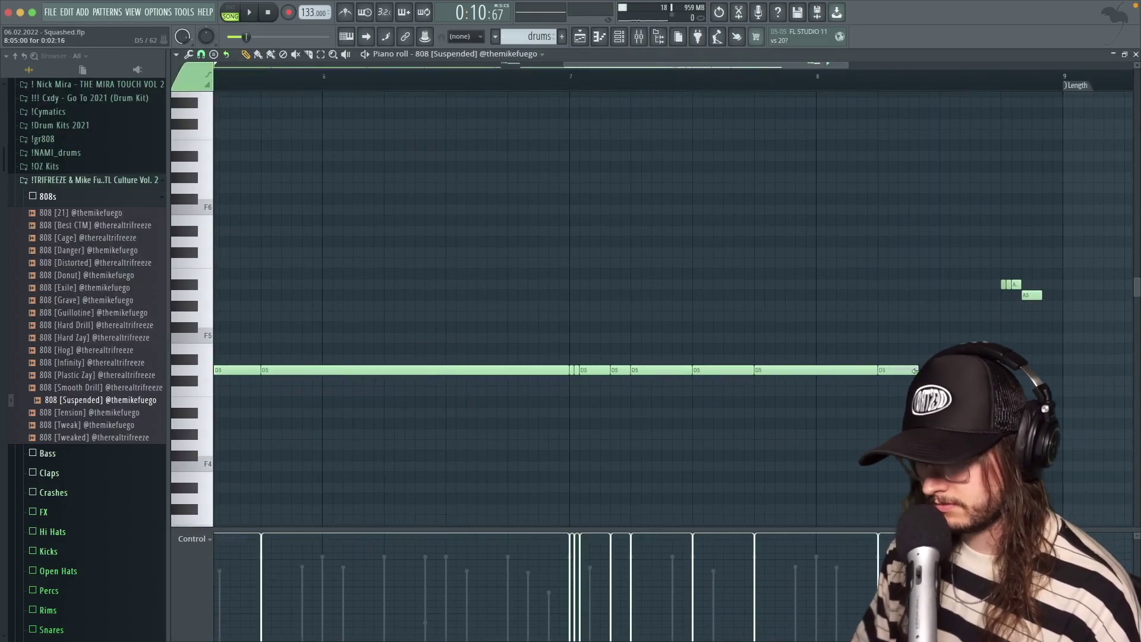
key("space")
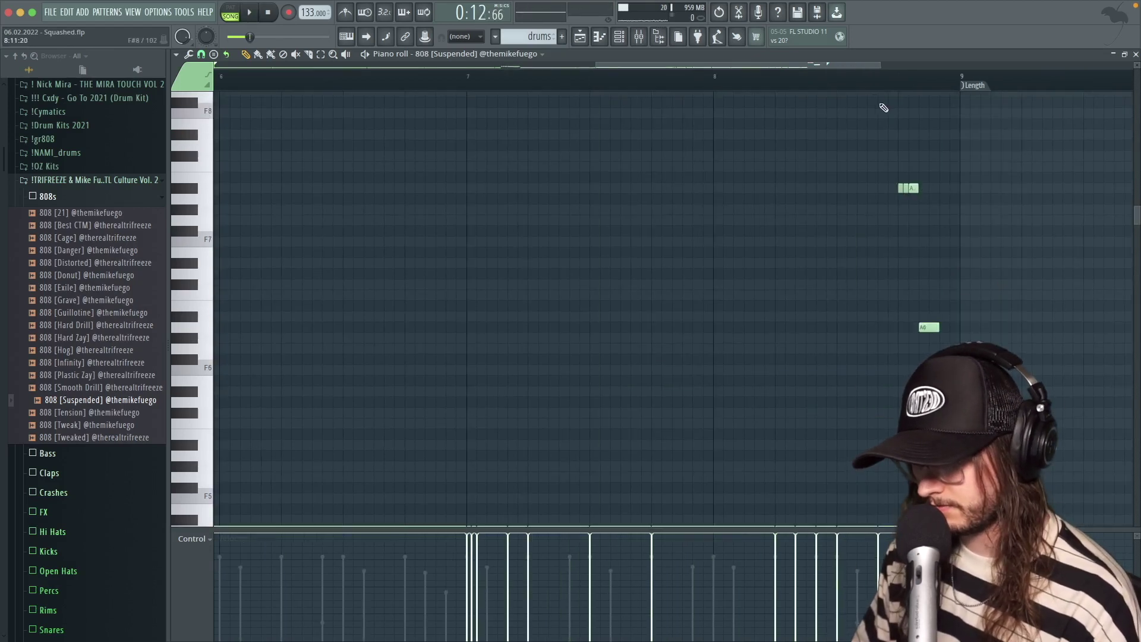
key("space")
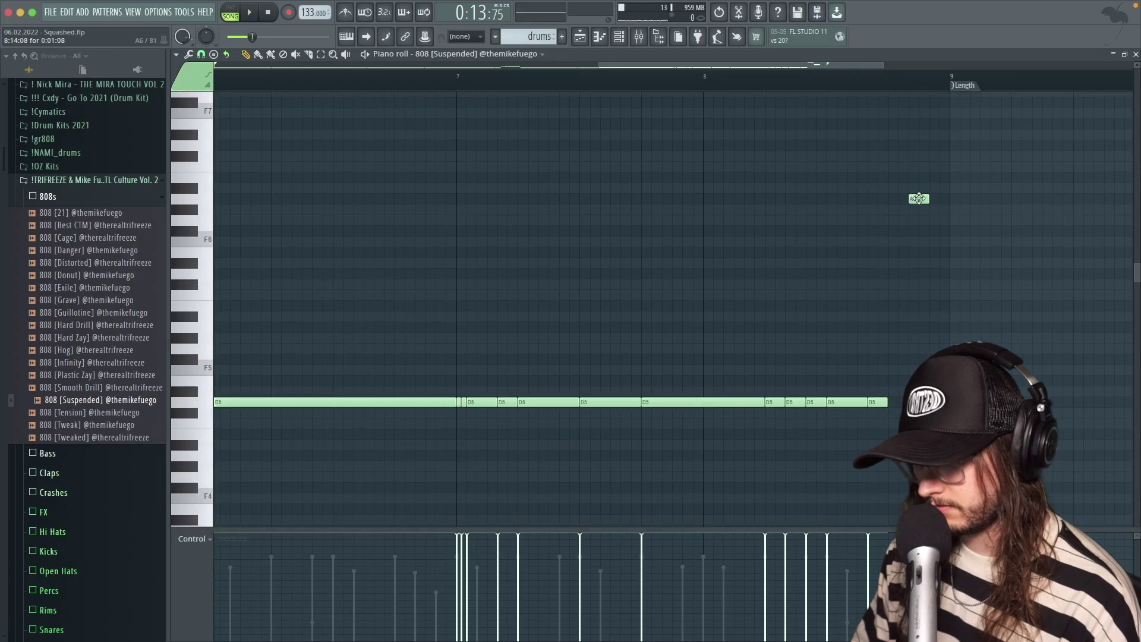
- Extend the closing A6 808 note to the end of bar 8, add a D6 slide note beneath it, and audition the slide
left_click_drag(925, 200, 957, 201)
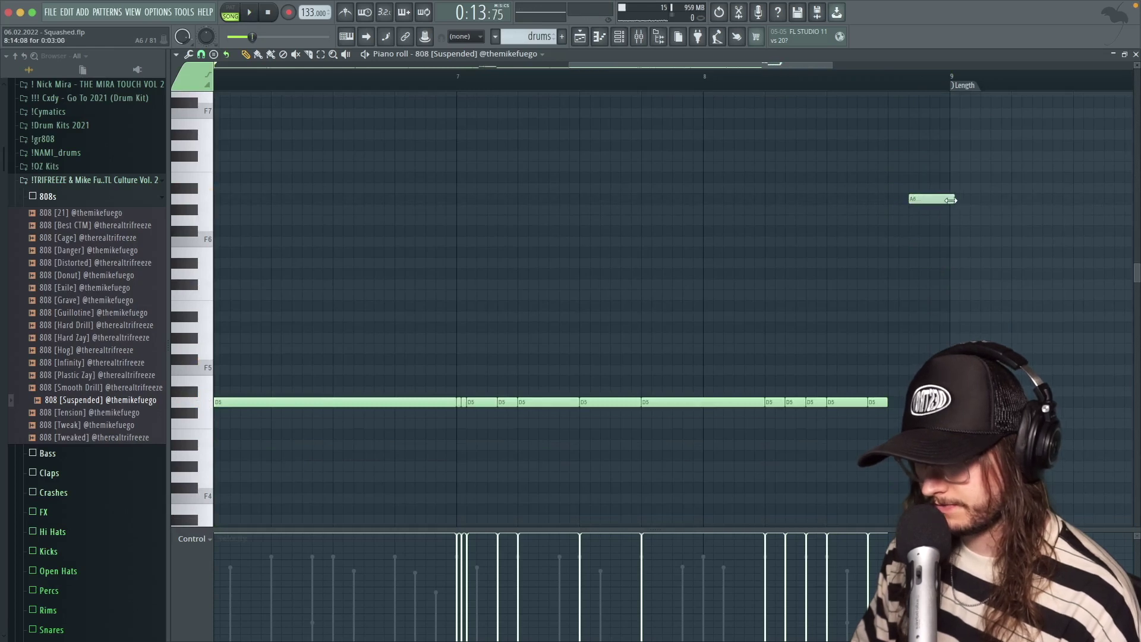
left_click(932, 263)
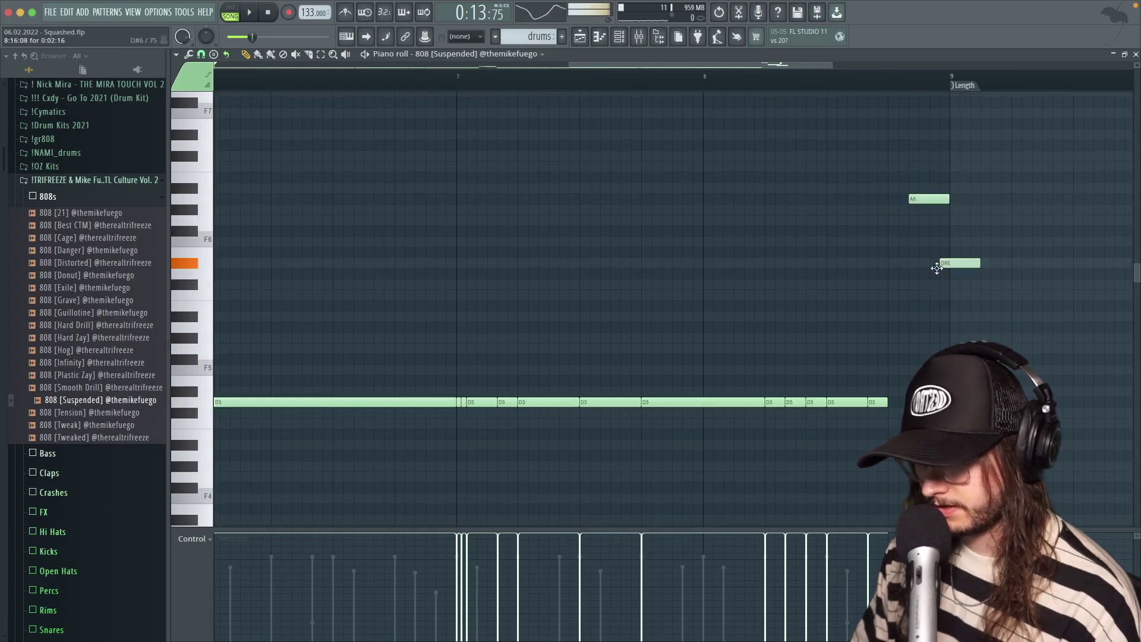
left_click_drag(928, 277, 945, 275)
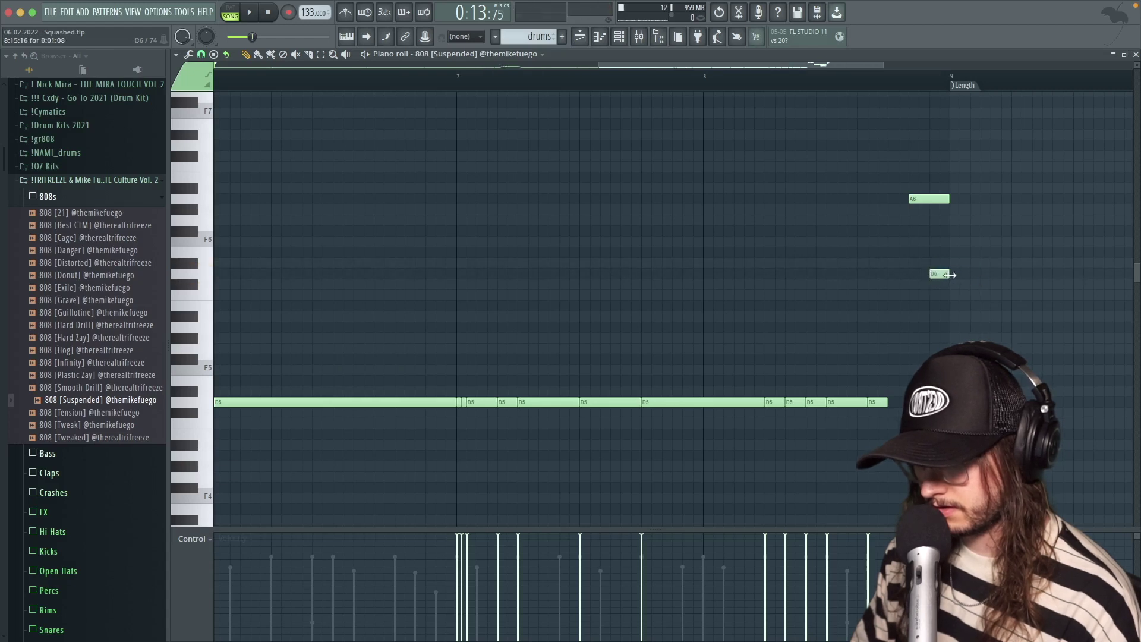
double_click(938, 274)
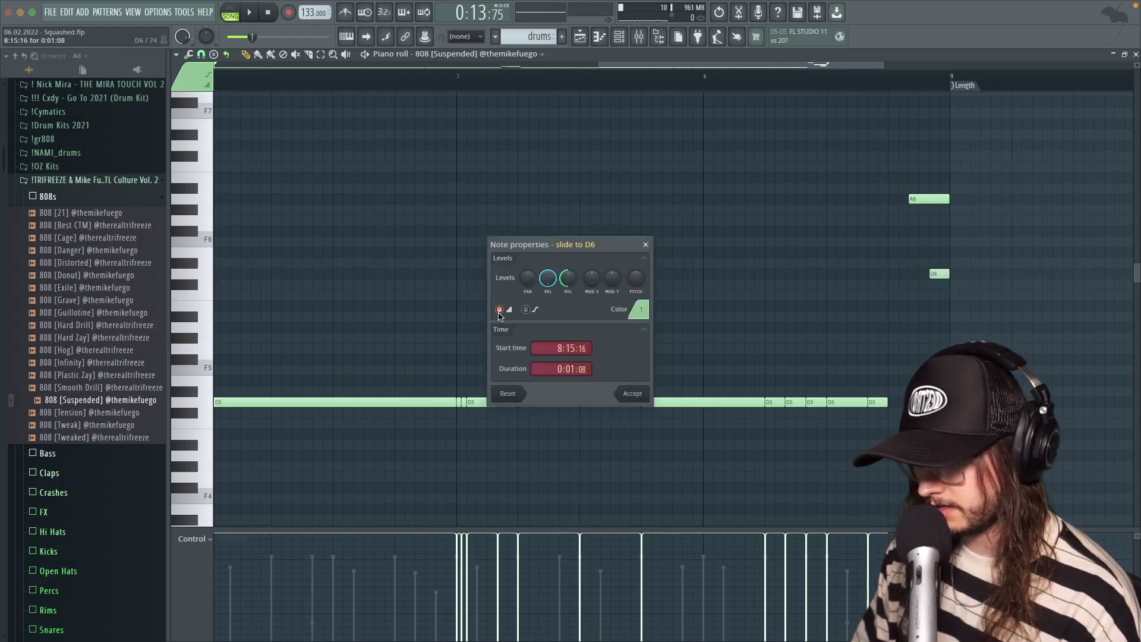
left_click(647, 397)
key("space")
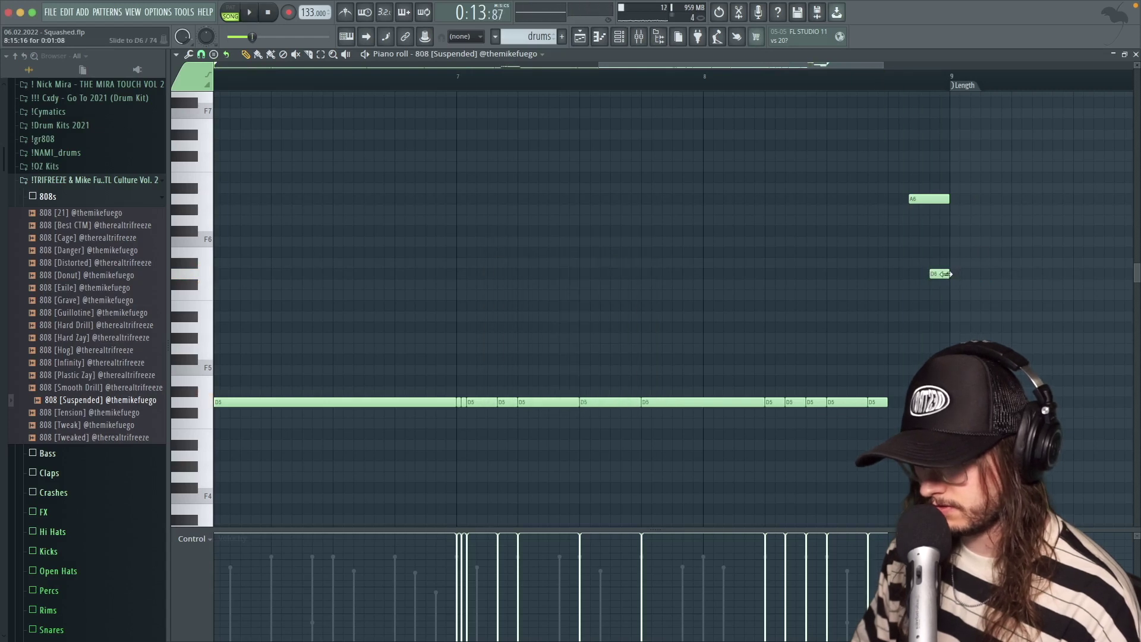
key("space")
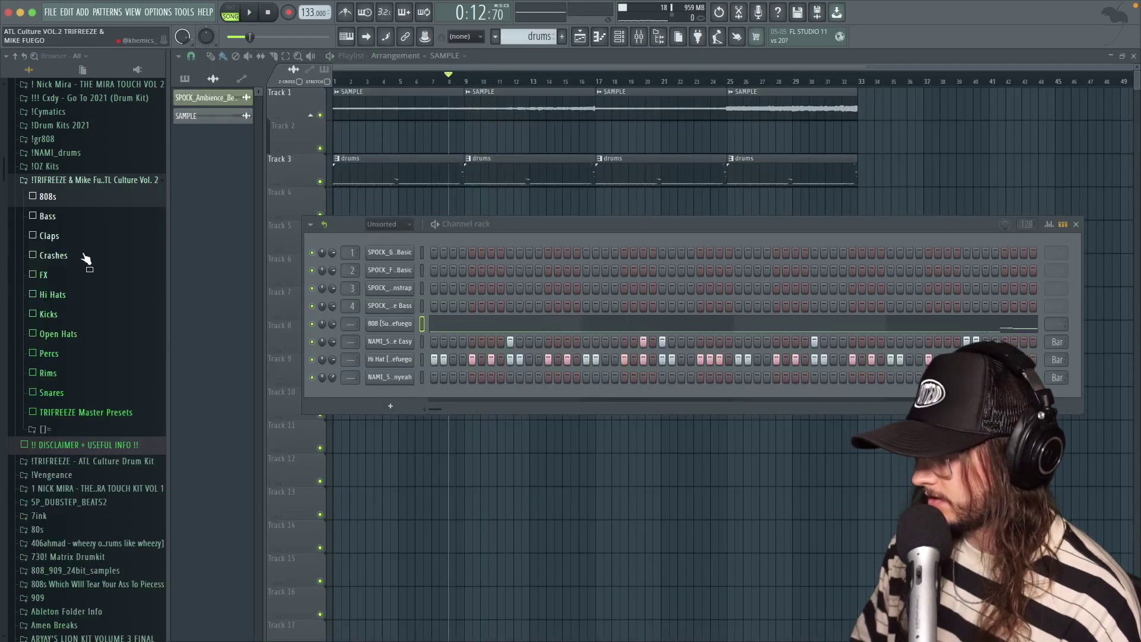
- Add NAMI_Kick Flik and NAMI_OH Slide channels, and give the open hat a volume envelope with full hold and about 31% release
left_click(94, 181)
left_click(123, 183)
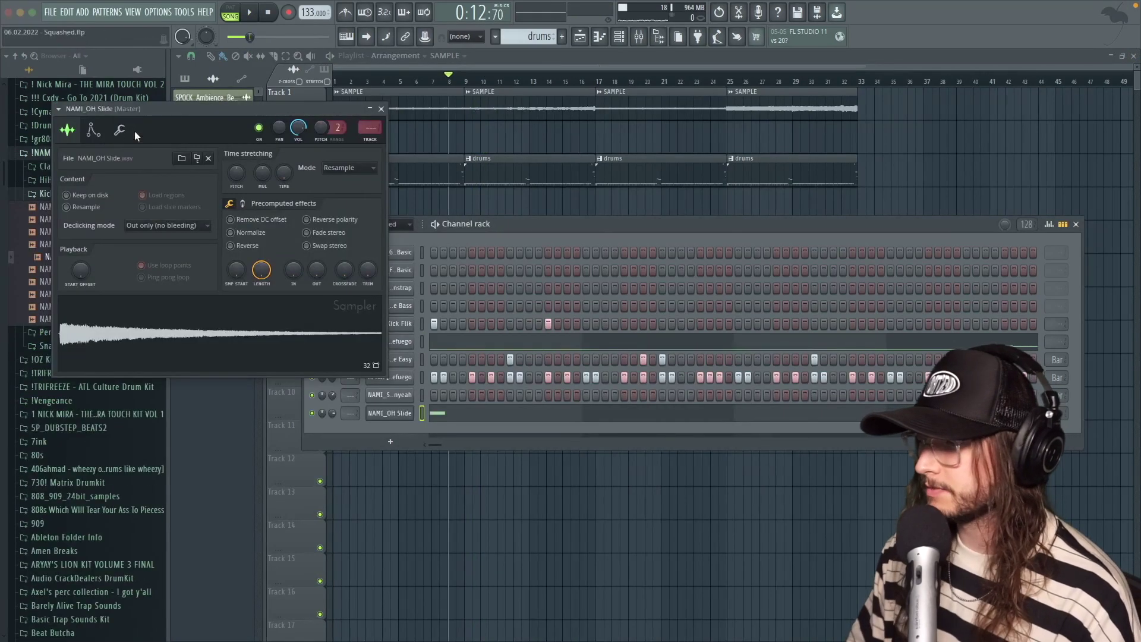
left_click(119, 130)
left_click(92, 131)
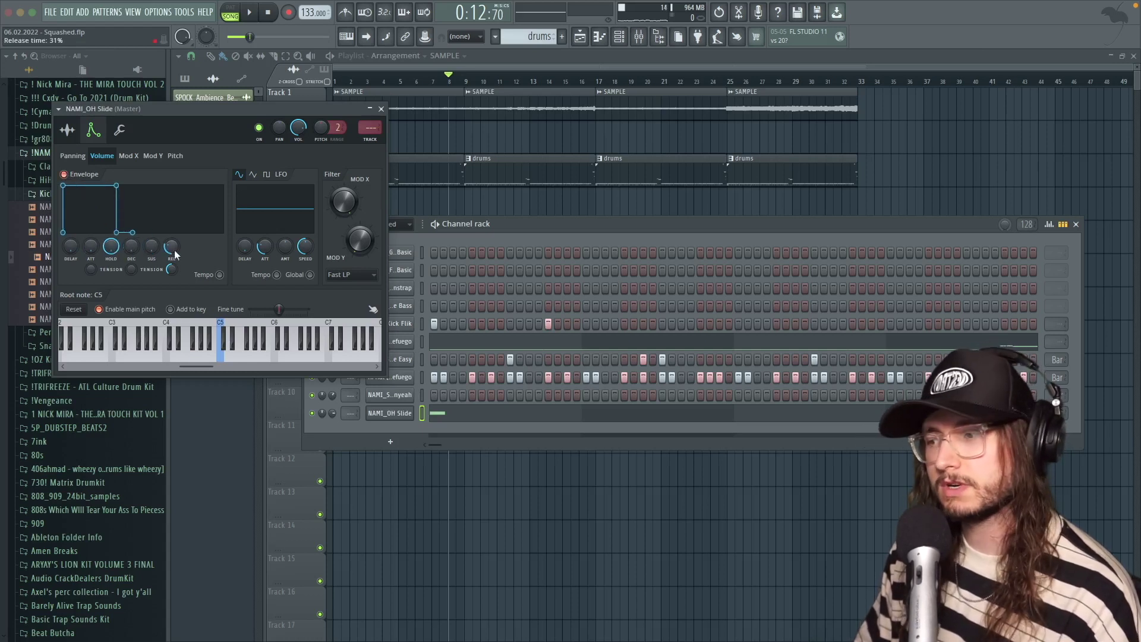
- Adjust the length of the opening C5 open hat note in the piano roll and add a G4 note on beat 2 of bar 1
left_click(450, 414)
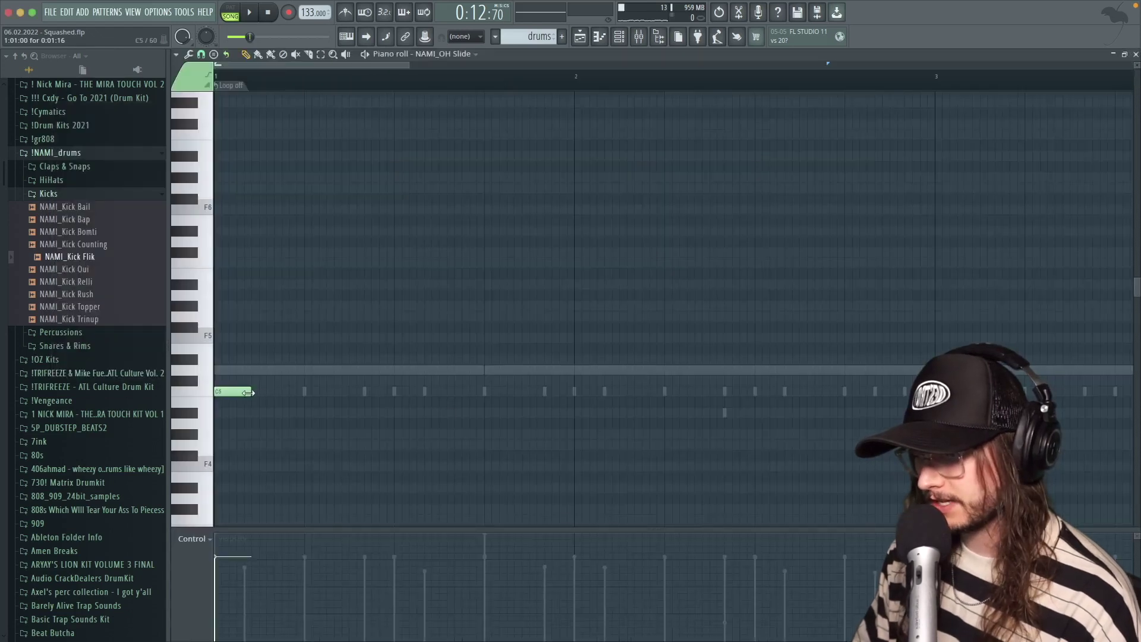
key("space")
key("space")
left_click_drag(259, 391, 256, 391)
key("space")
key("space")
key("space")
key("space")
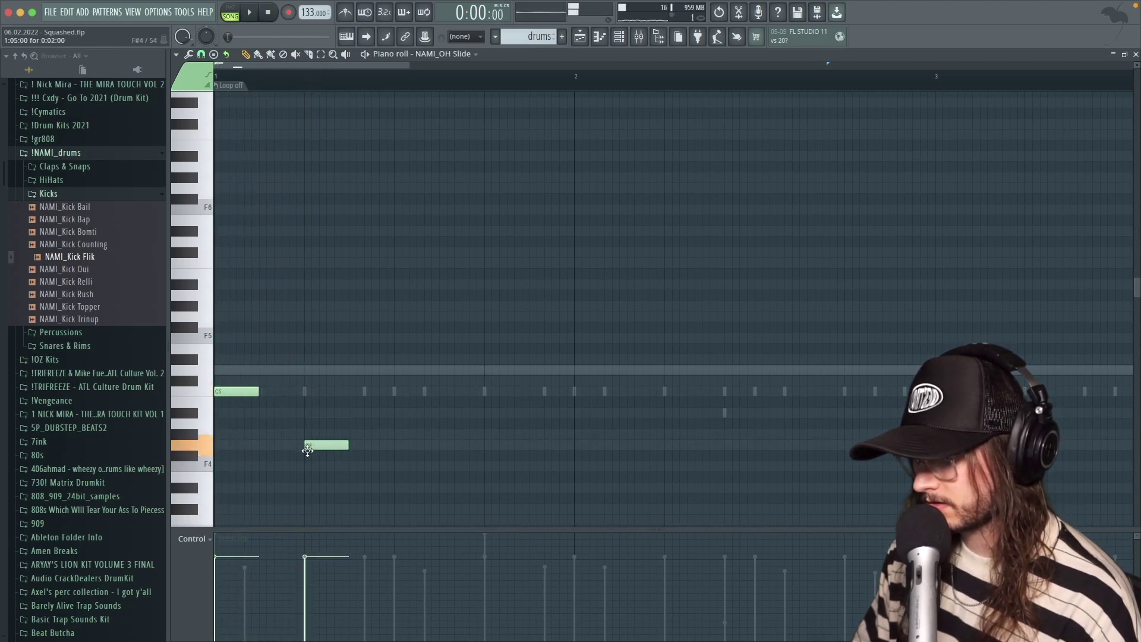
- Add a C4 open hat on beat 4 of bar 1 and lengthen it to the end of the bar
key("space")
key("space")
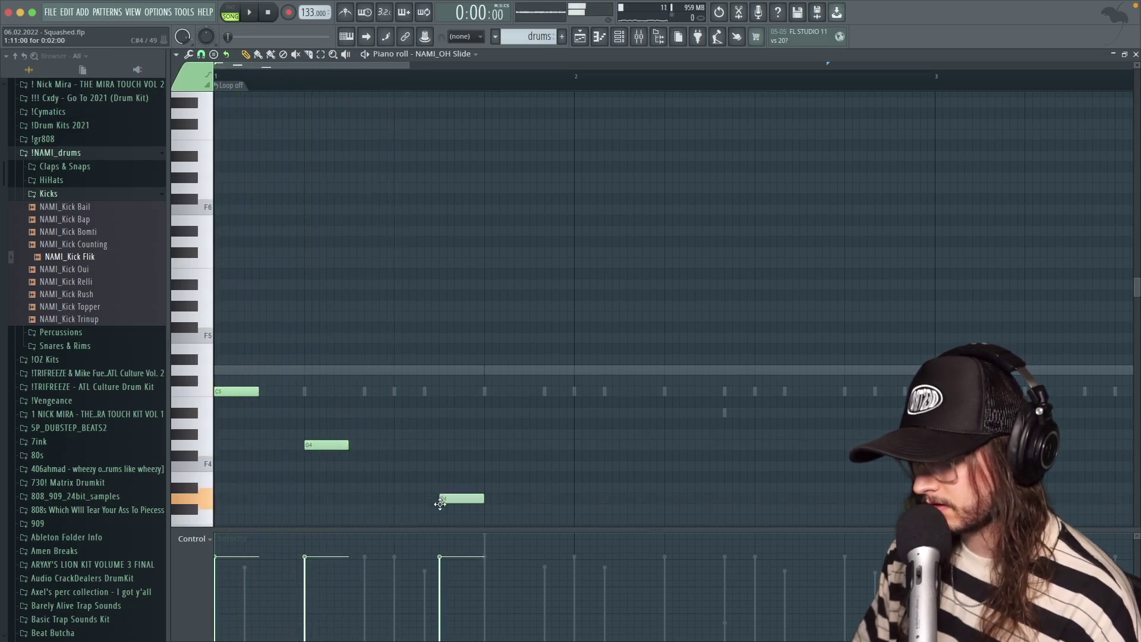
key("space")
scroll(520, 477, "down", 3)
key("space")
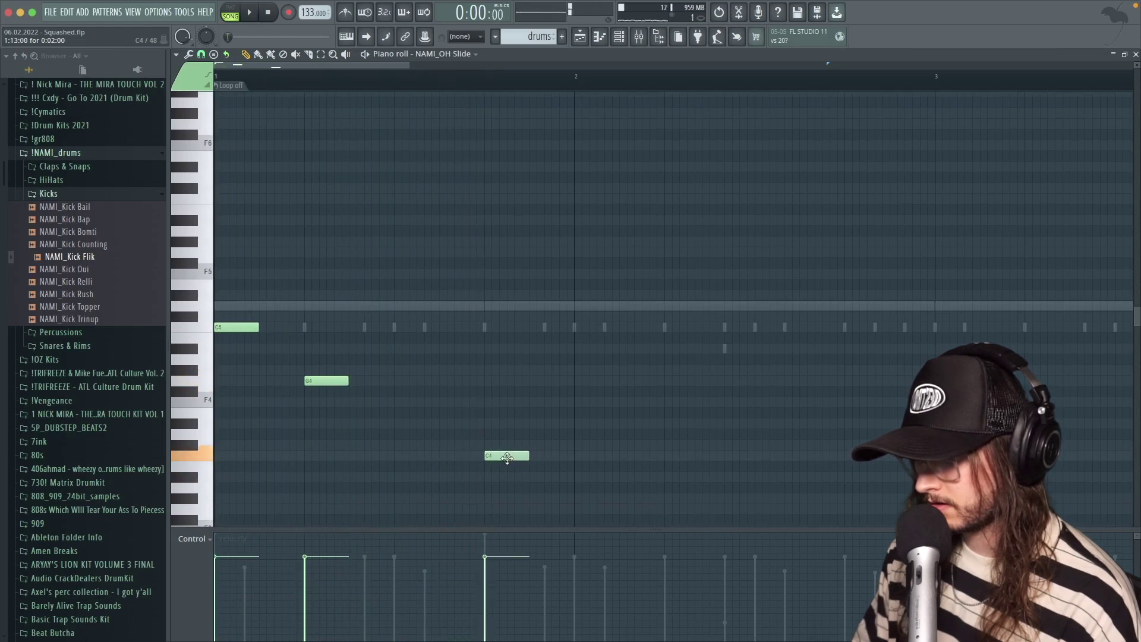
key("space")
left_click_drag(565, 457, 576, 461)
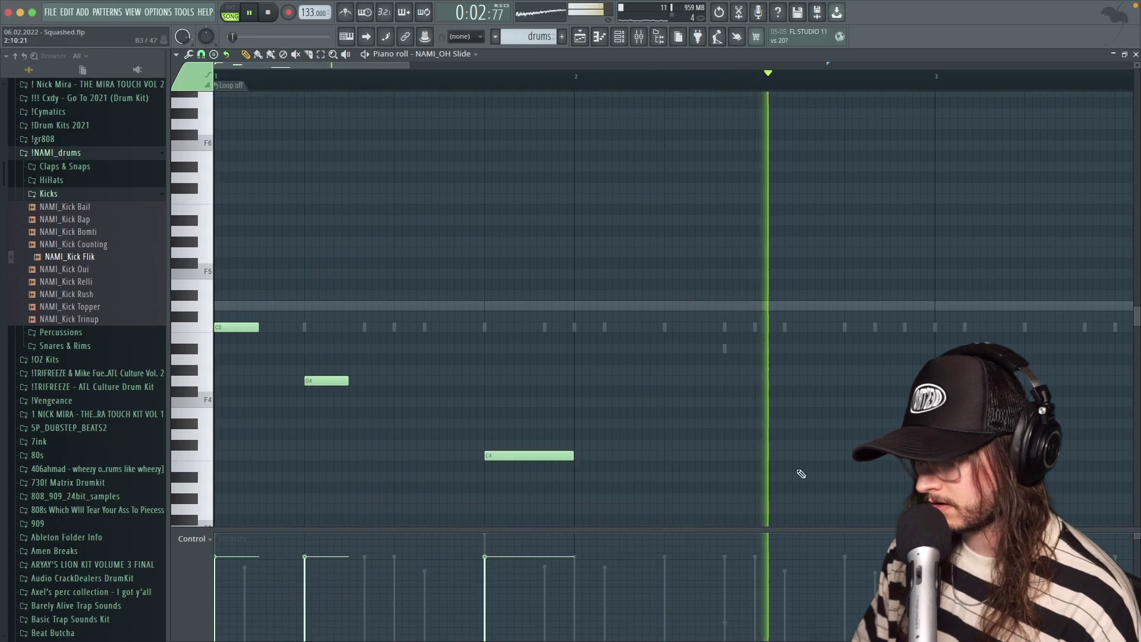
- Place an F#3 open hat on beat 4 of bar 2 and repeat the C5, G4 and C4 notes in bars 3 and 4
scroll(847, 456, "down", 1)
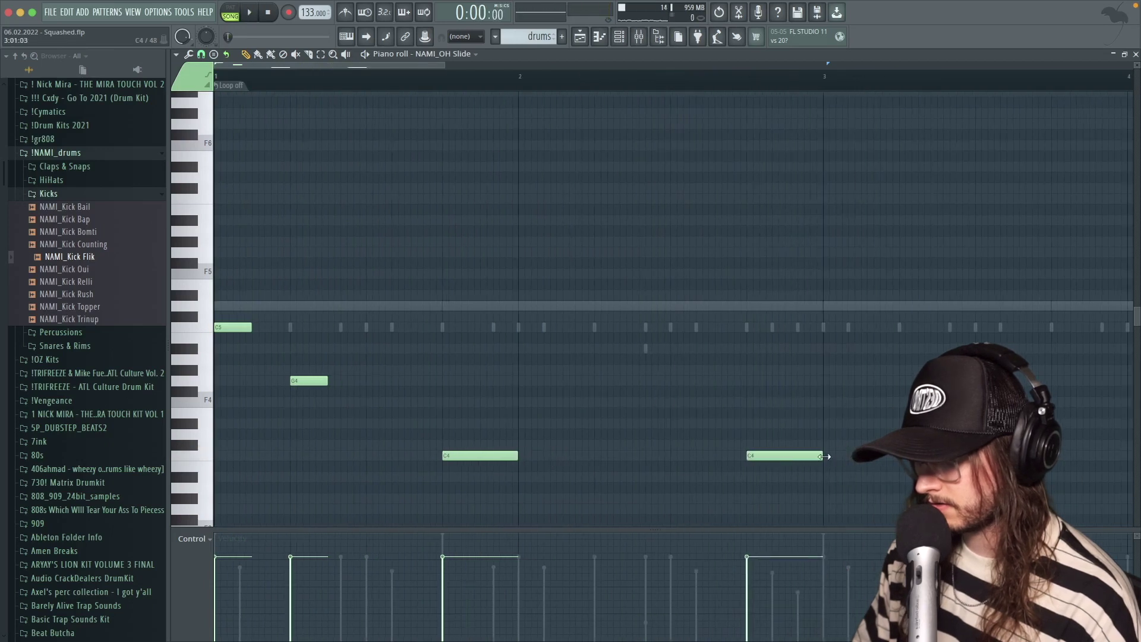
left_click_drag(806, 455, 808, 509)
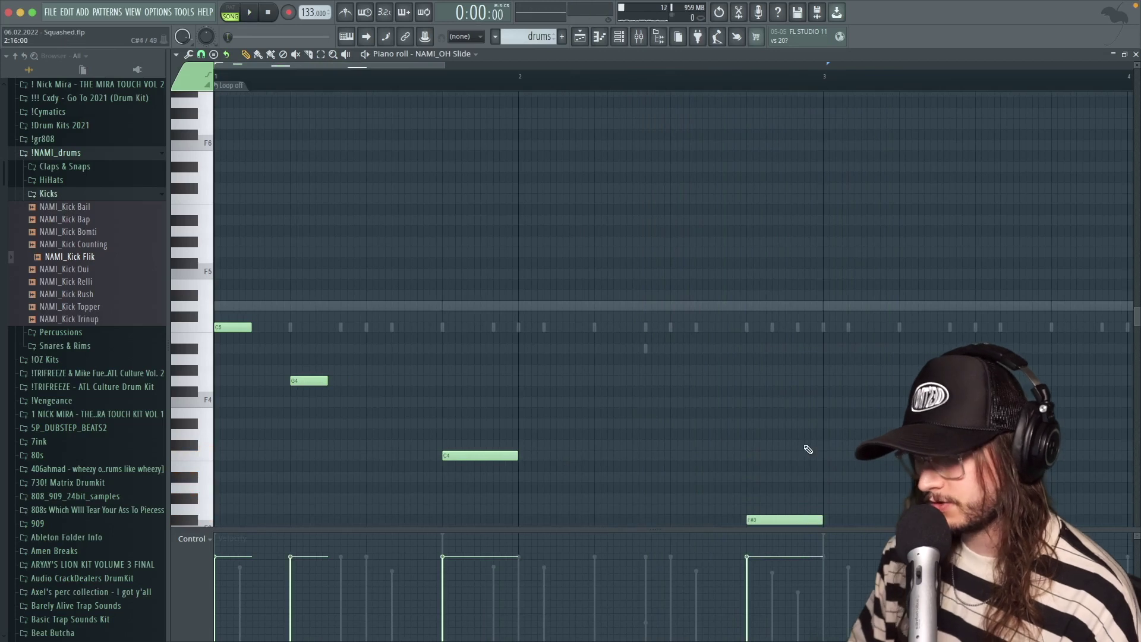
scroll(808, 449, "down", 3)
scroll(808, 450, "down", 1)
key("space")
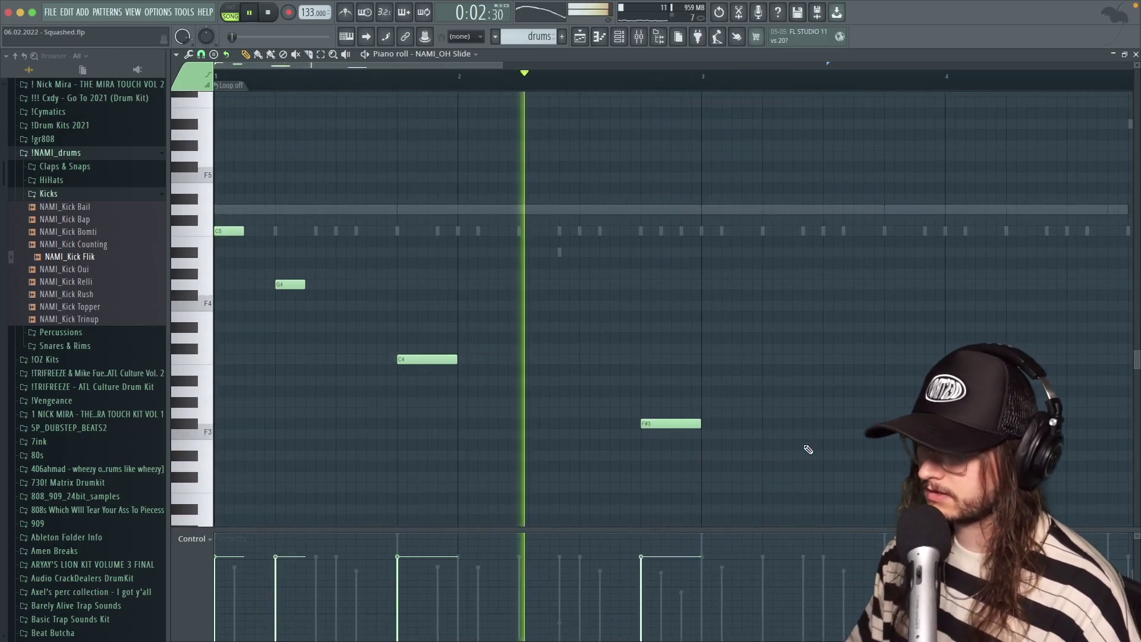
key("space")
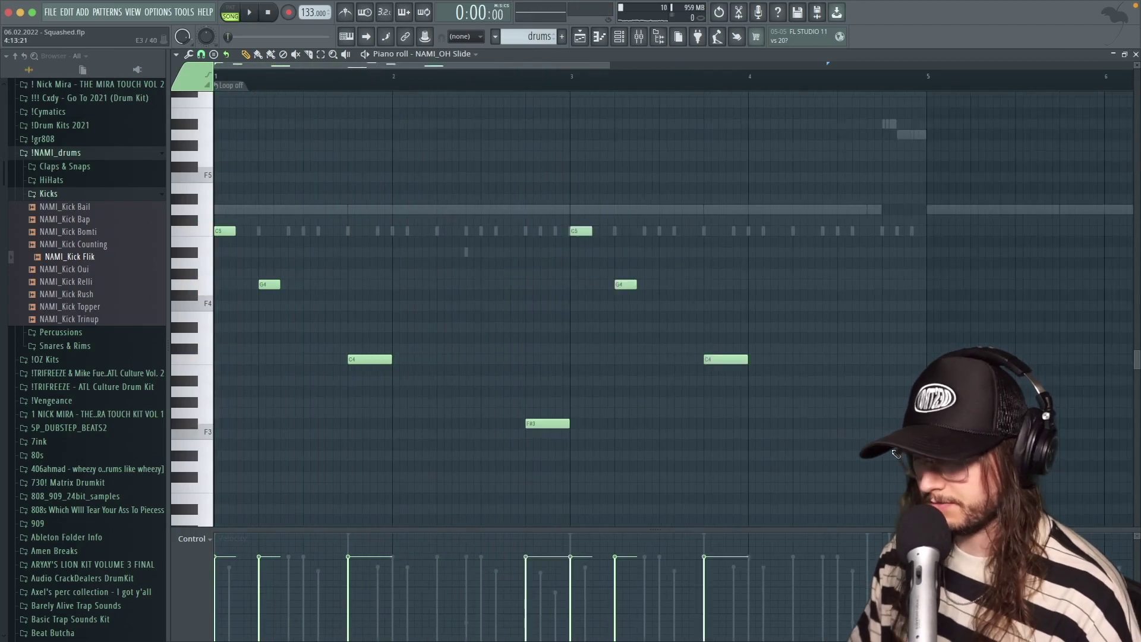
- Draw a rapid rising open hat run of F#3, G#3, A#3, C4 and D4 from beat 4 of bar 4 and play it back
scroll(913, 413, "up", 4)
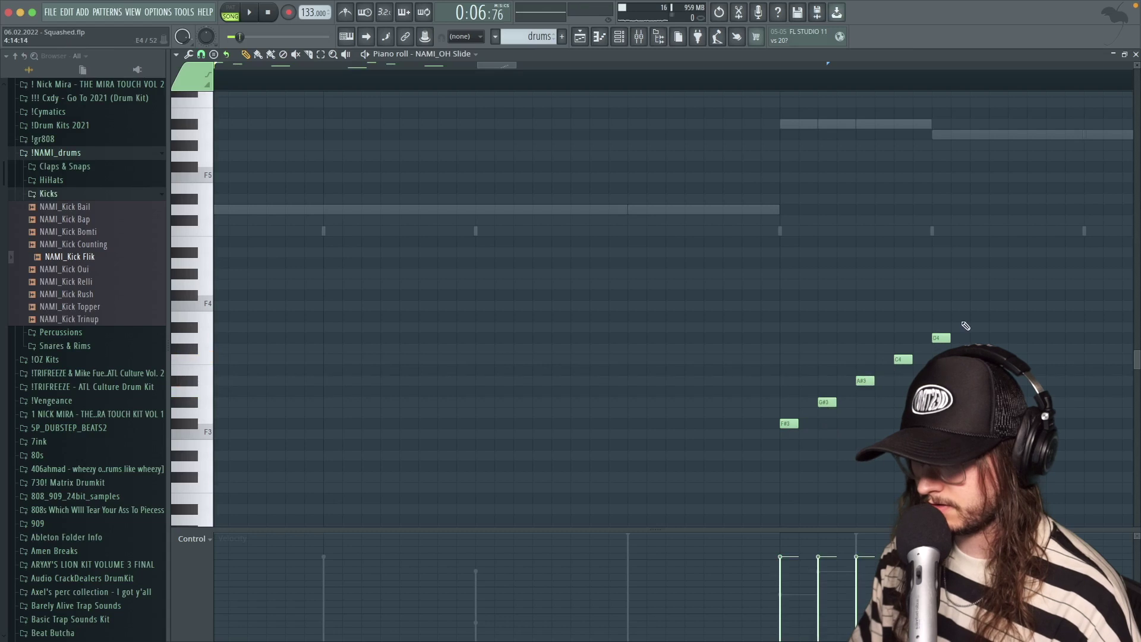
key("space")
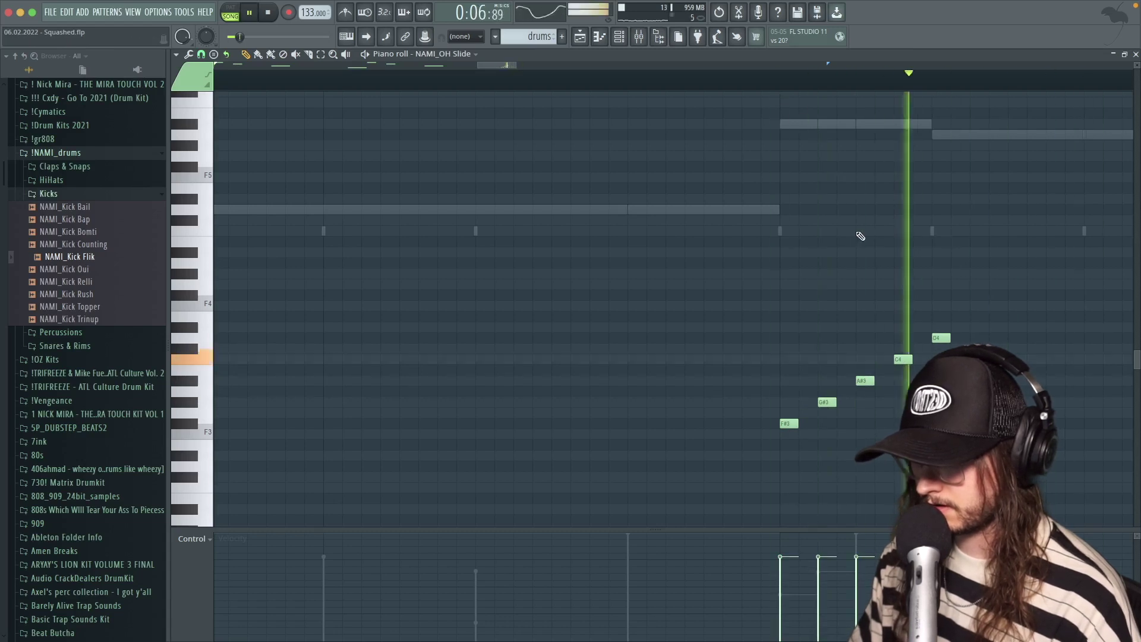
key("space")
key("space")
scroll(910, 224, "down", 4)
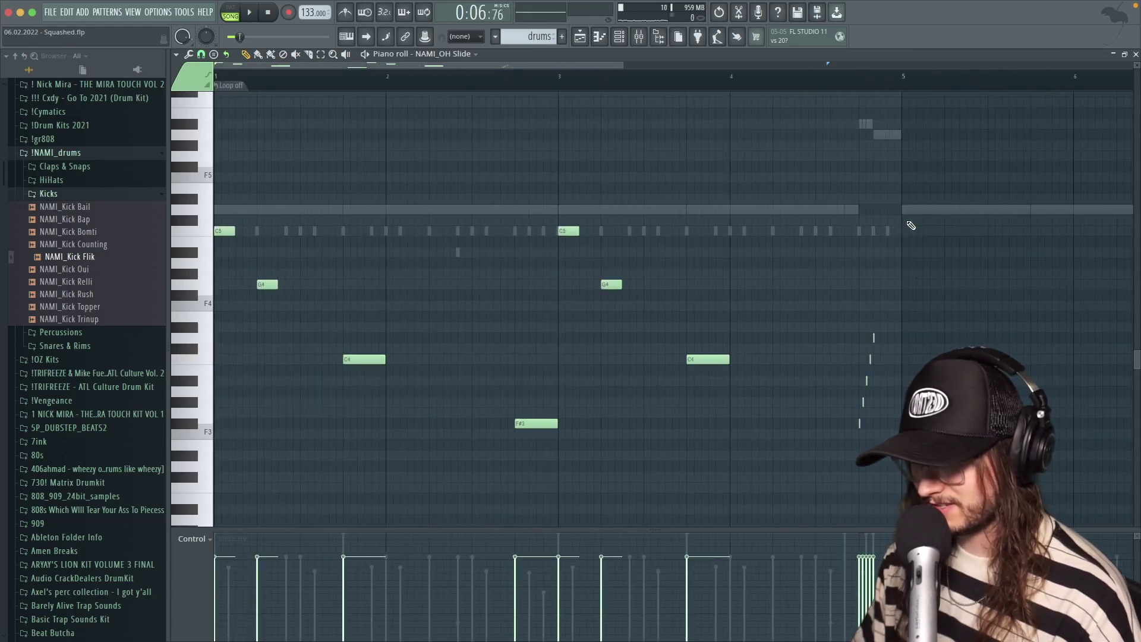
- Edit the NAMI_Kick Flik pattern in the piano roll and try an extra C5 kick against playback
key("F7")
right_click(376, 324)
left_click(425, 324)
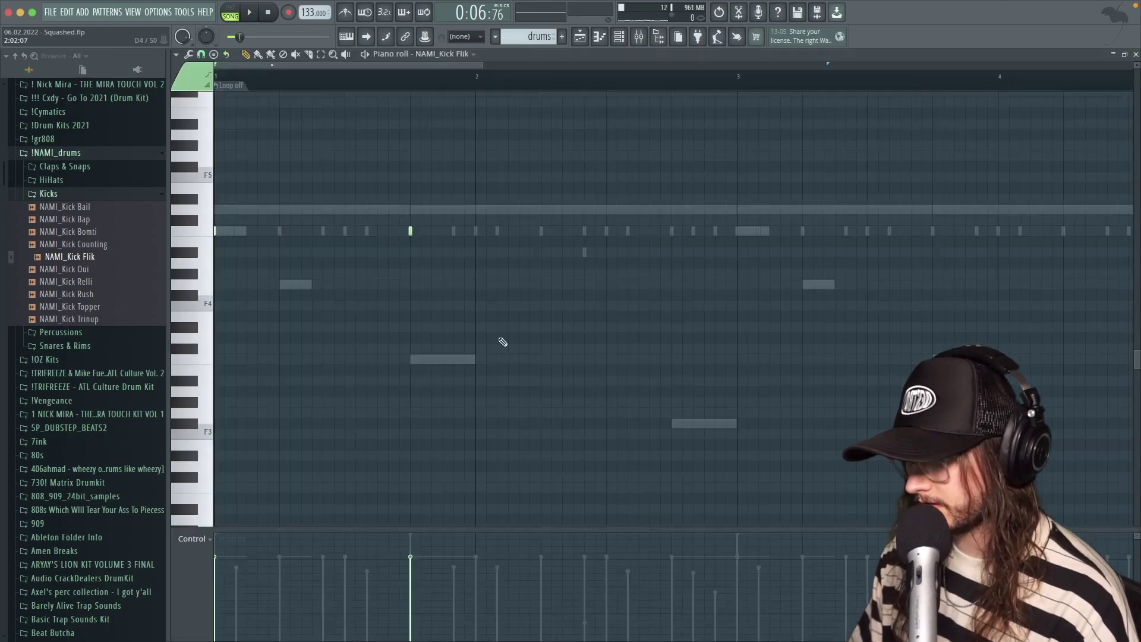
key("space")
key("F7")
right_click(386, 412)
left_click(432, 413)
key("space")
left_click(523, 231)
key("space")
key("space")
- Change the piano roll snap and place triplet-spaced C5 kicks leading into beat 4 of bar 1, checking them with playback
left_click(201, 55)
left_click(218, 178)
left_click_drag(489, 231, 518, 232)
key("space")
key("space")
left_click(477, 230)
key("space")
scroll(532, 232, "down", 3)
- Place C5 kicks on beats 1 and 4 of bar 3 and three triplet-grid kicks late in bar 4
left_click(689, 231)
key("space")
key("space")
left_click(863, 231)
left_click(977, 230)
scroll(1011, 232, "up", 4)
left_click(1011, 231)
left_click(455, 77)
left_click(1052, 230)
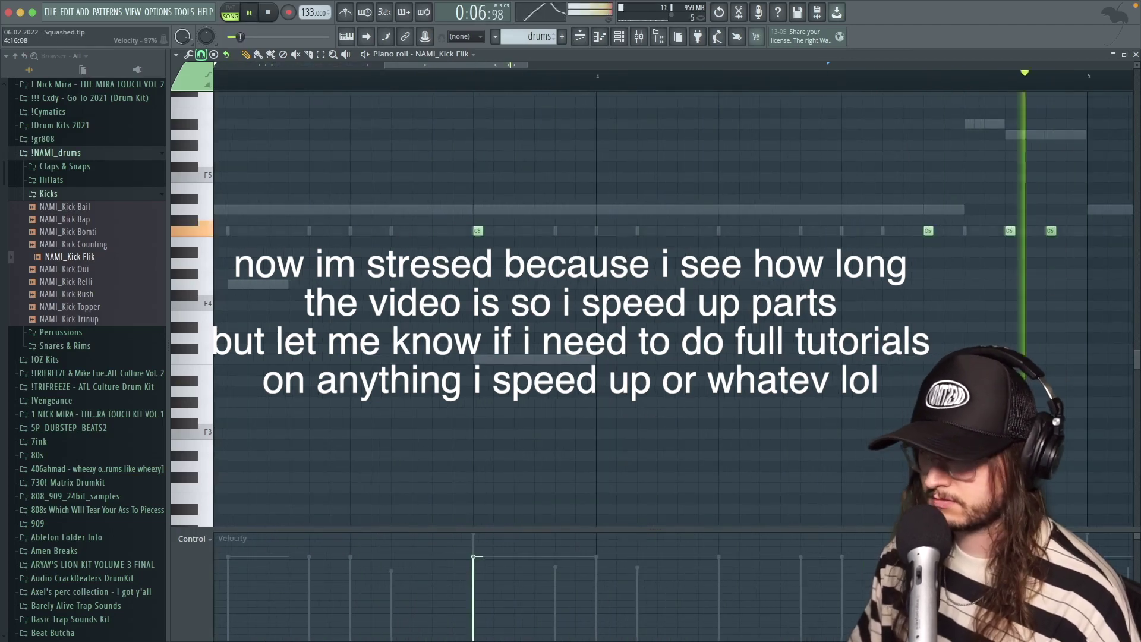
- Continue the kick pattern through bars 5 to 8 with softer velocities on the lead-in kicks, and play it back
key("space")
scroll(1042, 322, "down", 3)
key("space")
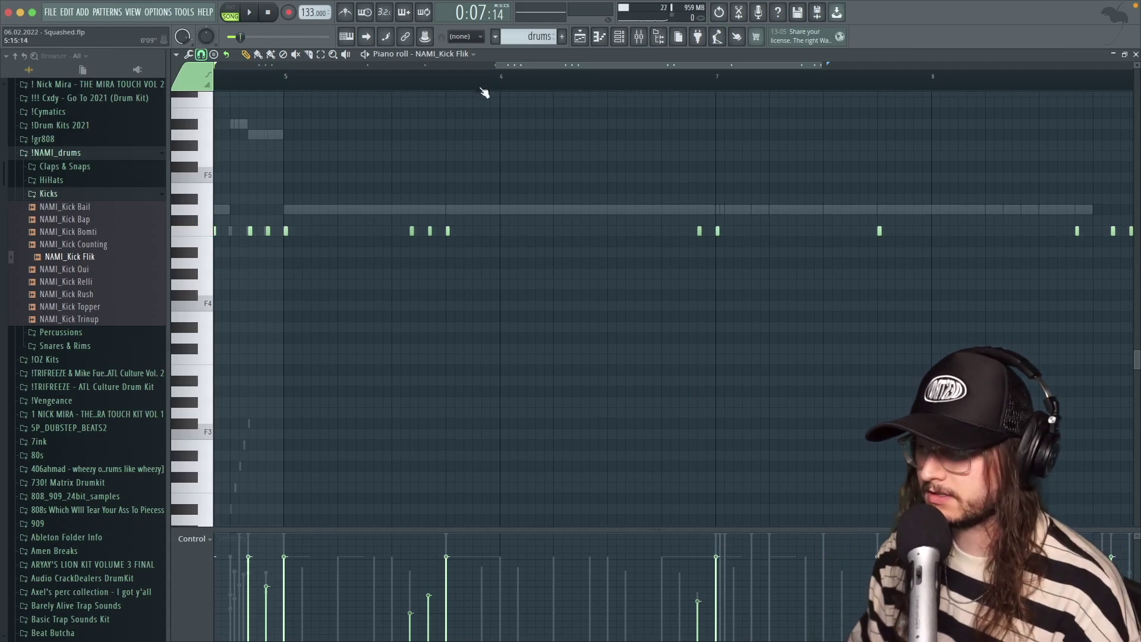
left_click(504, 87)
key("space")
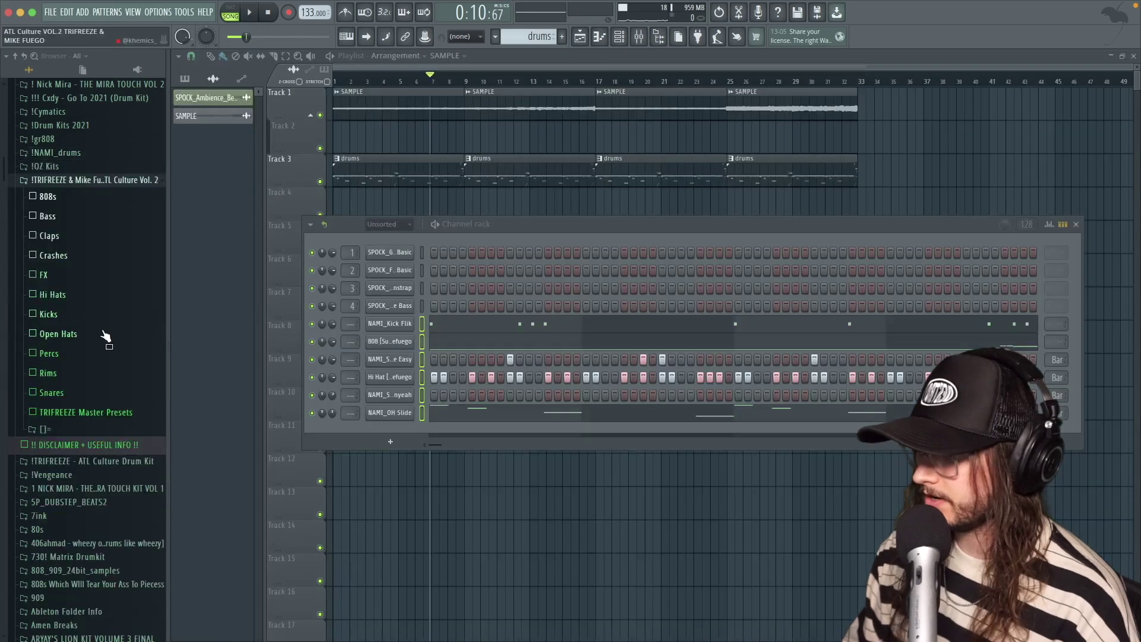
- Load Rim [Dusk] from the TRIFREEZE kit's Rims folder as a new channel and return the song position to the start
left_click(48, 373)
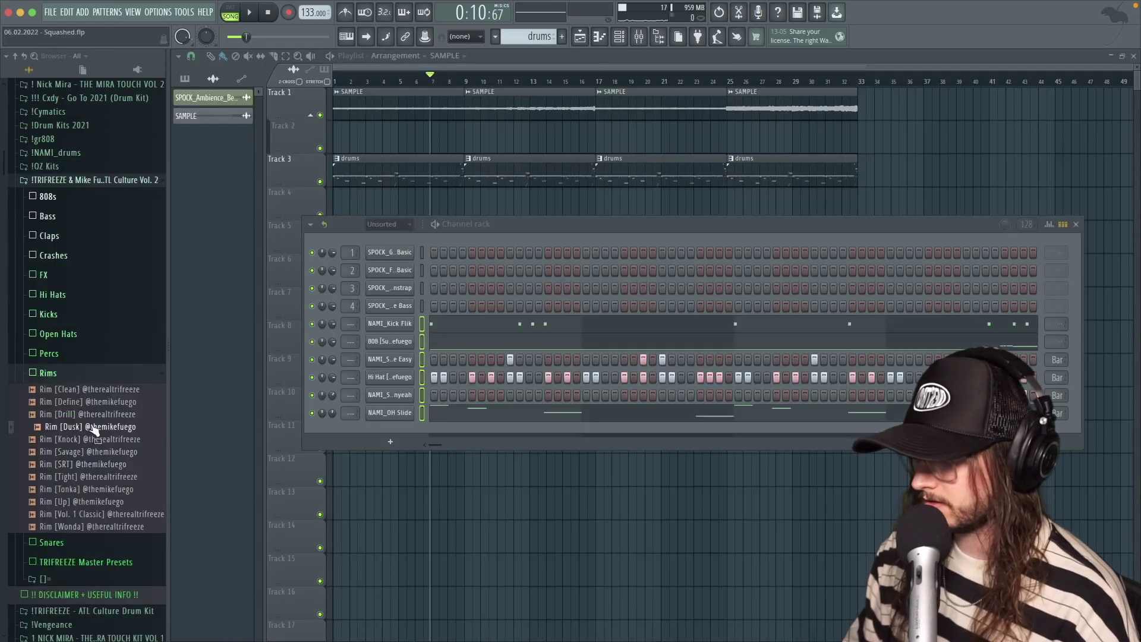
left_click_drag(392, 437, 436, 434)
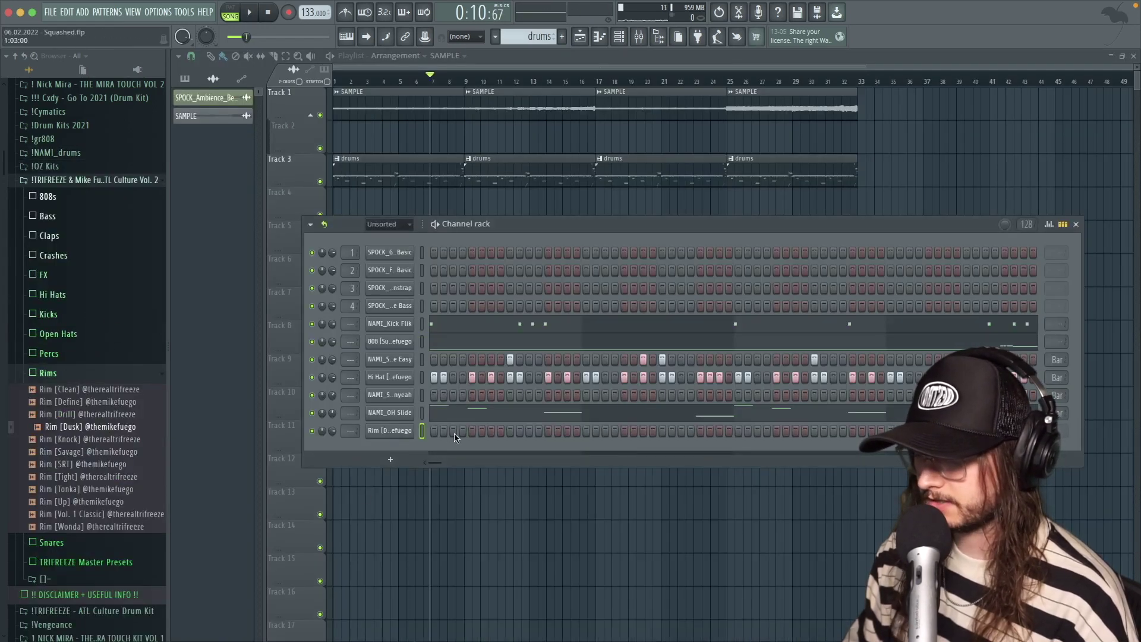
left_click(454, 431)
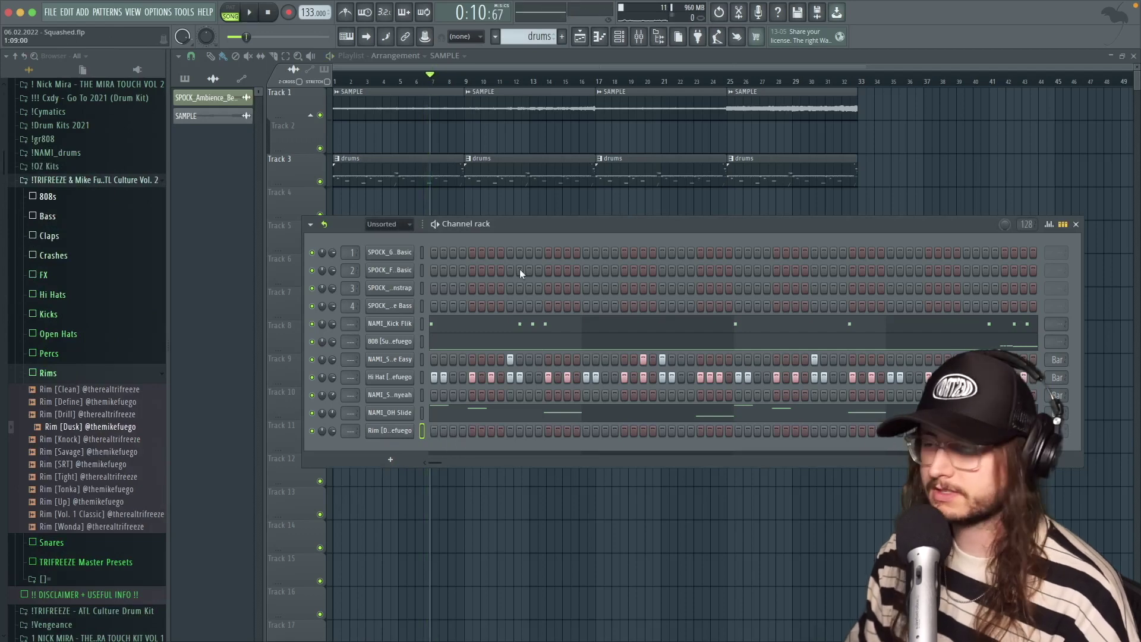
left_click_drag(432, 88, 153, 87)
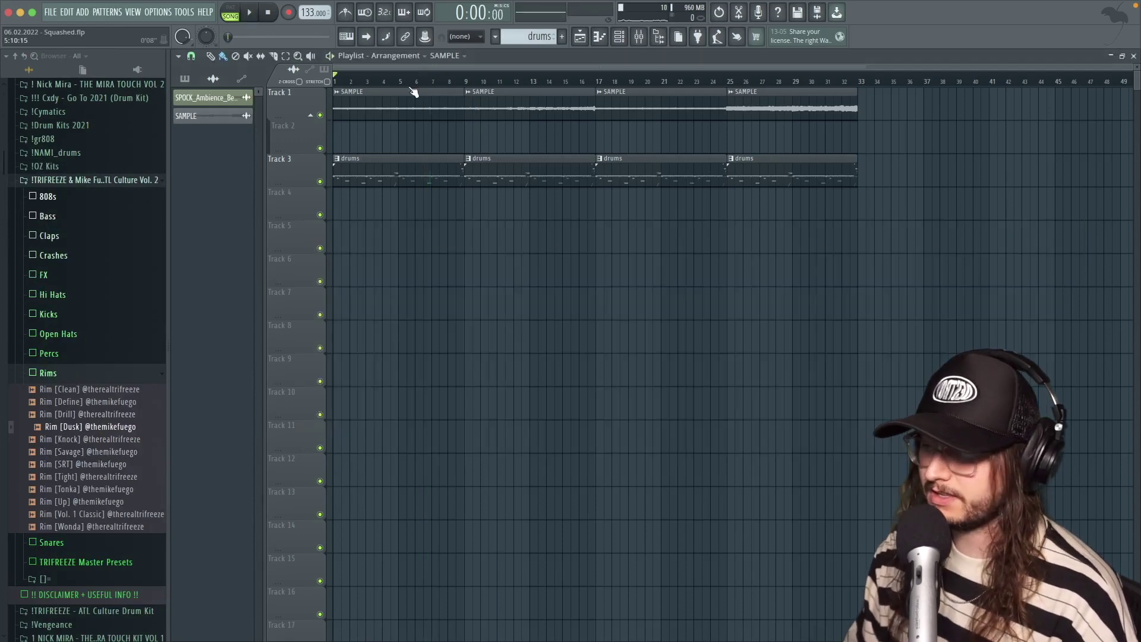
- Open Rim [Dusk] in the piano roll and try a C5 rim hit on beat 2 of bar 1
left_click(627, 41)
right_click(409, 437)
left_click(420, 433)
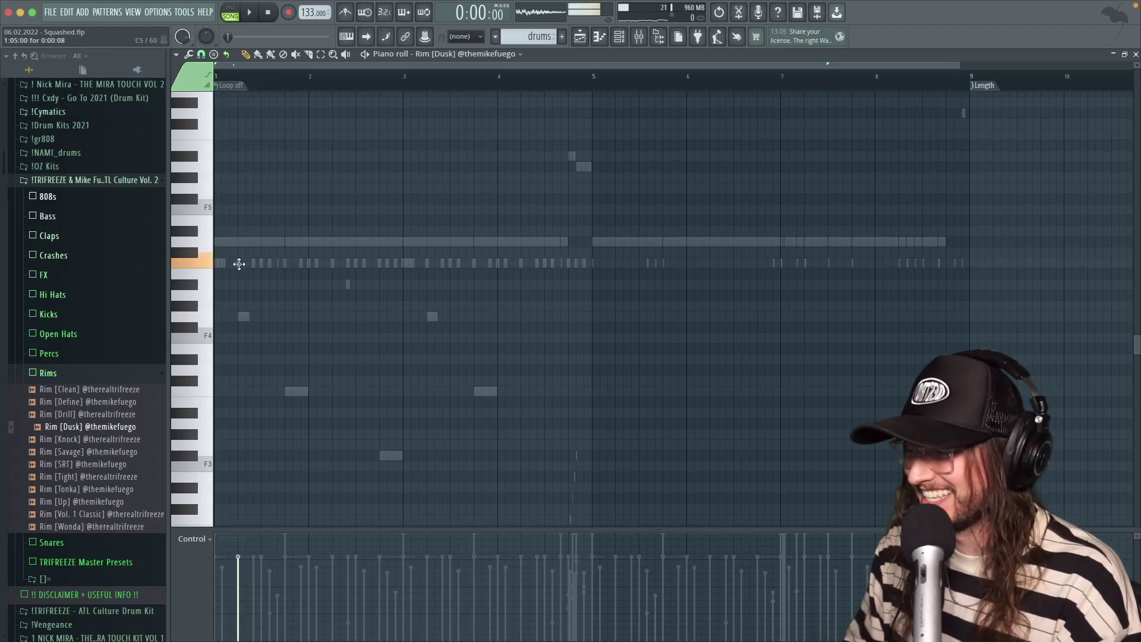
scroll(256, 269, "up", 5)
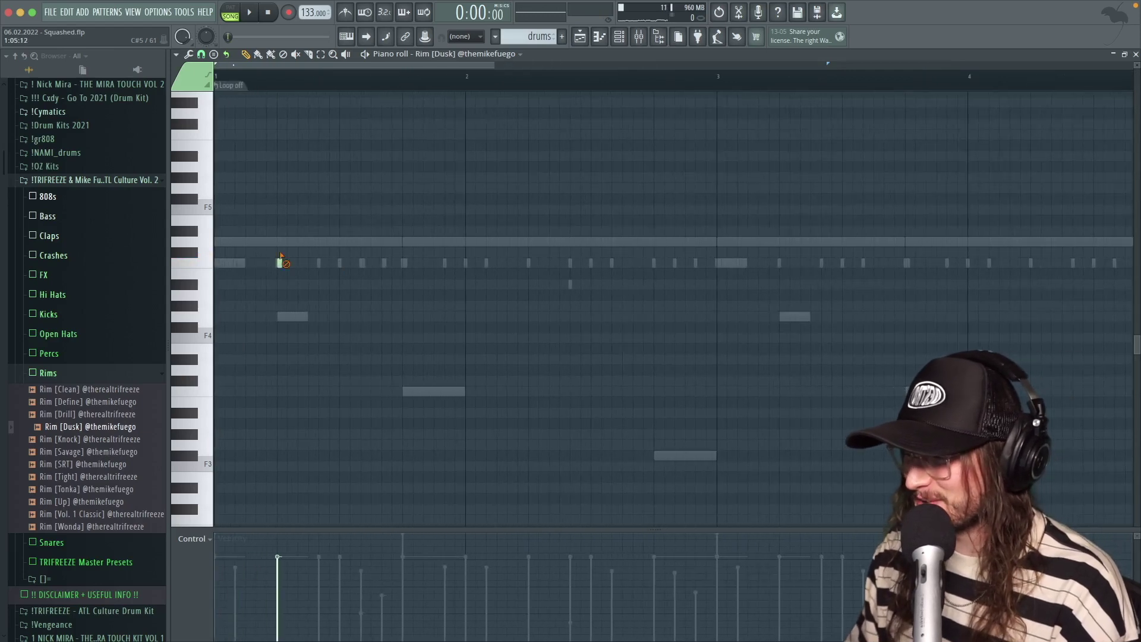
scroll(270, 263, "up", 3)
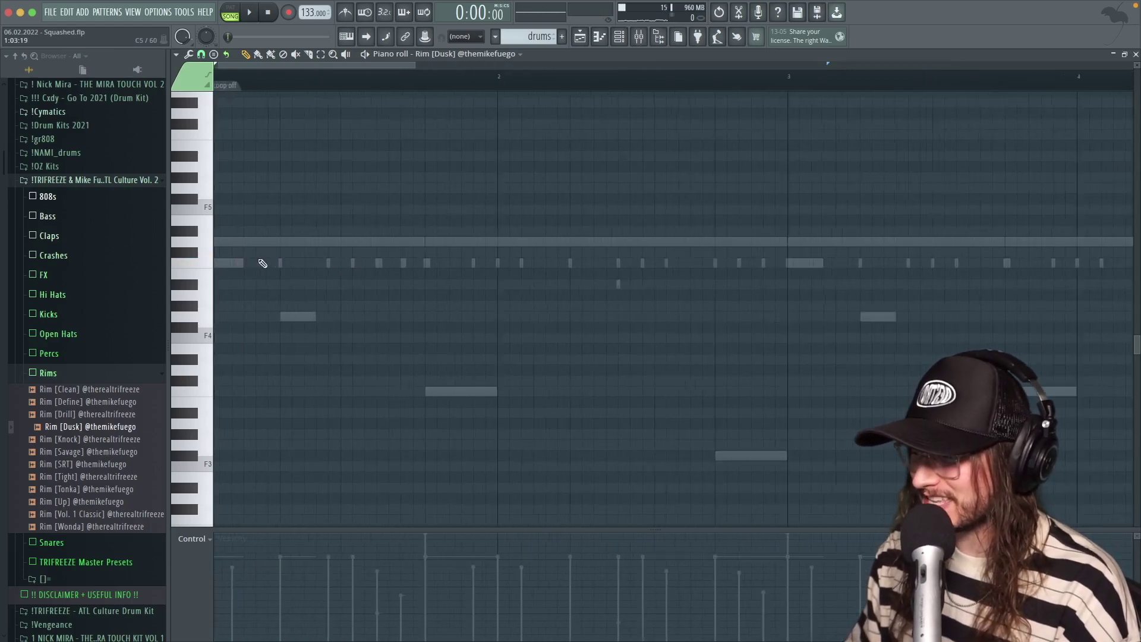